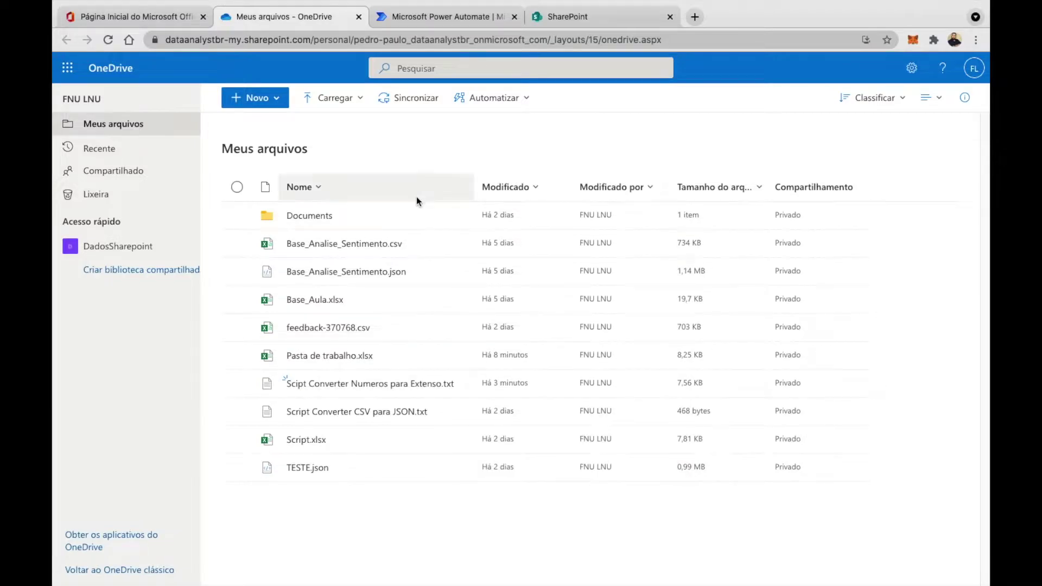
Open Scipt Converter Numeros para Extenso.txt in OneDrive and copy its entire script code
left_click(455, 24)
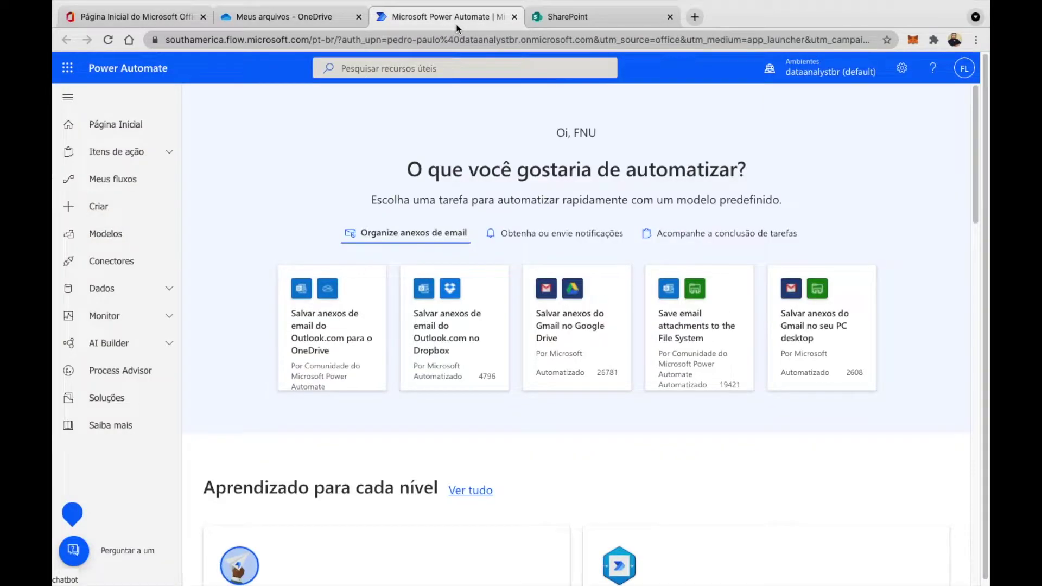
left_click(320, 18)
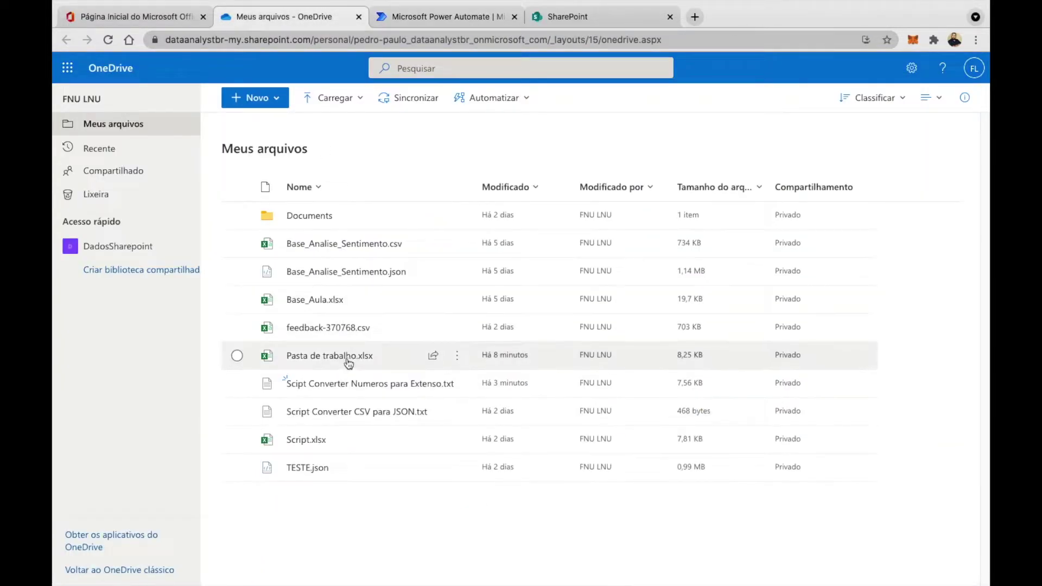
left_click(351, 383)
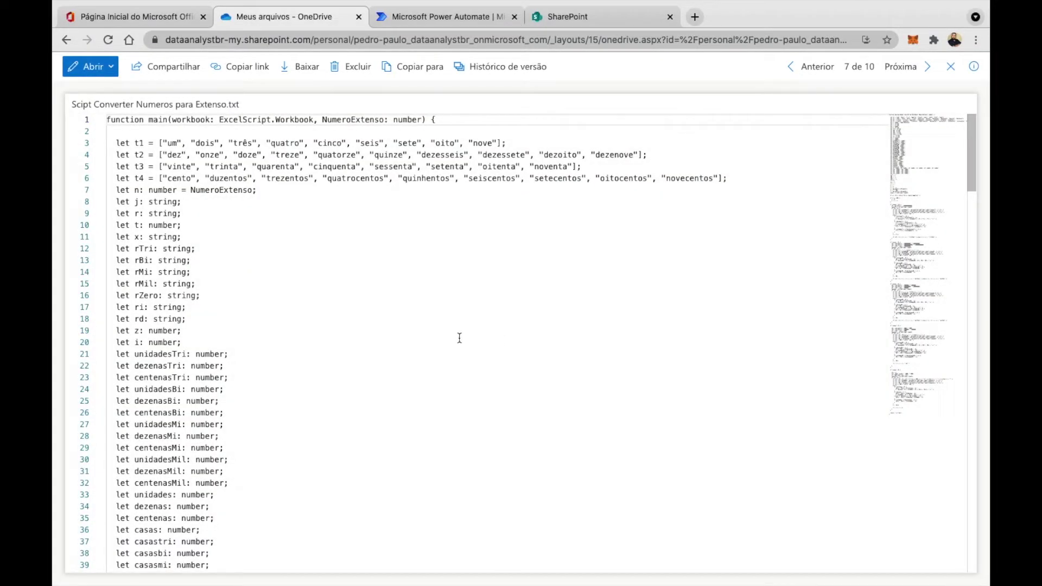
scroll(559, 400, "down", 15)
scroll(559, 400, "down", 10)
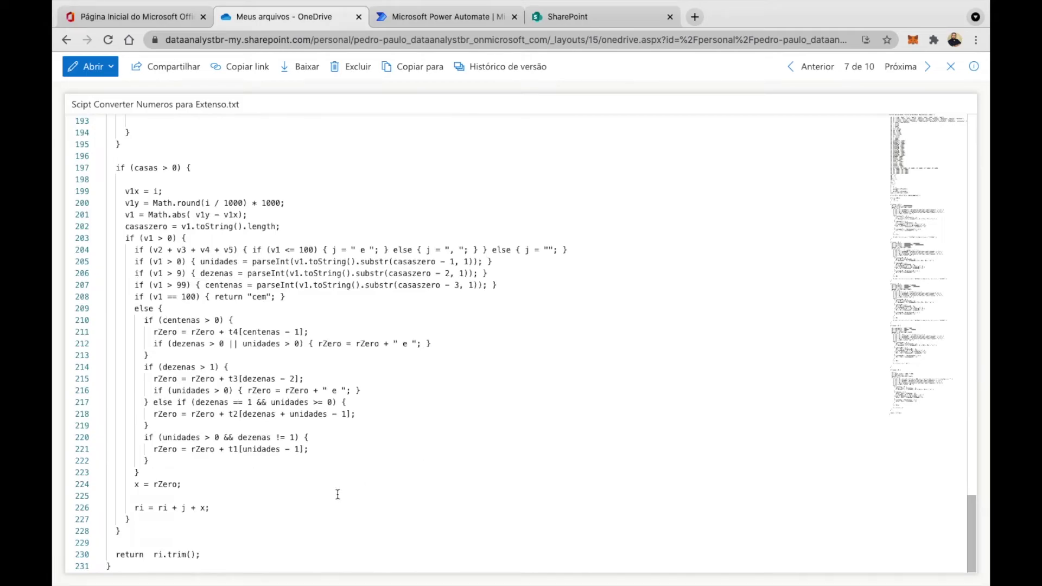
mouse_move(150, 567)
left_mouse_down()
mouse_move(93, 275)
mouse_move(145, 84)
left_mouse_up()
key("ctrl+c")
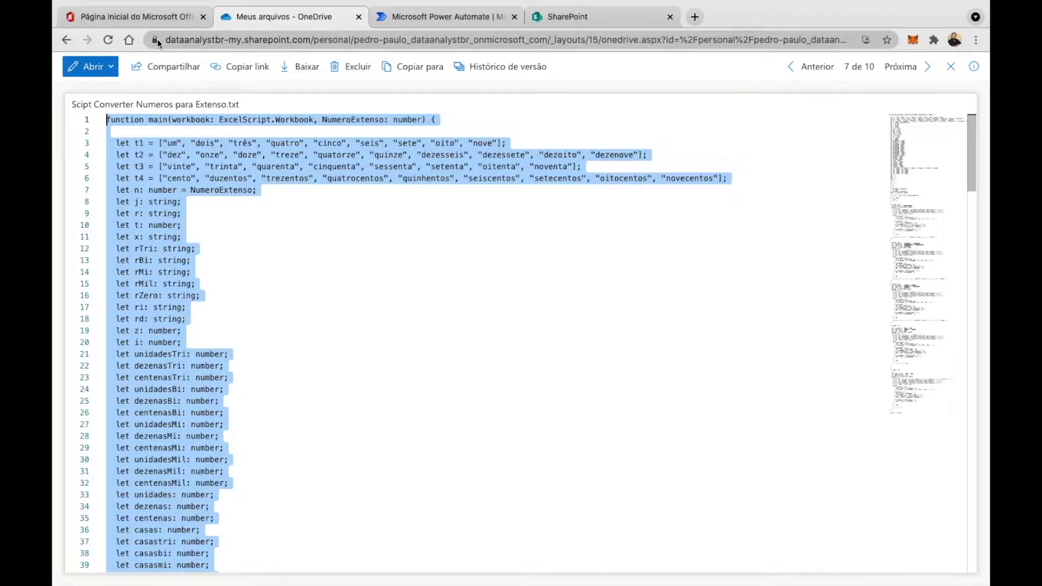
left_click(947, 68)
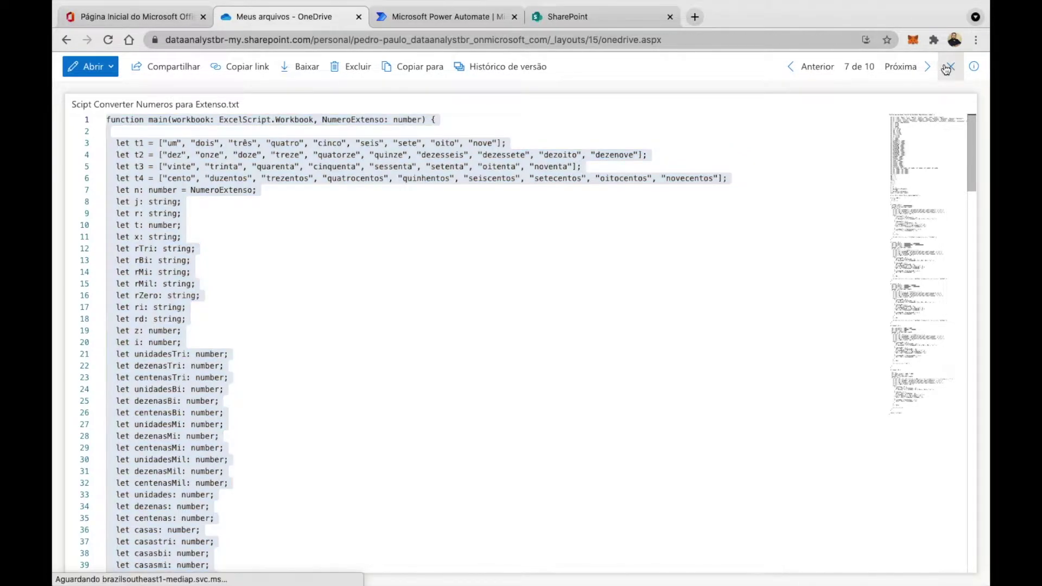
left_click(281, 102)
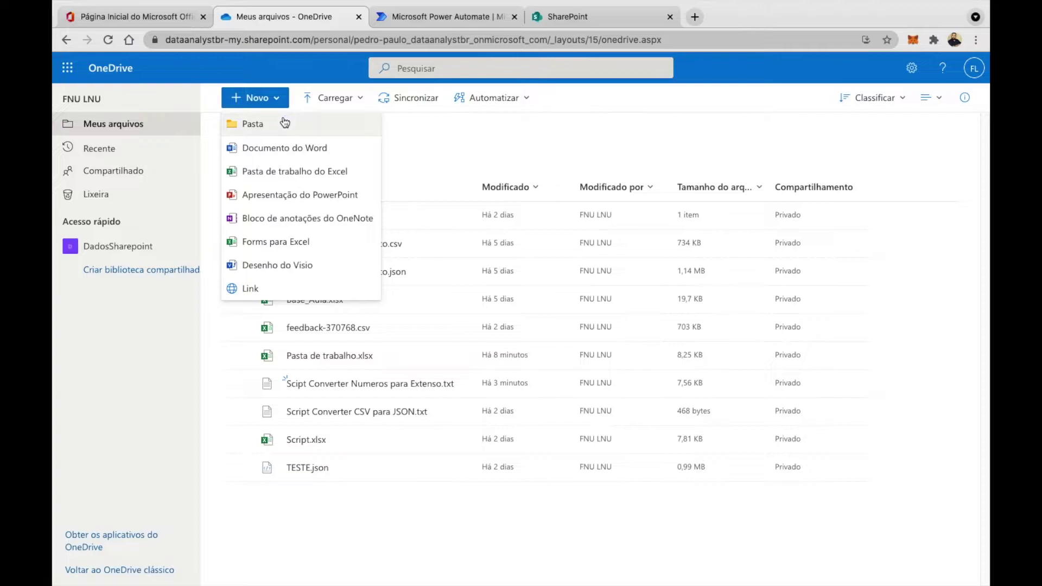
Create a blank Excel workbook, start a new Office Script from Automatizar, and widen the Code Editor
left_click(287, 171)
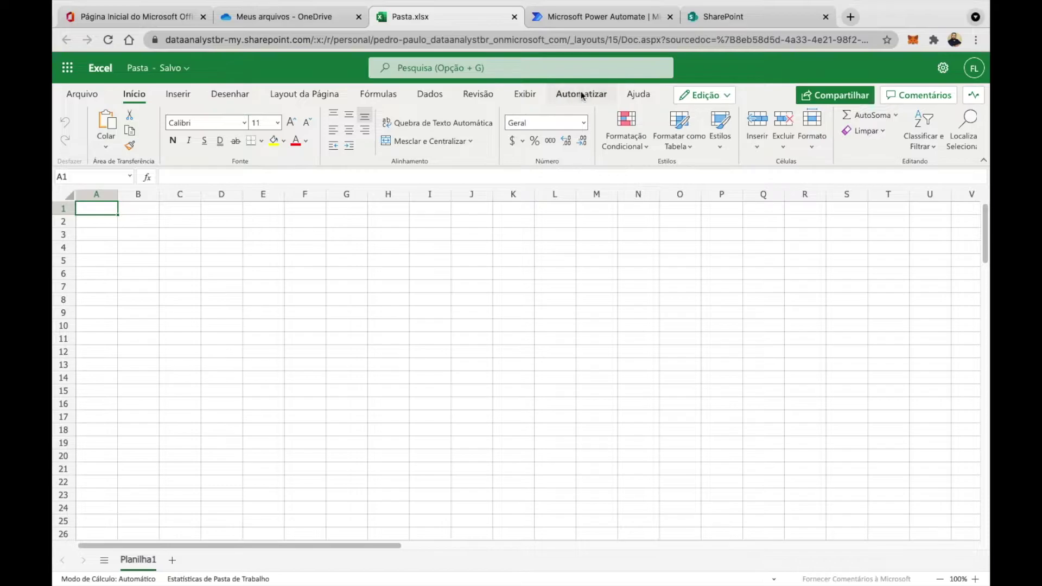
left_click(582, 95)
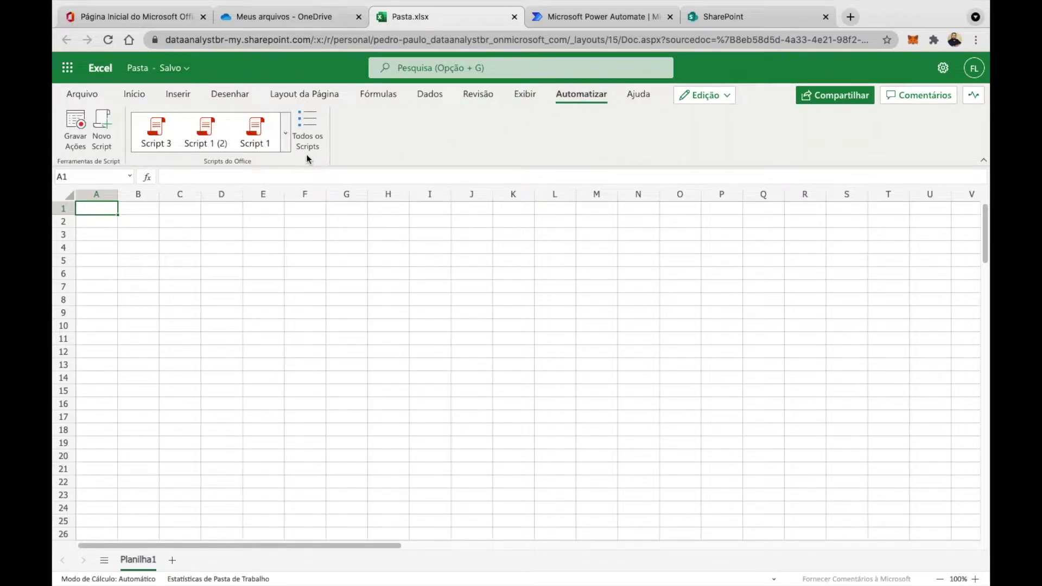
left_click(103, 141)
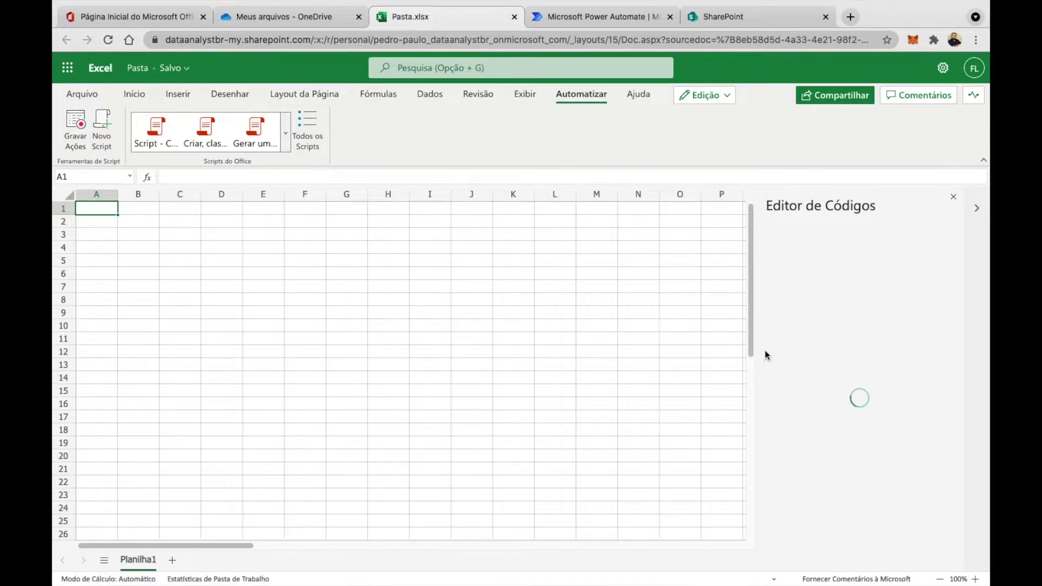
left_click_drag(753, 343, 513, 344)
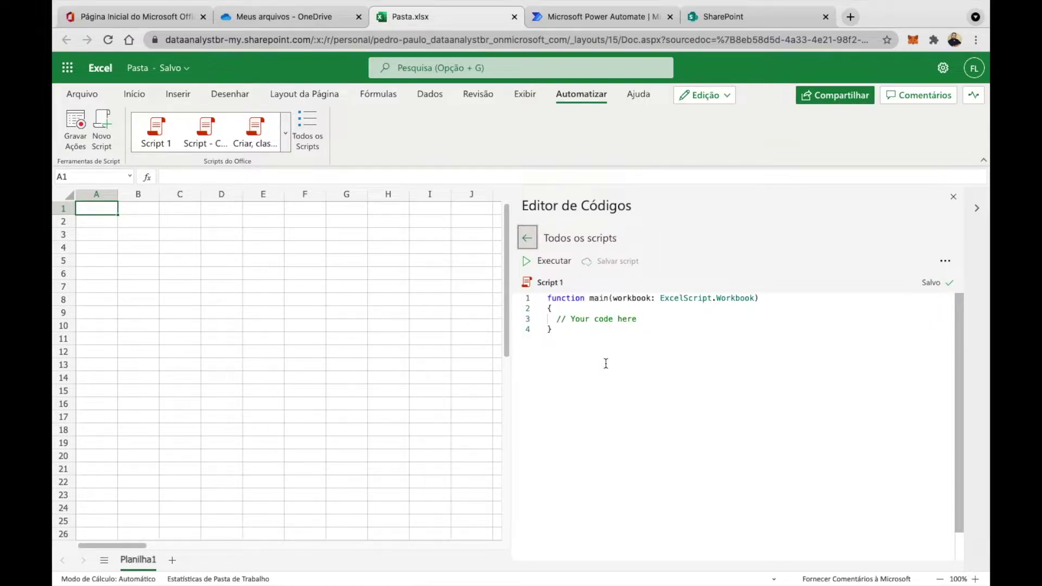
Replace the template code with the pasted number-to-words script
left_click_drag(605, 363, 548, 298)
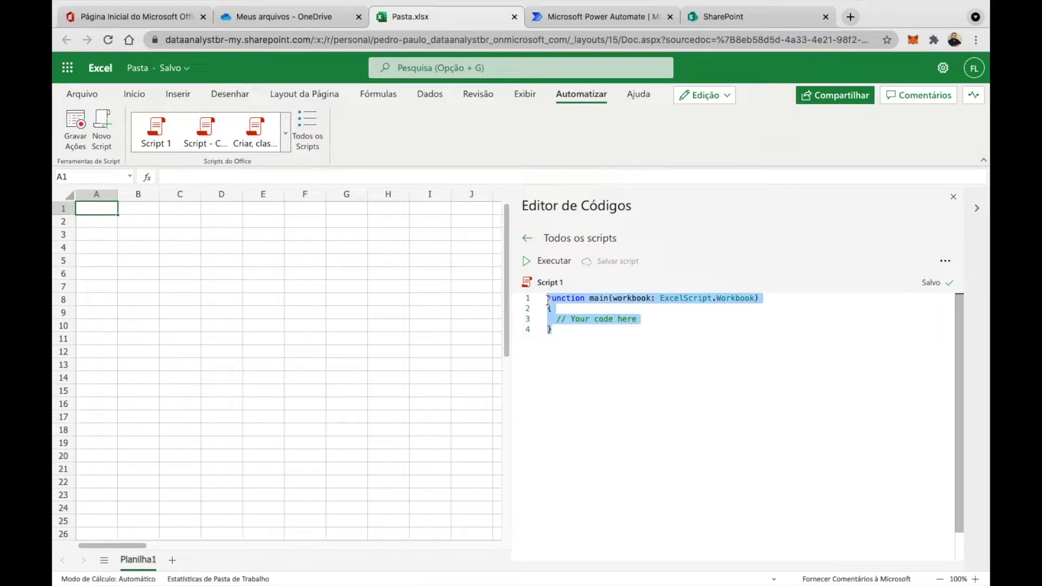
key("ctrl+v")
scroll(690, 438, "down", 5)
scroll(690, 439, "down", 3)
scroll(690, 438, "up", 15)
scroll(691, 432, "down", 8)
scroll(692, 430, "down", 10)
scroll(693, 429, "up", 5)
scroll(693, 429, "up", 10)
scroll(693, 429, "up", 10)
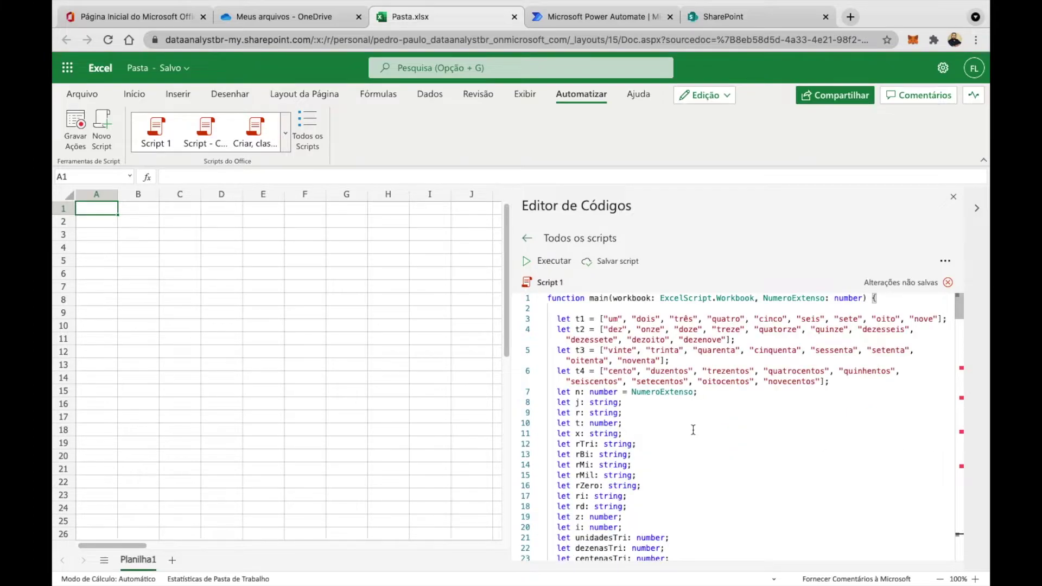
scroll(693, 430, "down", 5)
scroll(693, 429, "down", 10)
scroll(692, 429, "down", 4)
scroll(692, 429, "down", 4)
scroll(693, 429, "down", 2)
scroll(693, 429, "down", 1)
scroll(692, 429, "down", 7)
scroll(569, 427, "down", 5)
scroll(598, 539, "down", 1)
scroll(612, 445, "up", 10)
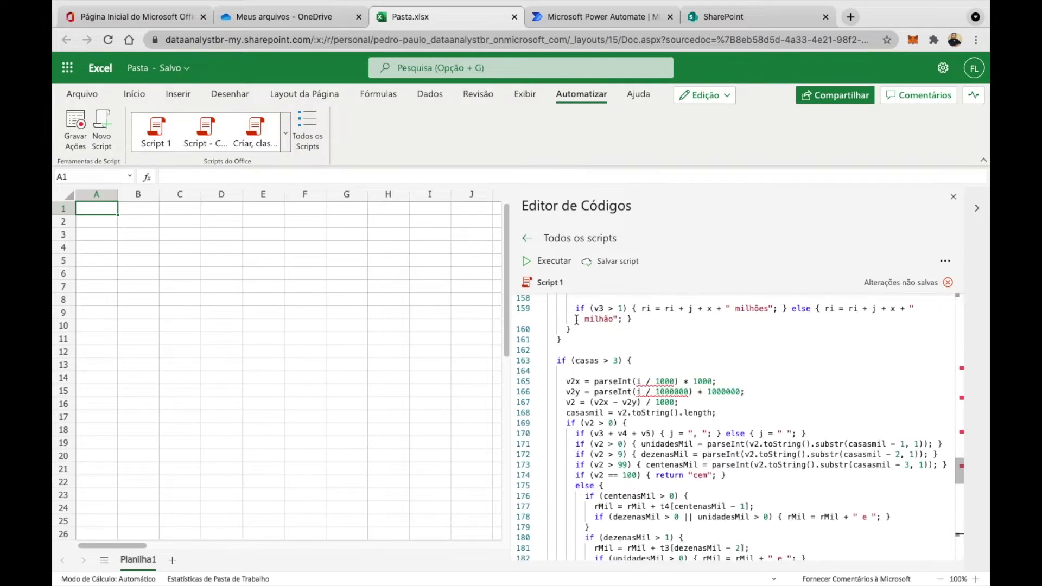
Rename Script 1 to 'Script Conversao' and save the script
left_click(570, 283)
double_click(570, 283)
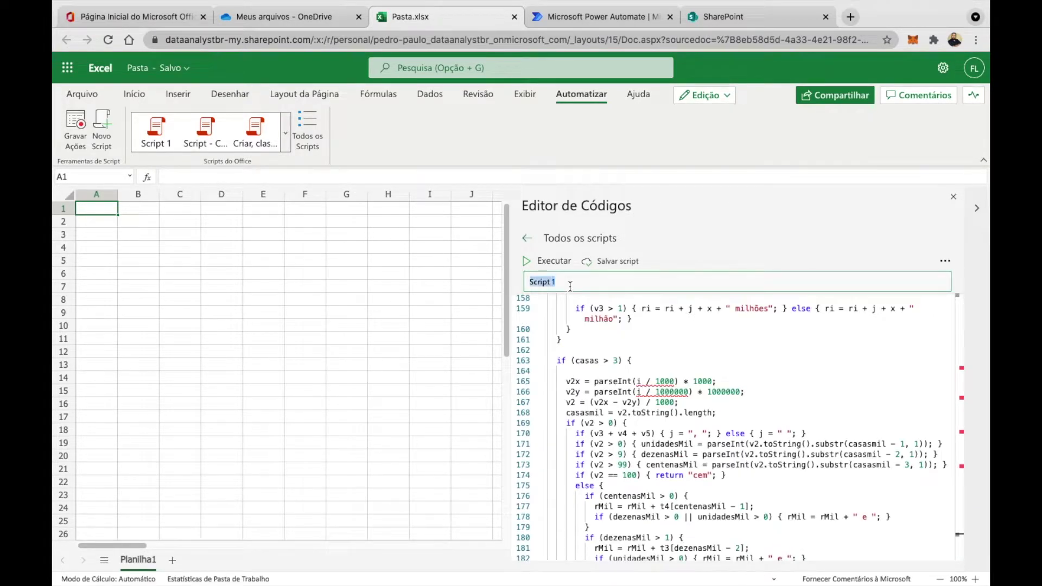
type("Scri")
type("pt Conver")
type("sao")
left_click(611, 261)
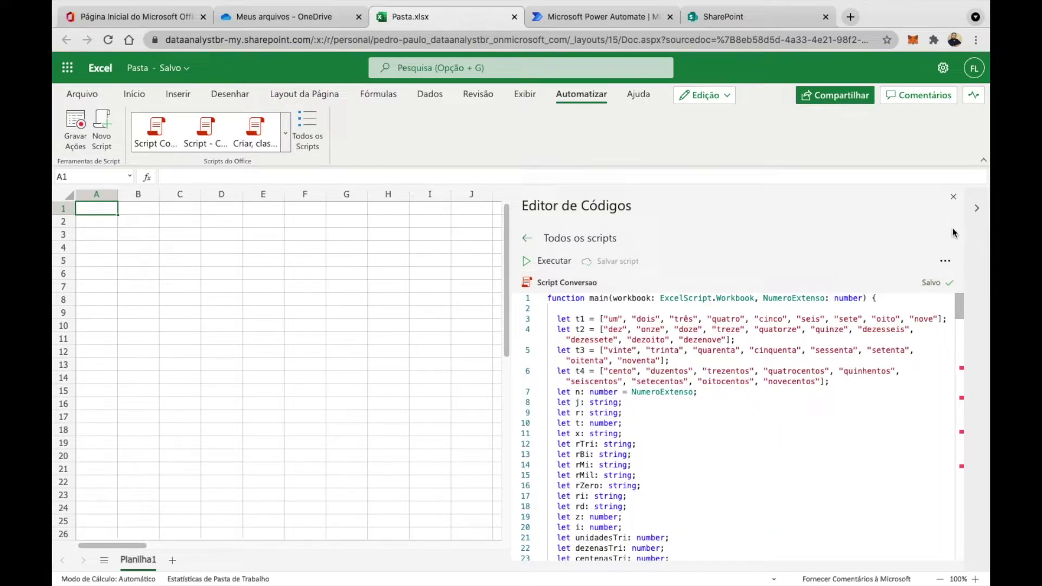
Close the Code Editor and rename the Pasta workbook to 'Numeros Extensos'
left_click(952, 196)
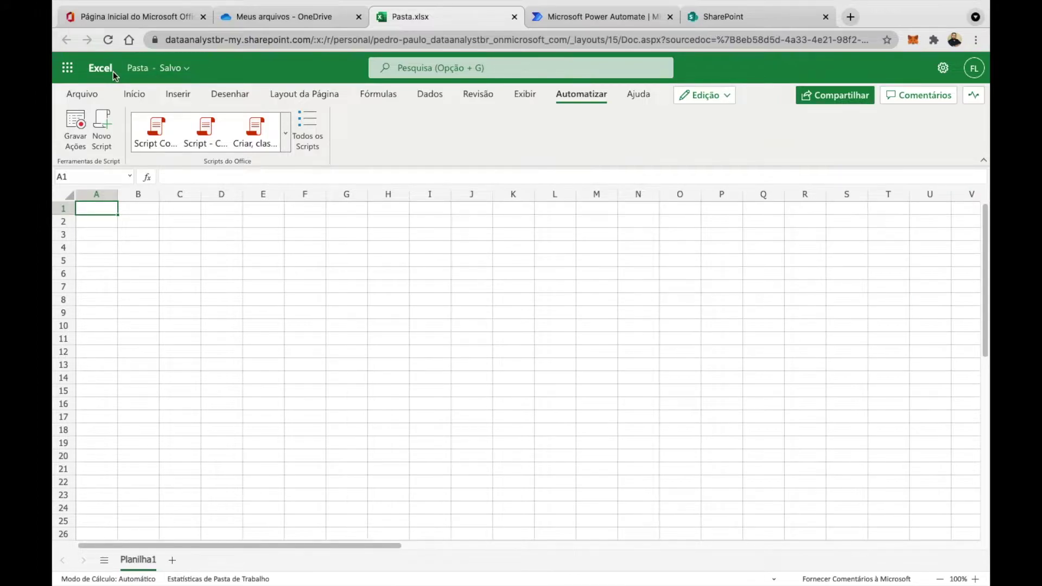
left_click(137, 71)
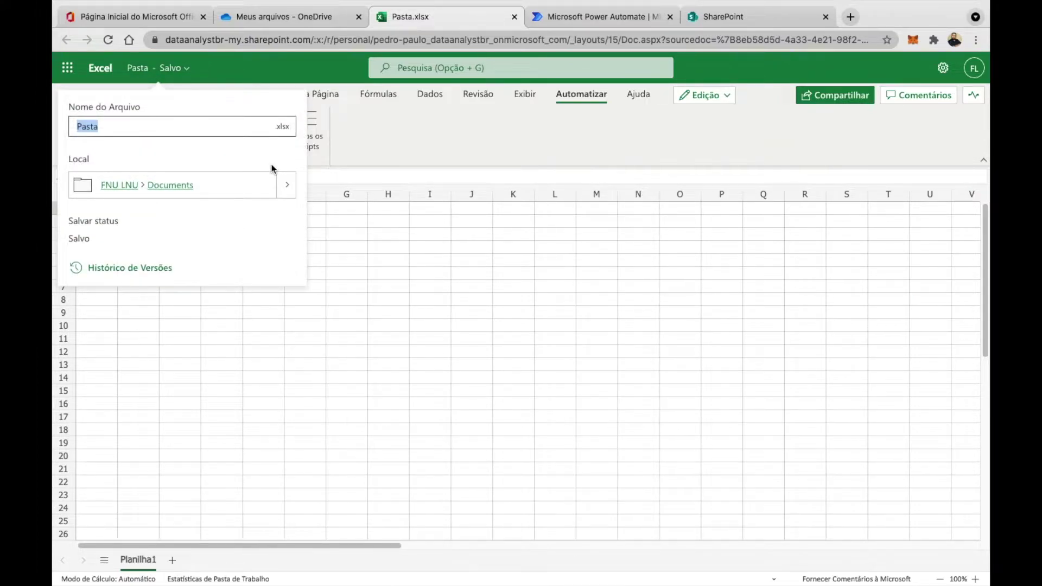
type("Numeros Extensos")
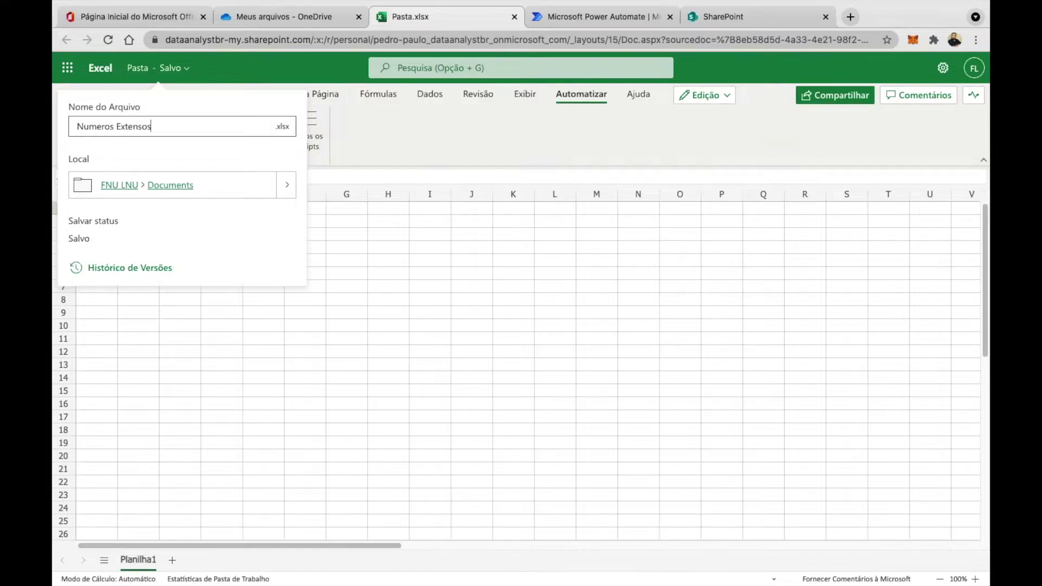
key("Return")
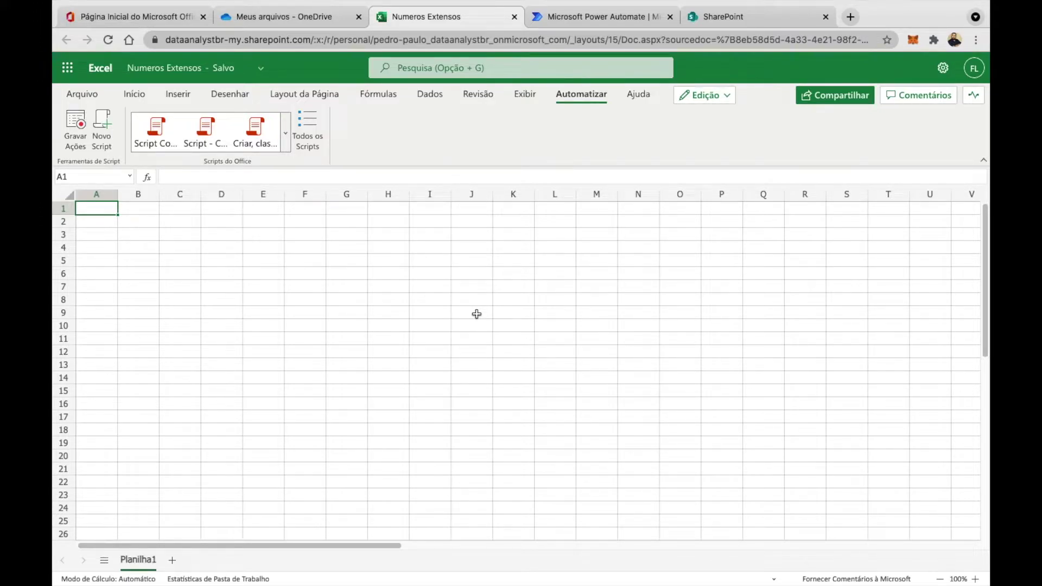
Create the instant cloud flow 'Aula - Converter Numeros' using the Disparar um fluxo manualmente trigger
left_click(598, 23)
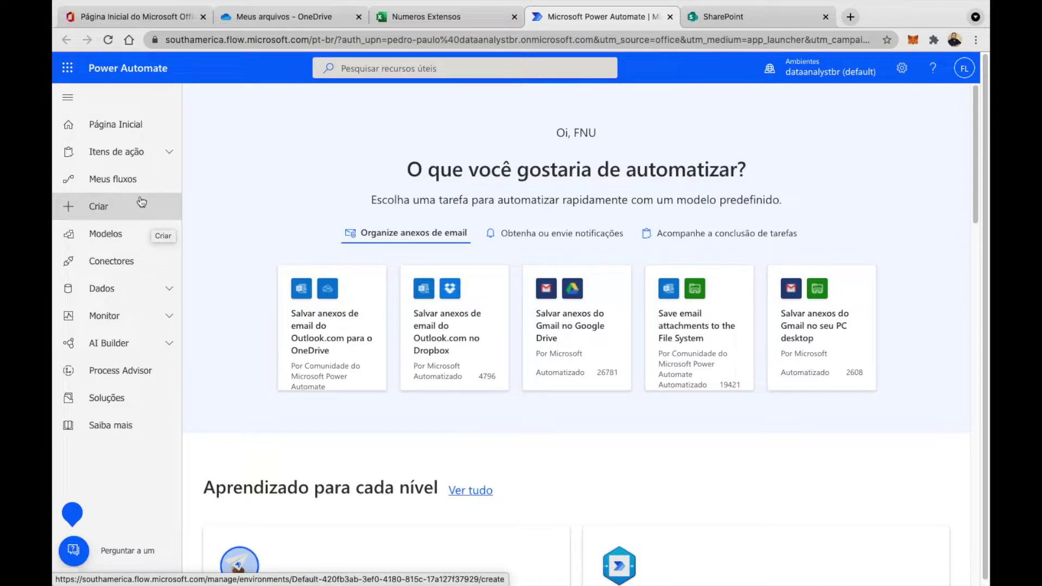
left_click(142, 203)
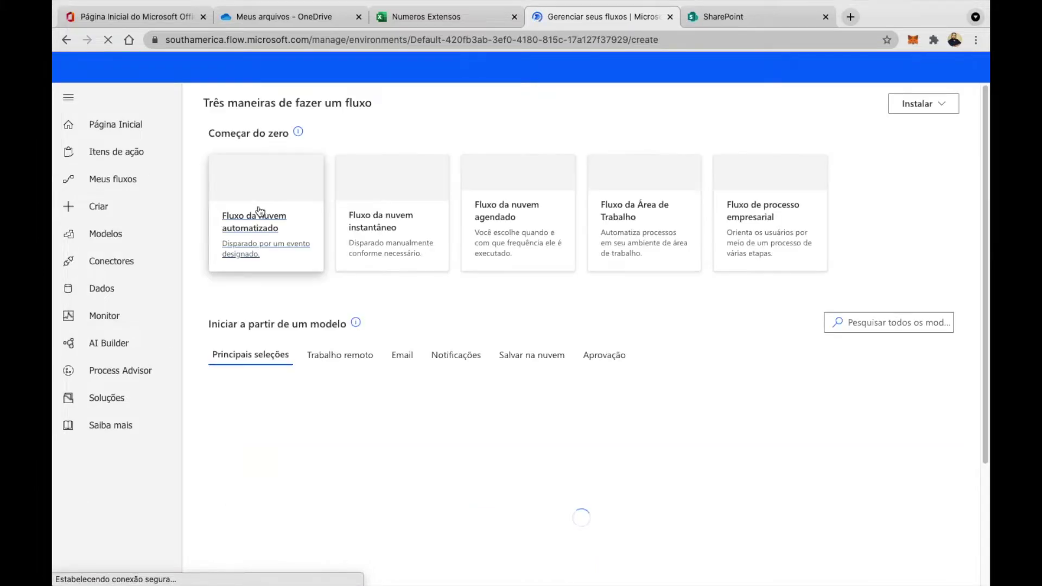
left_click(399, 228)
left_click(587, 204)
type("Aula - Converter Numeros")
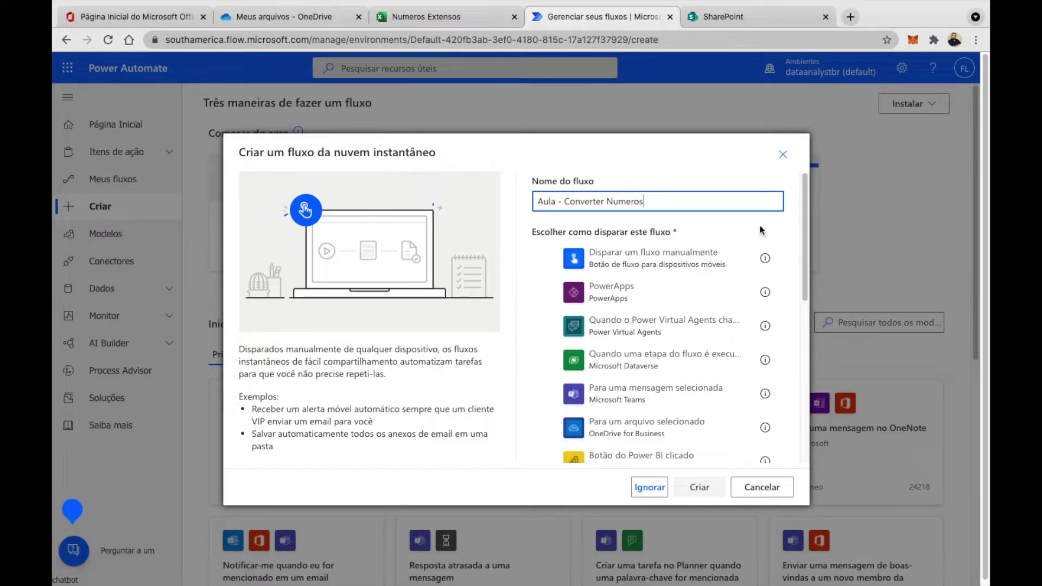
left_click(692, 259)
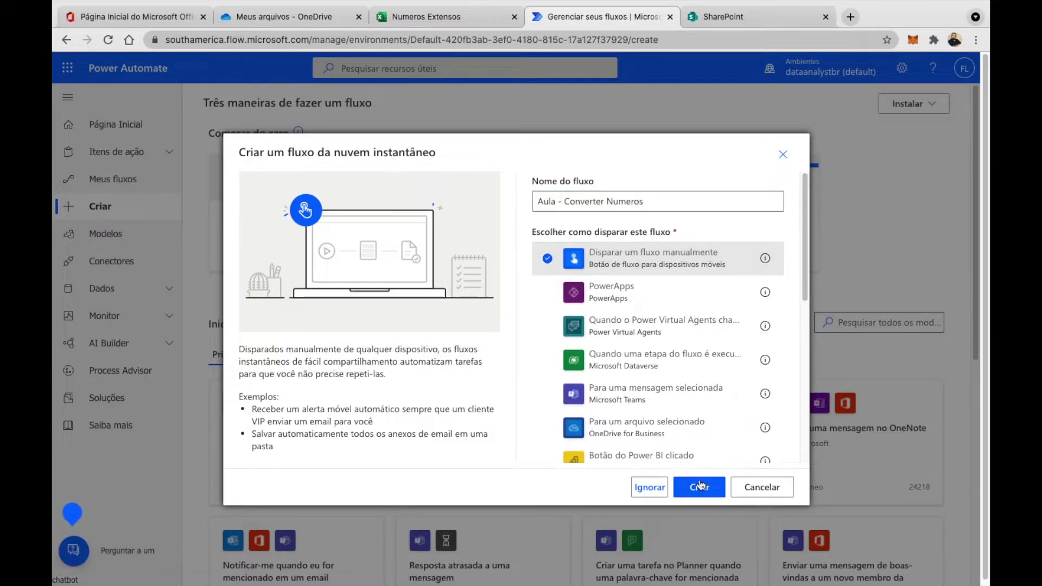
left_click(699, 487)
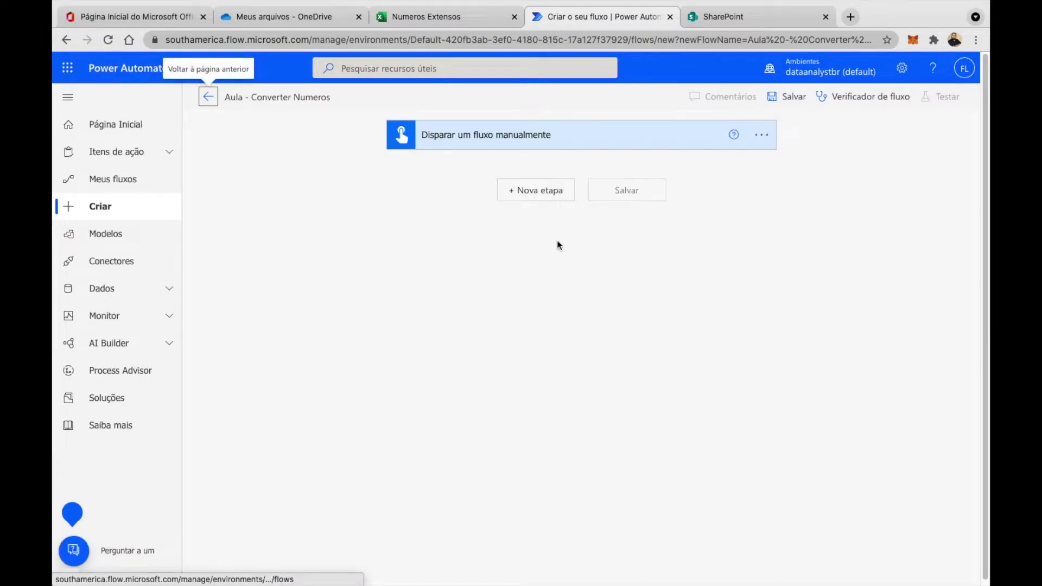
left_click(549, 196)
Add an Inicializar variável step defining vValor as Inteiro with value 20255
type("var")
left_click(606, 306)
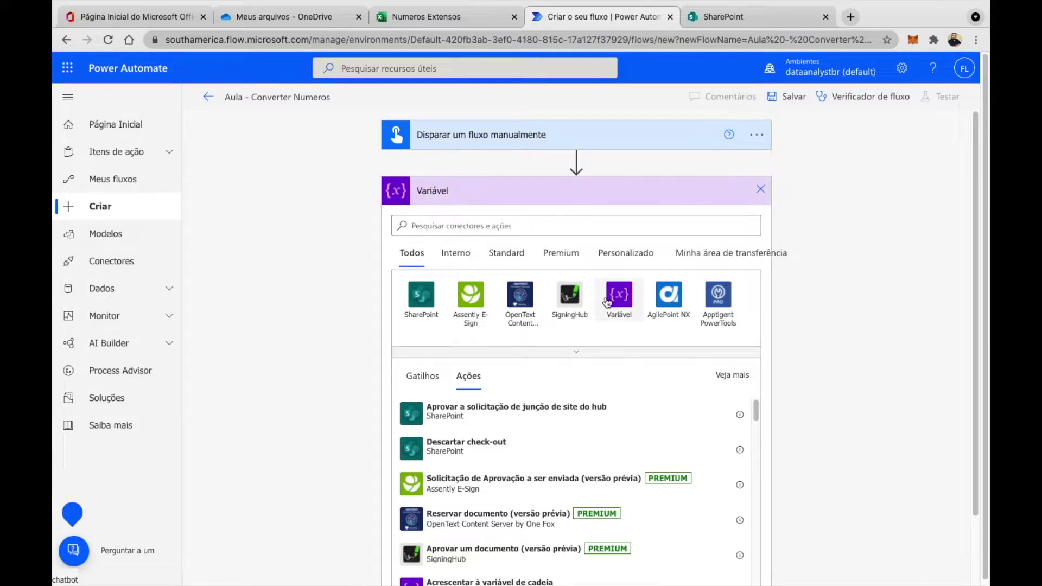
left_click(494, 460)
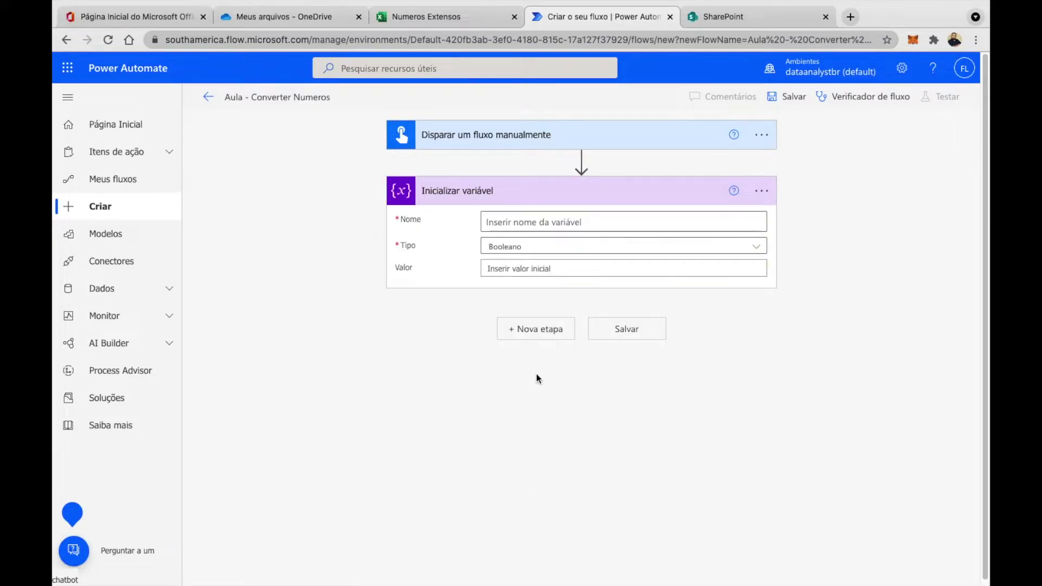
left_click(564, 224)
type("vValor")
left_click(605, 247)
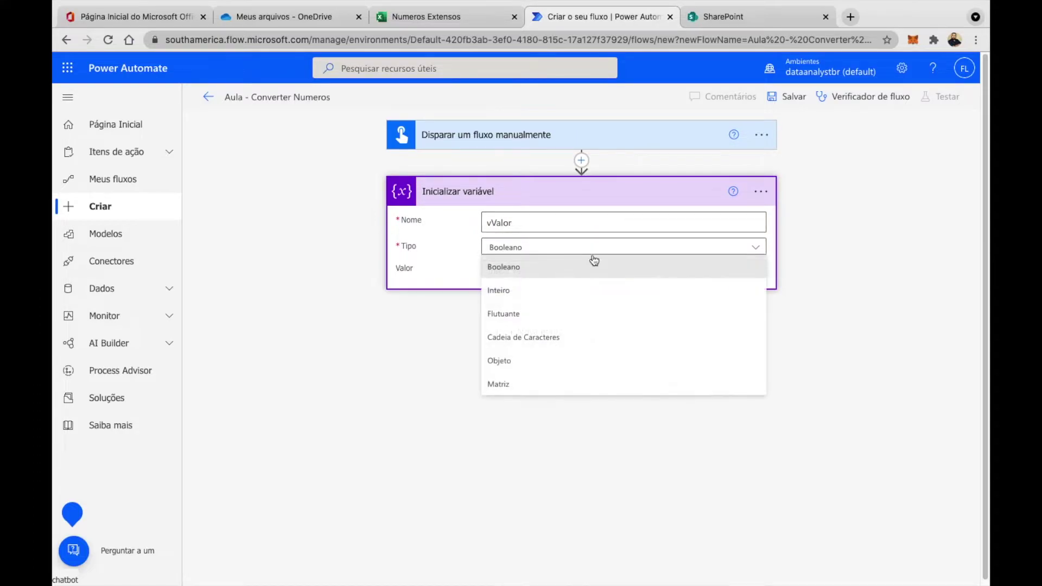
left_click(564, 287)
left_click(556, 270)
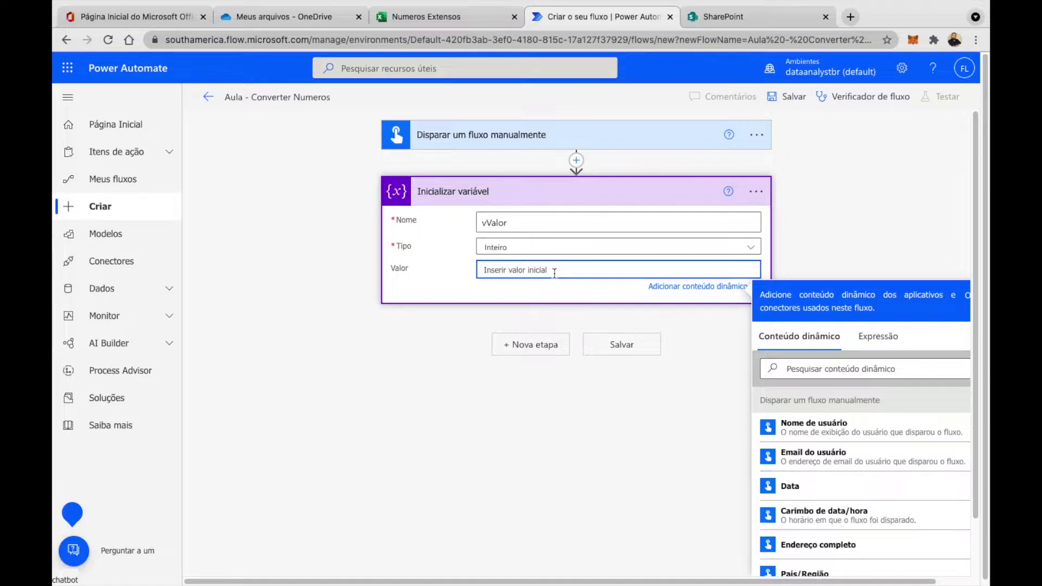
type("202")
type("55")
left_click(829, 216)
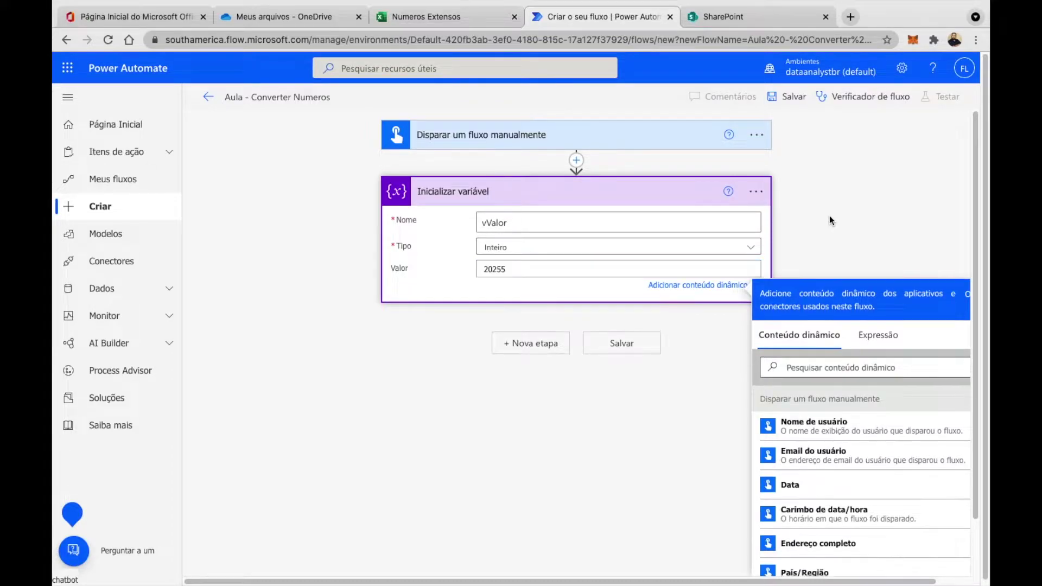
left_click(562, 340)
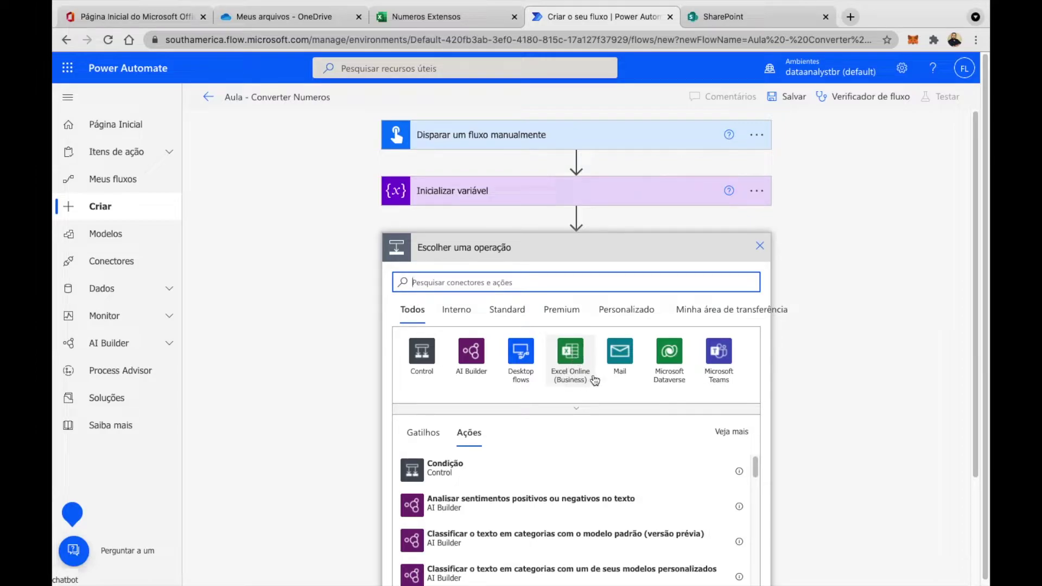
Add an Excel Online (Business) Executar script action on OneDrive for Business, OneDrive, /Numeros Extensos.xlsx
left_click(583, 365)
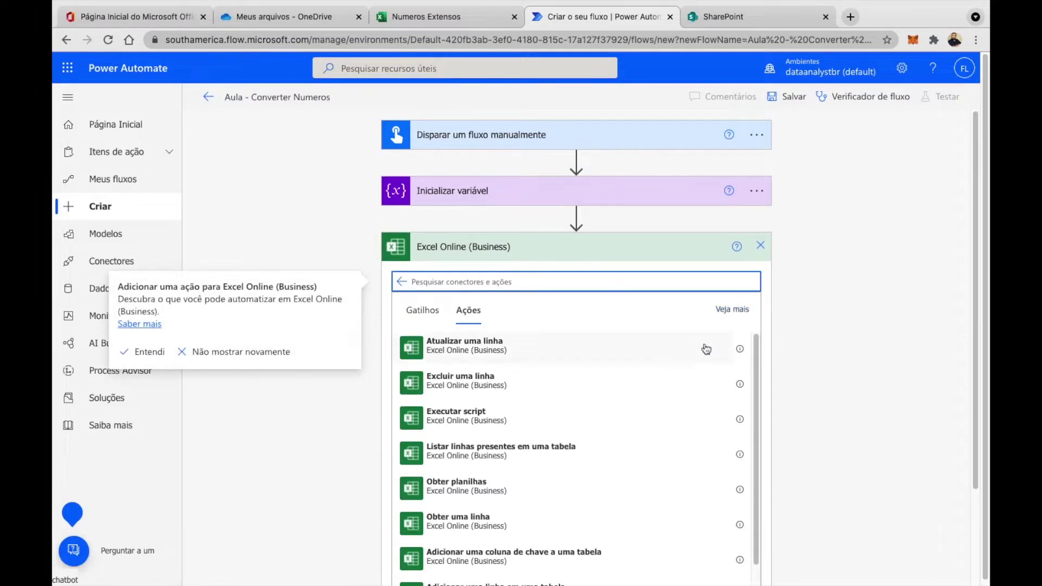
left_click(464, 421)
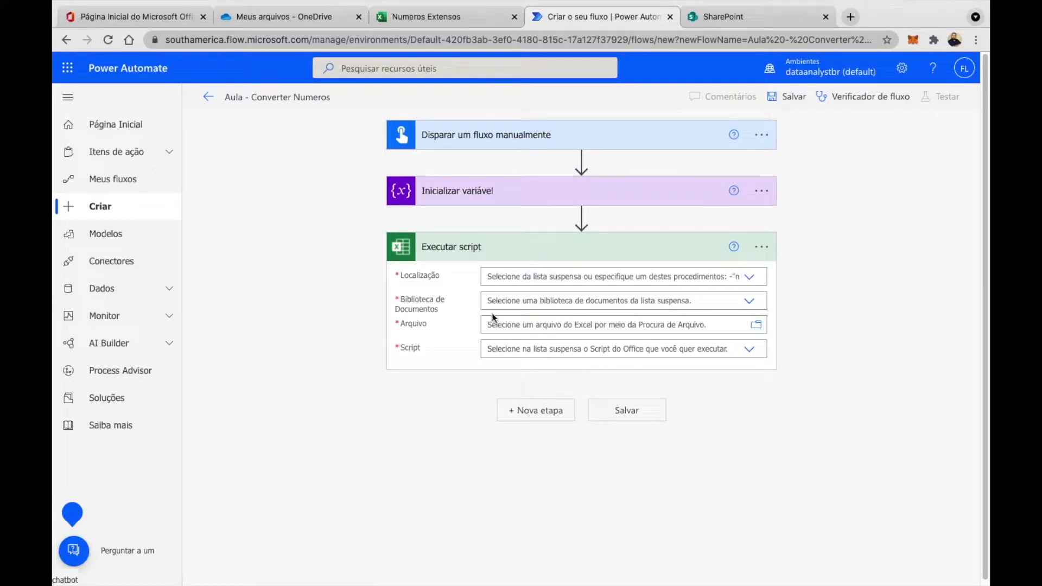
left_click(750, 280)
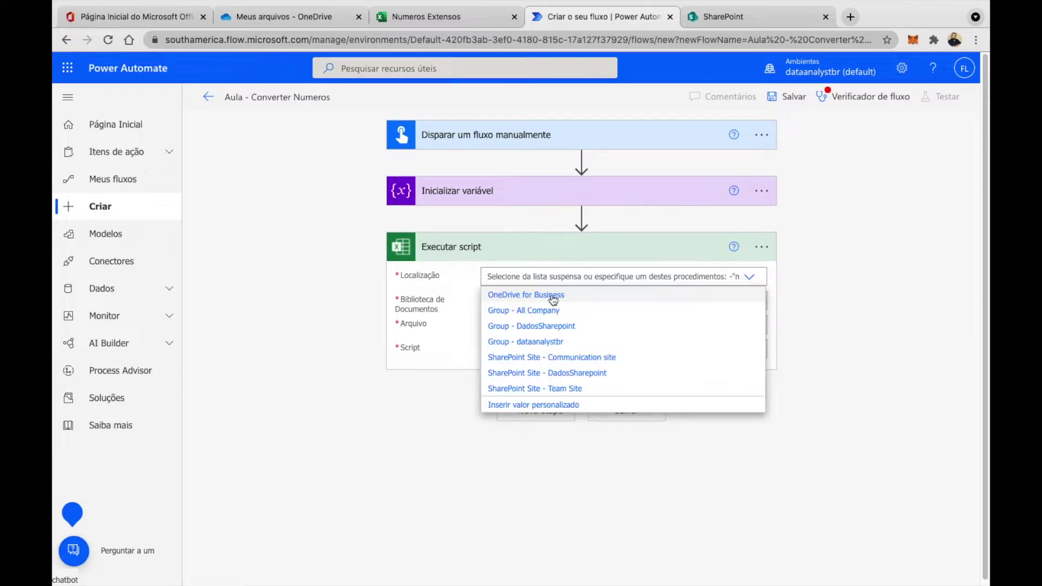
left_click(580, 298)
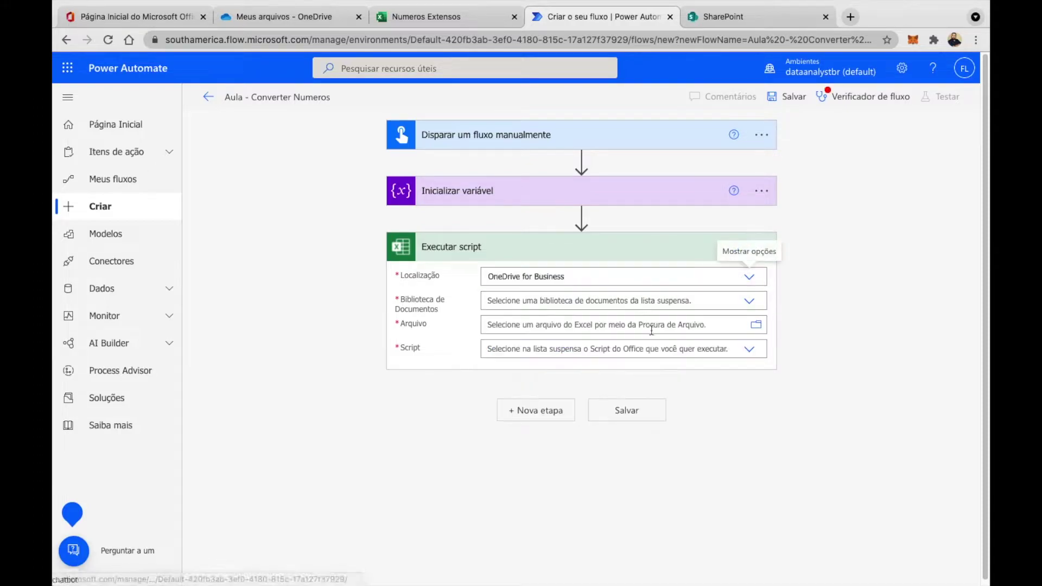
left_click(748, 301)
left_click(535, 324)
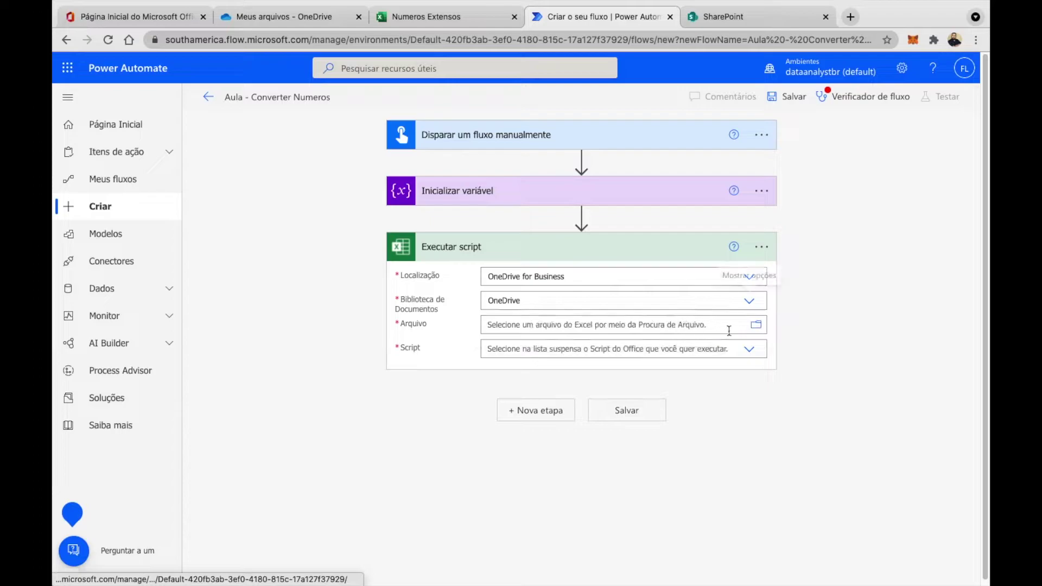
left_click(757, 326)
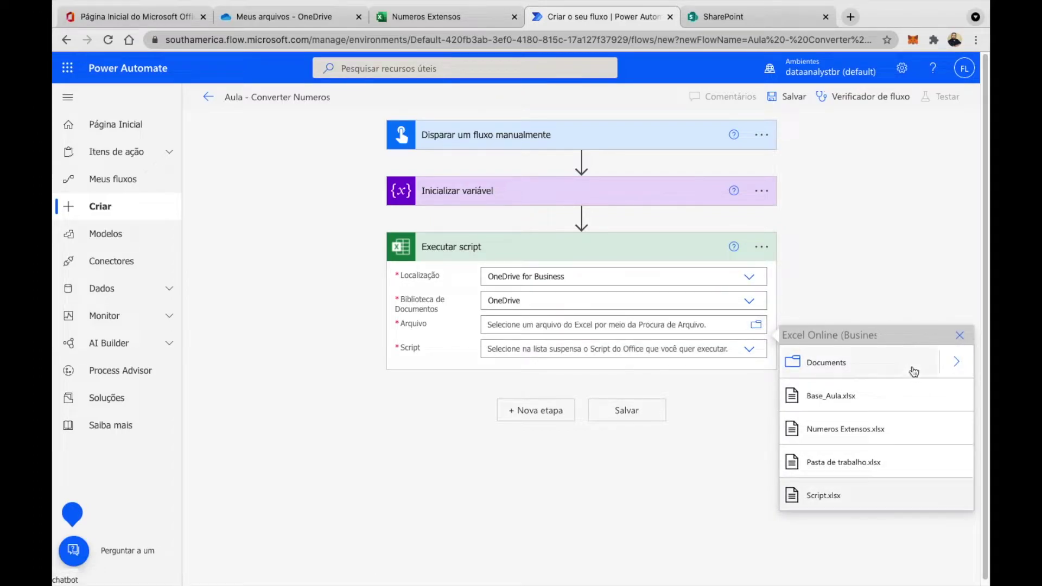
left_click(865, 429)
Choose Script - Conversor, pass vValor as NumeroExtenso, and save the flow
left_click(835, 262)
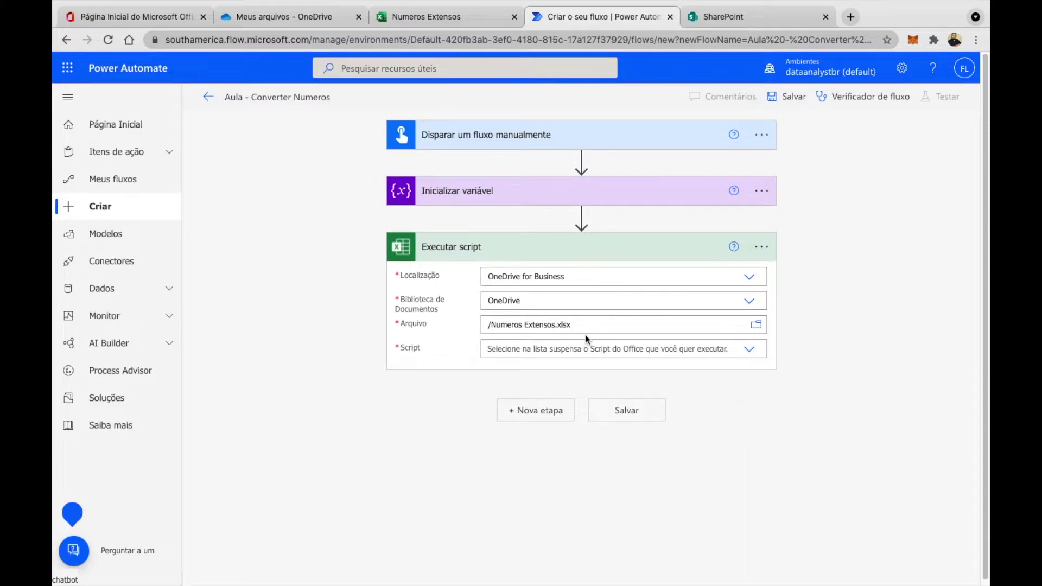
left_click(760, 352)
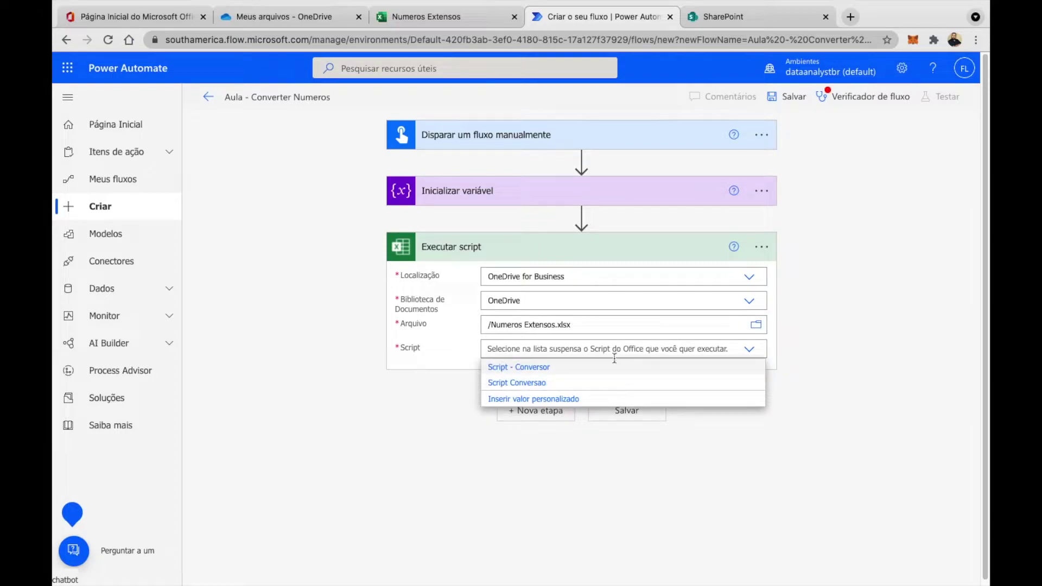
left_click(573, 372)
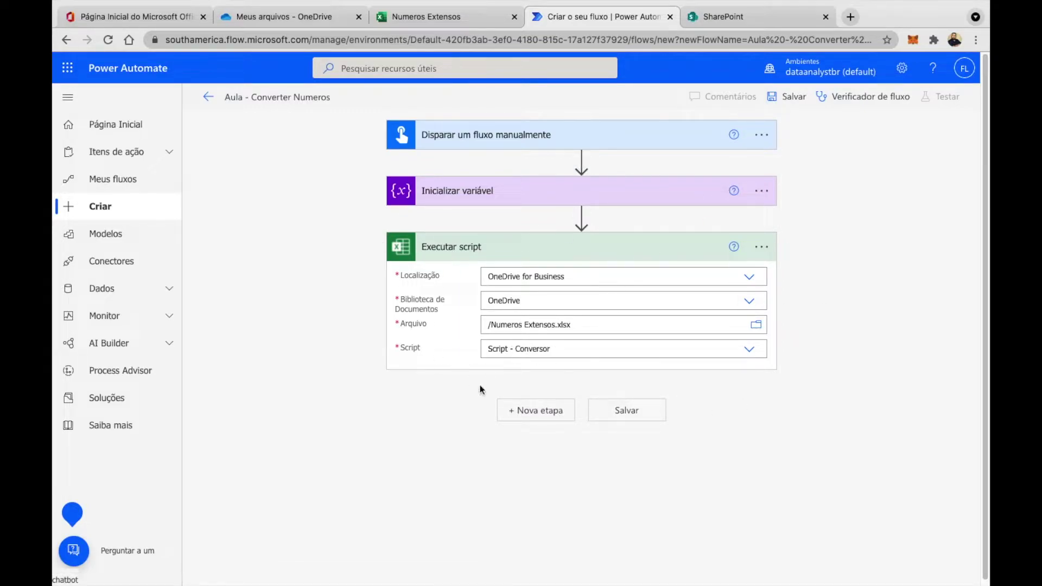
left_click(495, 375)
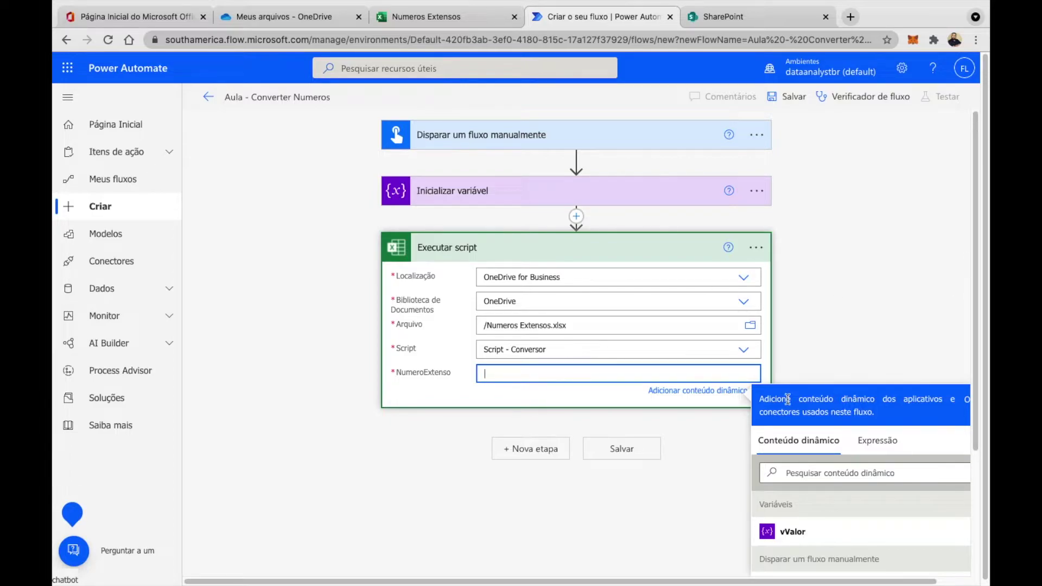
left_click_drag(978, 288, 966, 366)
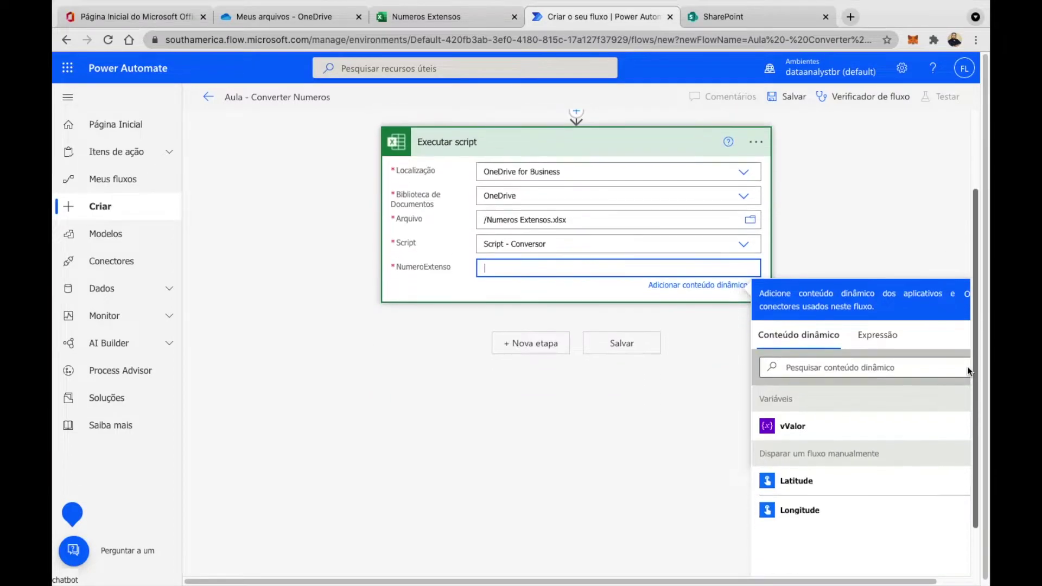
left_click(820, 426)
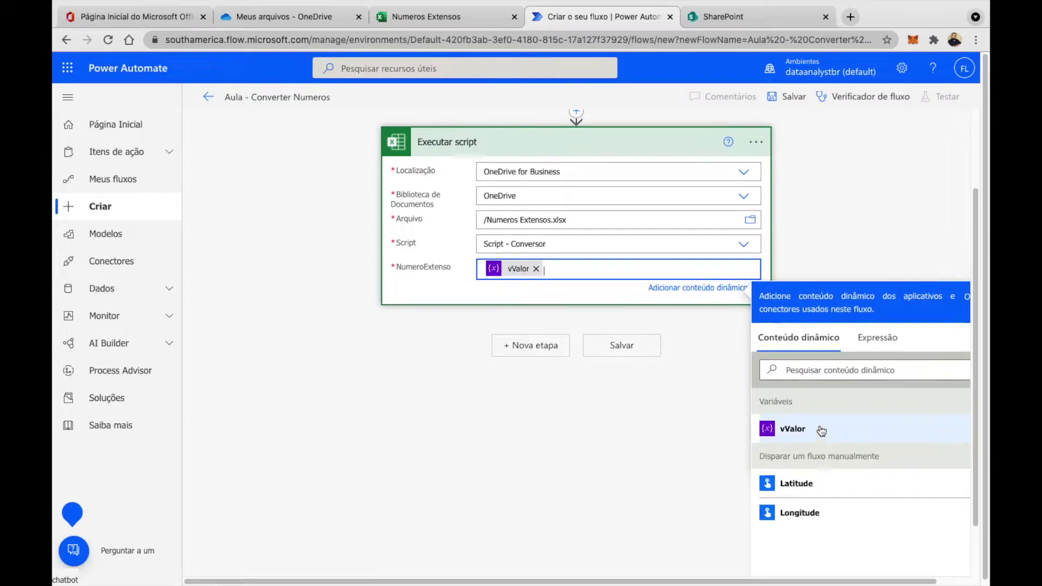
left_click(855, 206)
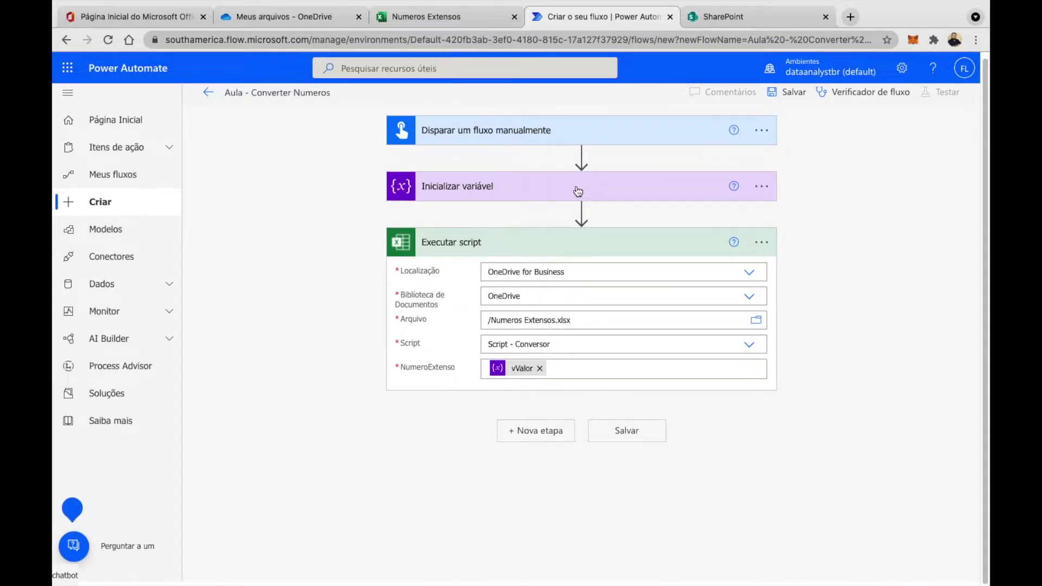
left_click(785, 93)
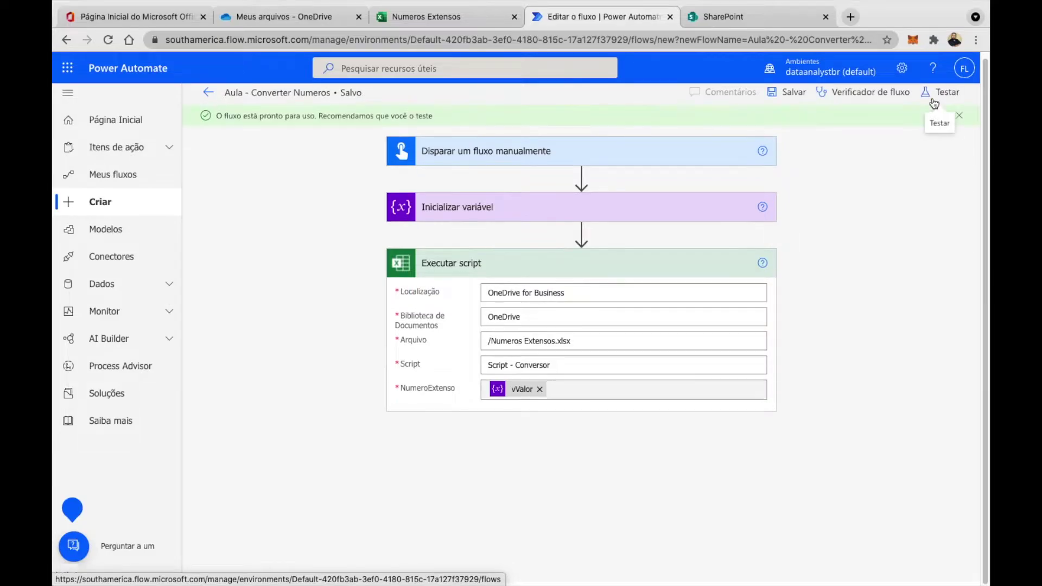
Run a manual test of the flow and open the successful Executar script step's details
left_click(934, 100)
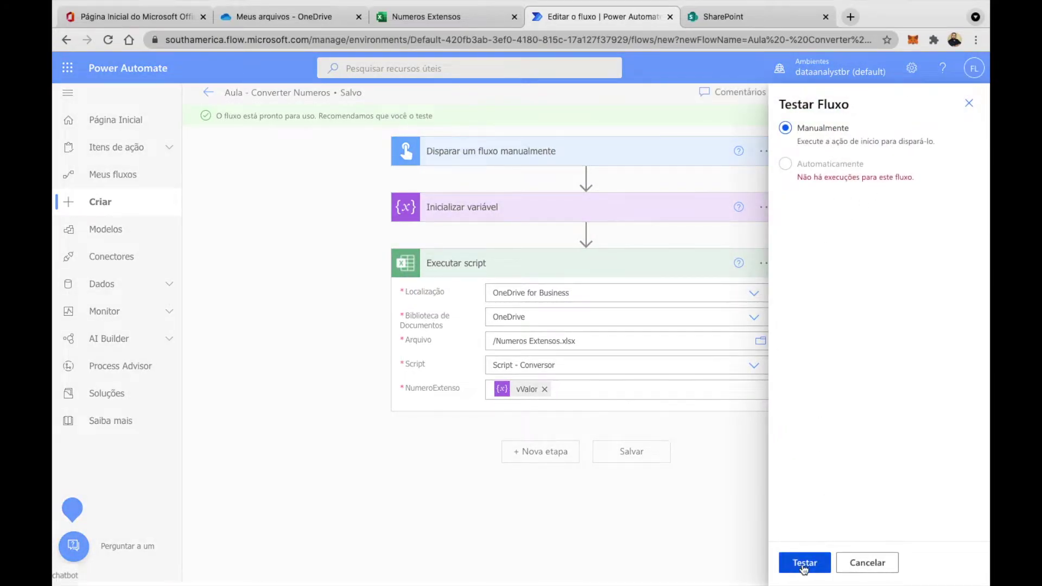
left_click(803, 563)
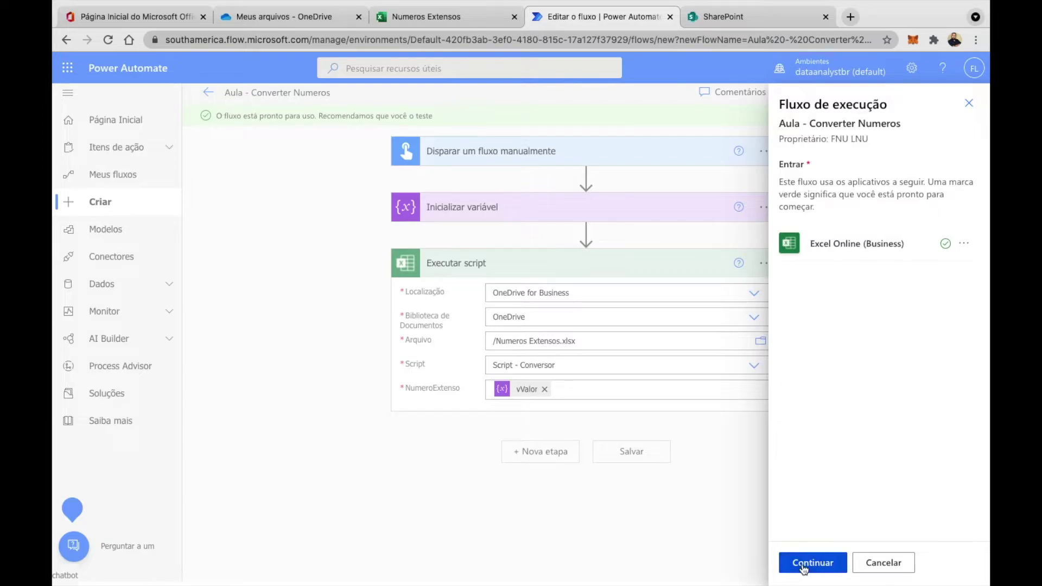
left_click(804, 564)
left_click(804, 564)
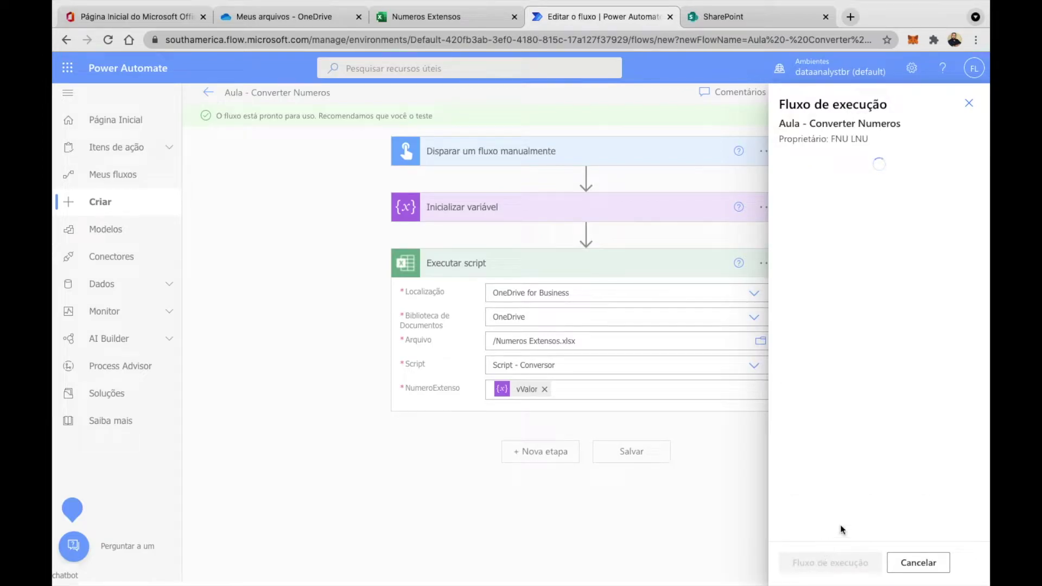
left_click(814, 562)
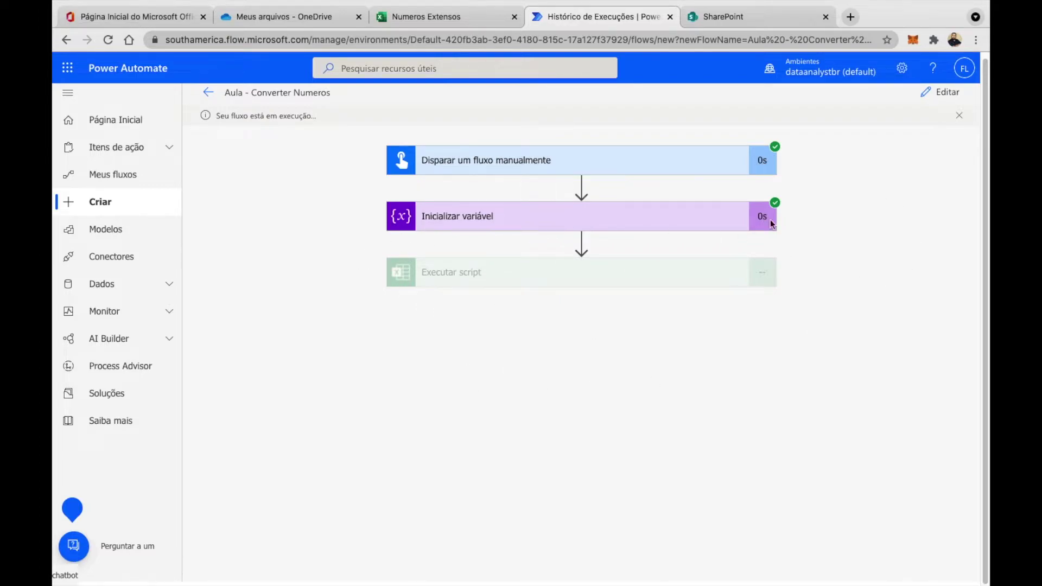
left_click(552, 272)
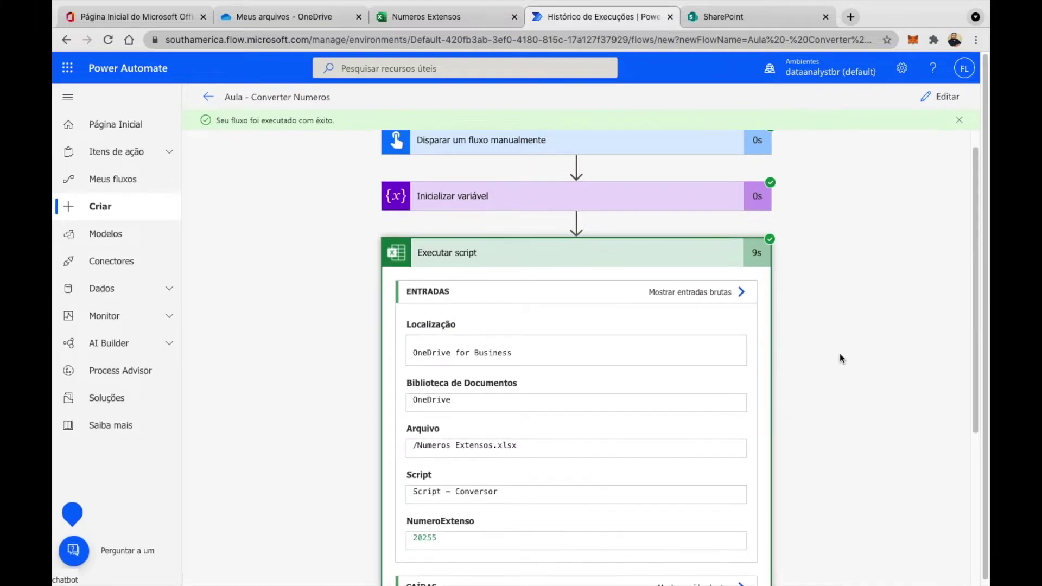
Read the output 'vinte mil duzentos e cinquenta e cinco', then switch to SharePoint
scroll(839, 354, "down", 5)
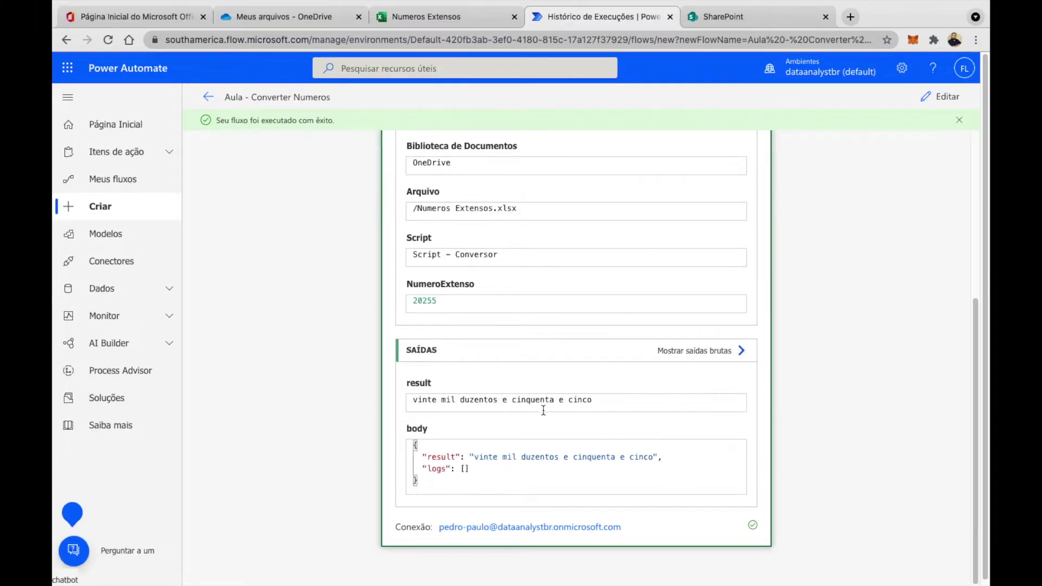
mouse_move(455, 399)
left_mouse_down()
mouse_move(591, 399)
mouse_move(425, 402)
left_mouse_up()
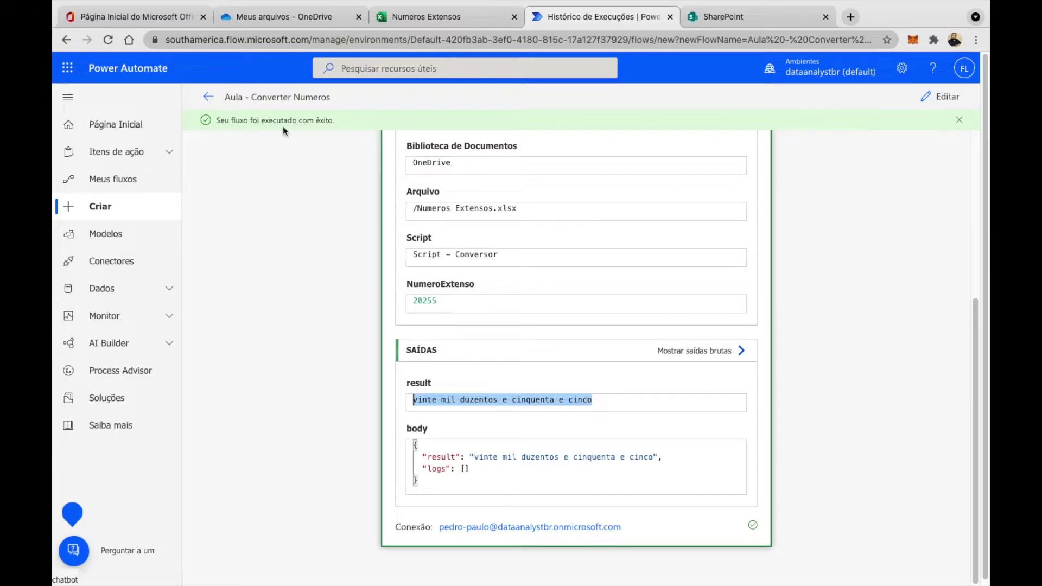
left_click(724, 26)
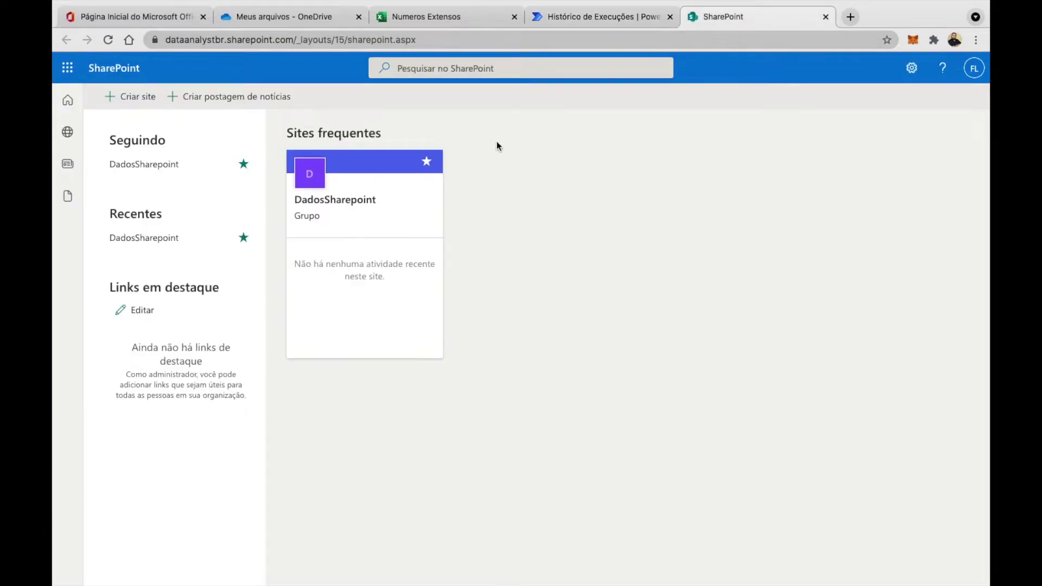
Open the DadosSharepoint site and choose Novo > Lista to start a new list
left_click(373, 212)
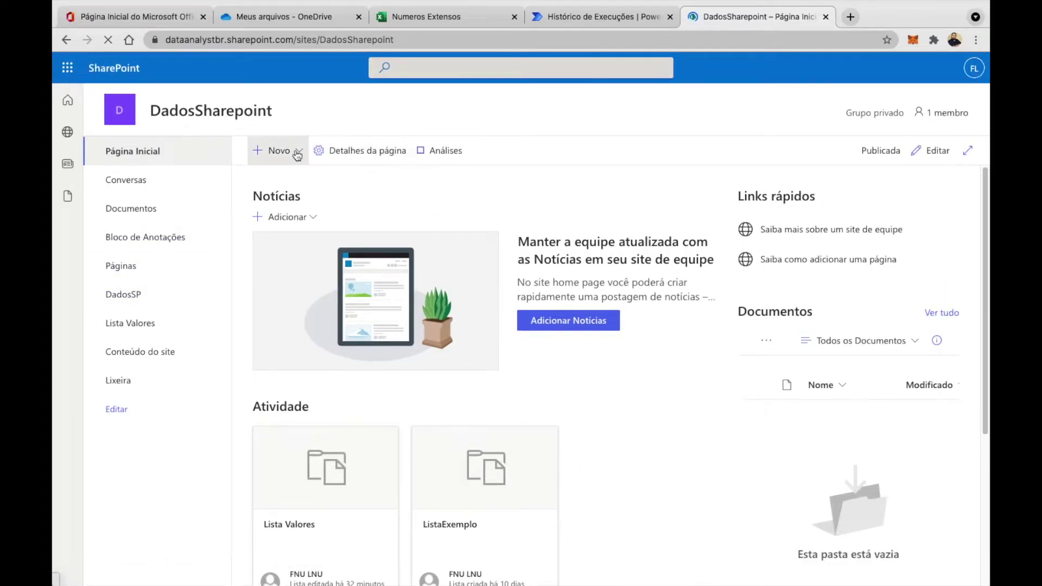
left_click(298, 153)
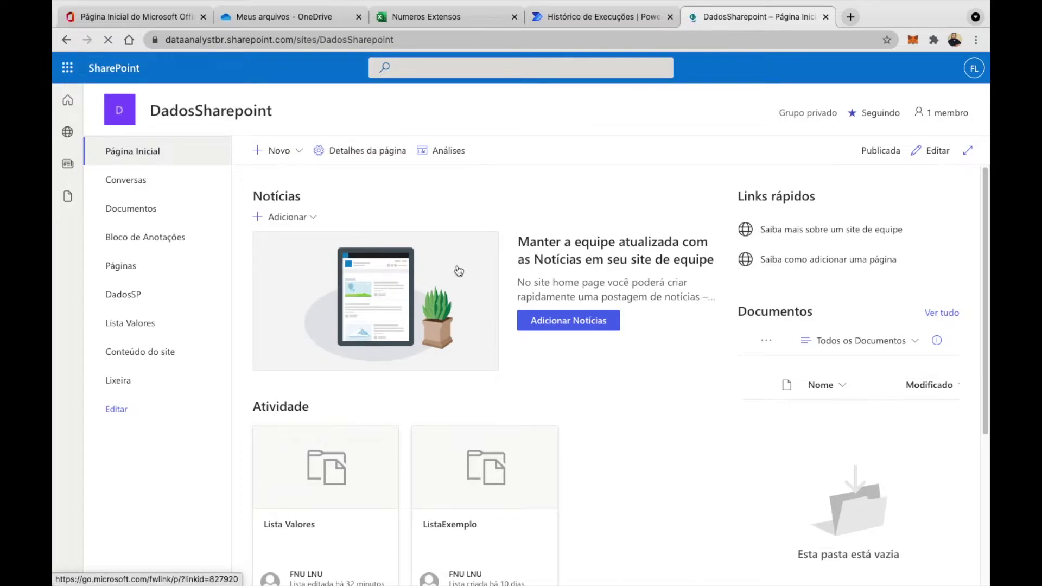
left_click(474, 256)
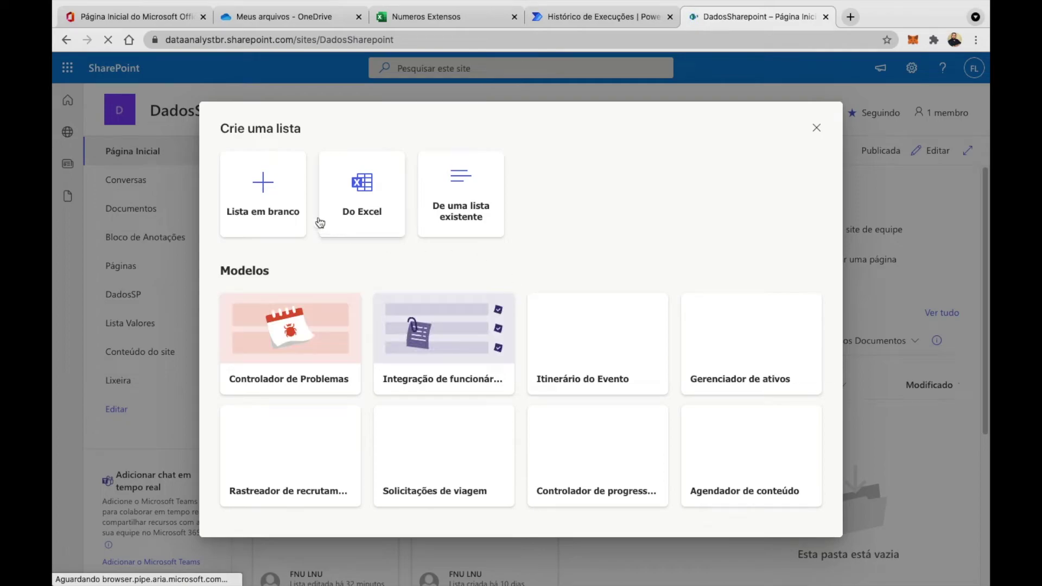
Create a blank list, correct its name to 'Lista Numeros', and create it
left_click(320, 223)
type("Lis Numeros")
left_click(372, 264)
type("ta")
left_click(590, 394)
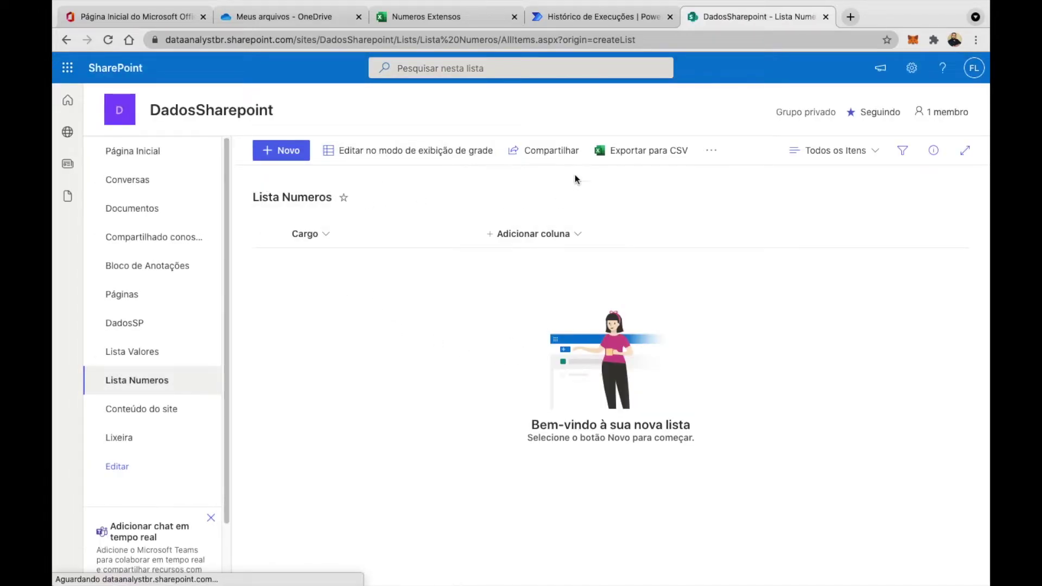
Add a single-line text column named 'Extenso' next to Cargo and save it
left_click(319, 236)
mouse_move(357, 331)
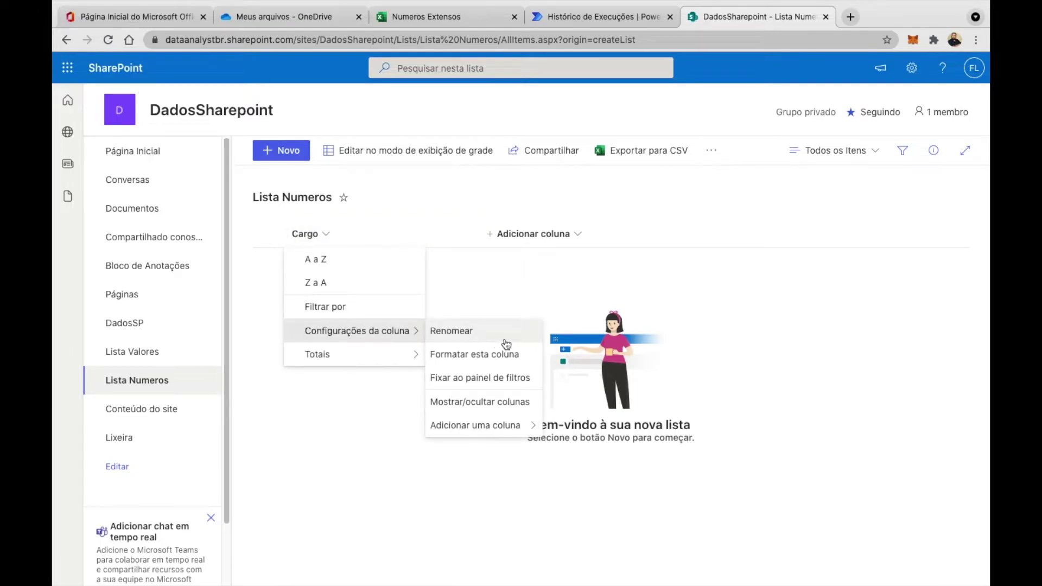
left_click(516, 280)
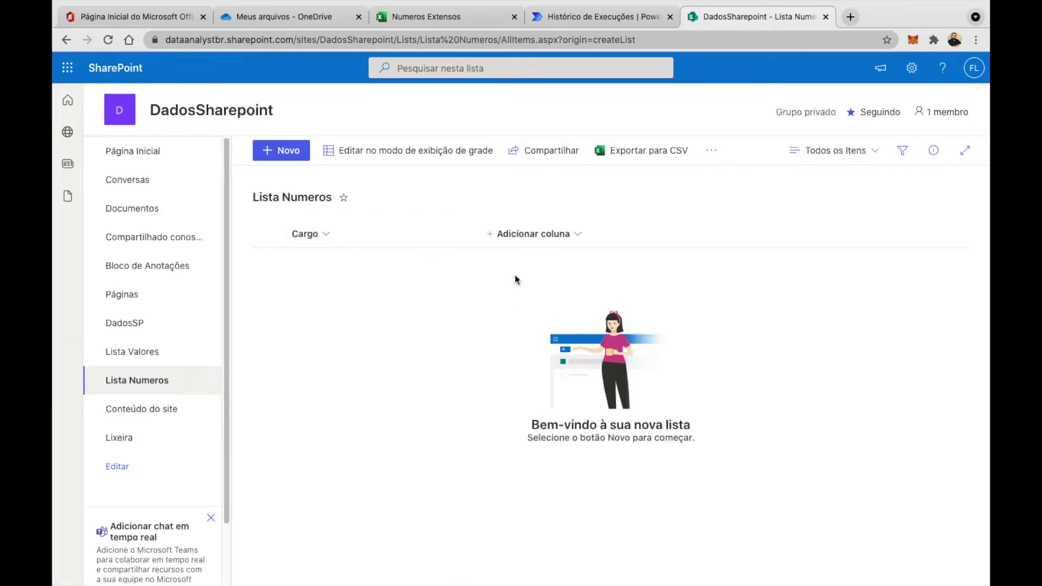
left_click(520, 243)
left_click(564, 262)
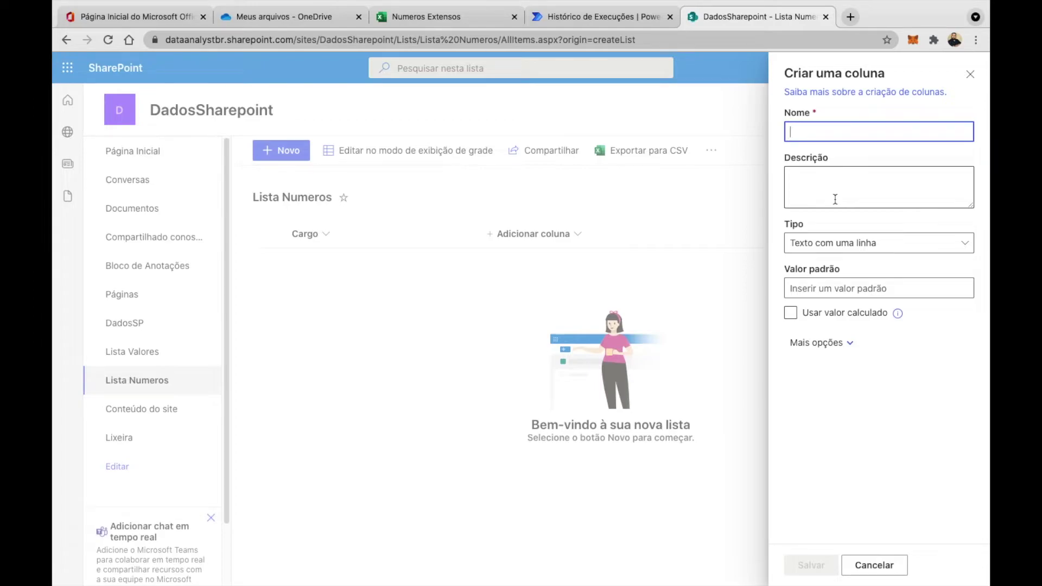
type("Entes")
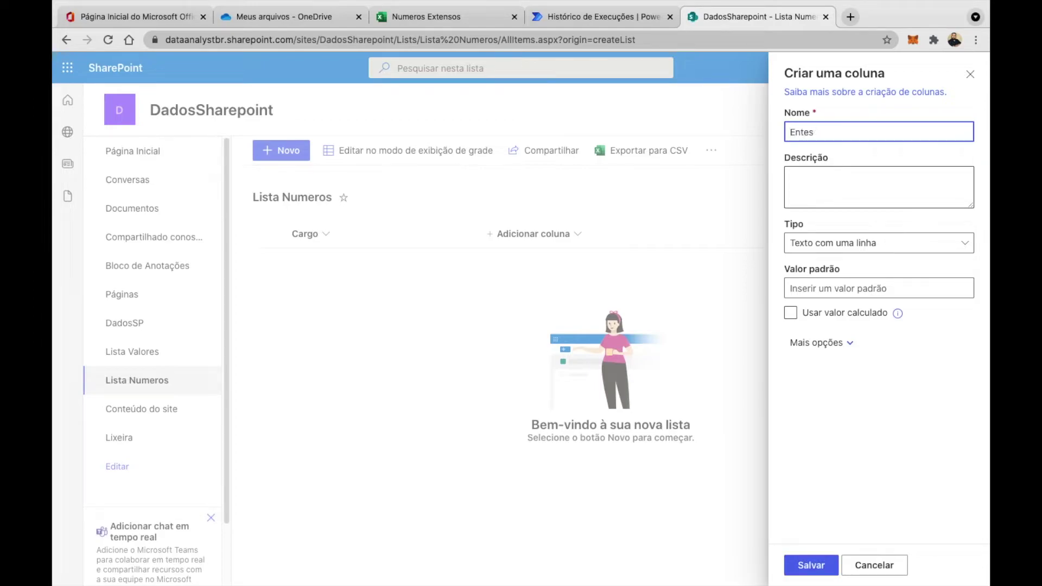
type("o")
type("enso")
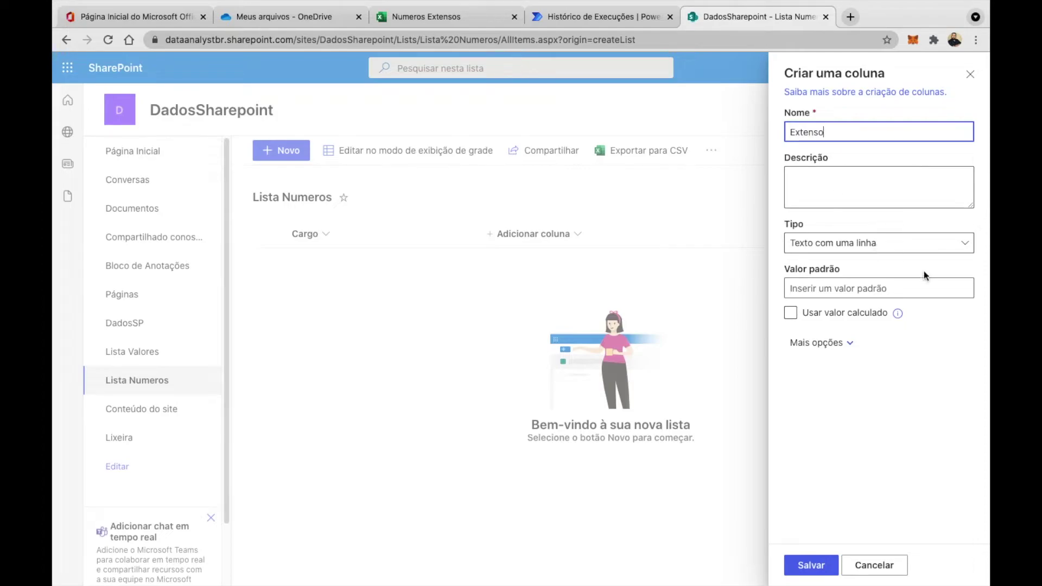
left_click(810, 565)
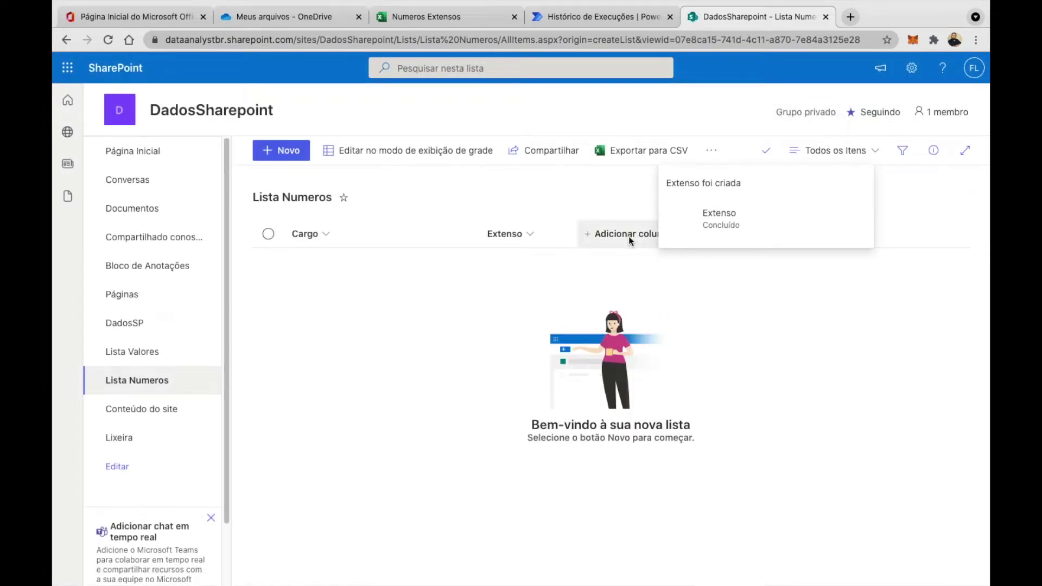
Add a Number column 'Valor a converter' with 0 decimal places and drag it before Extenso
left_click(626, 235)
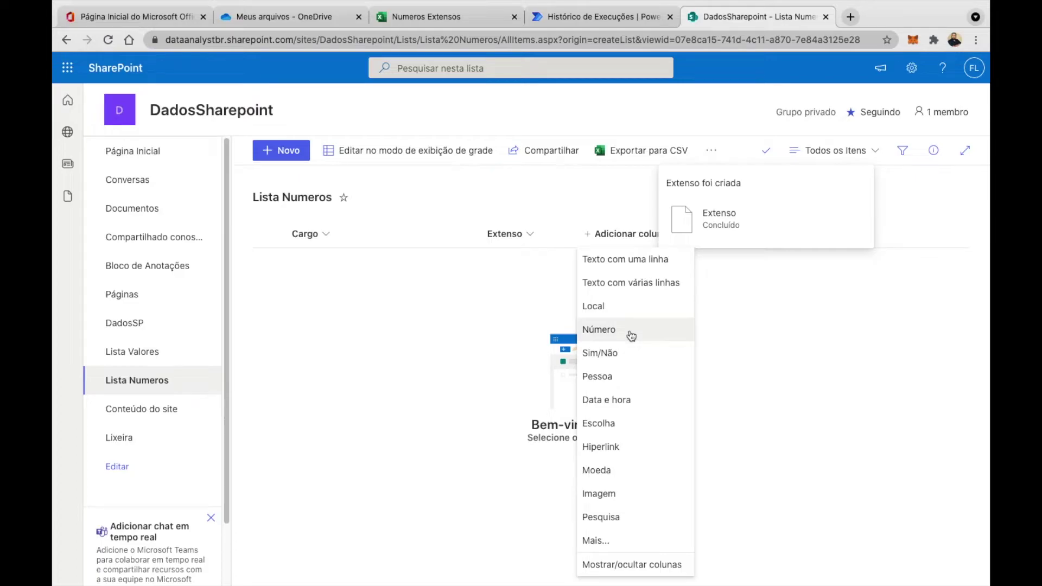
left_click(628, 330)
type("Valor")
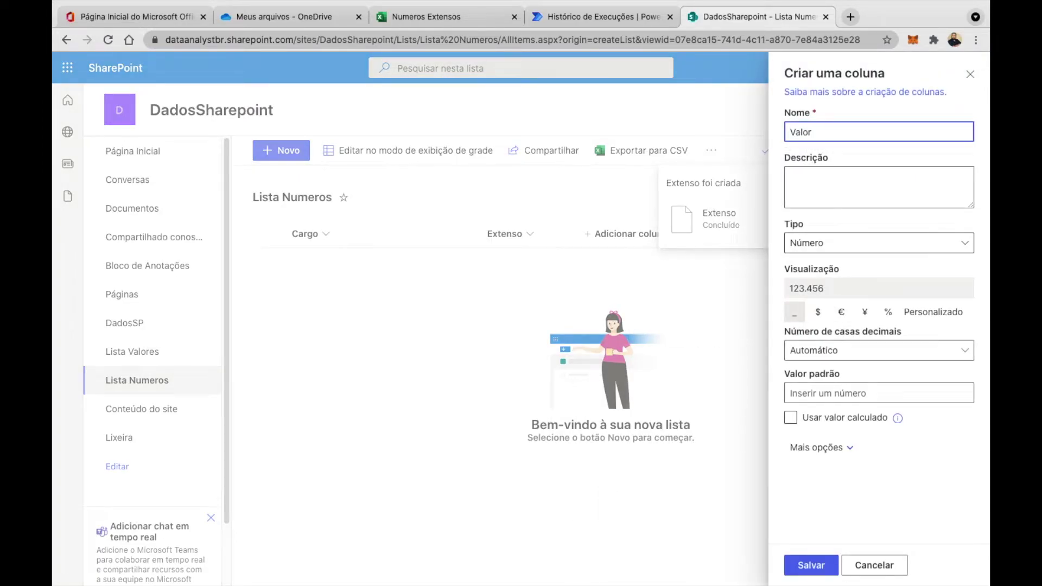
type(" a converter")
left_click(902, 349)
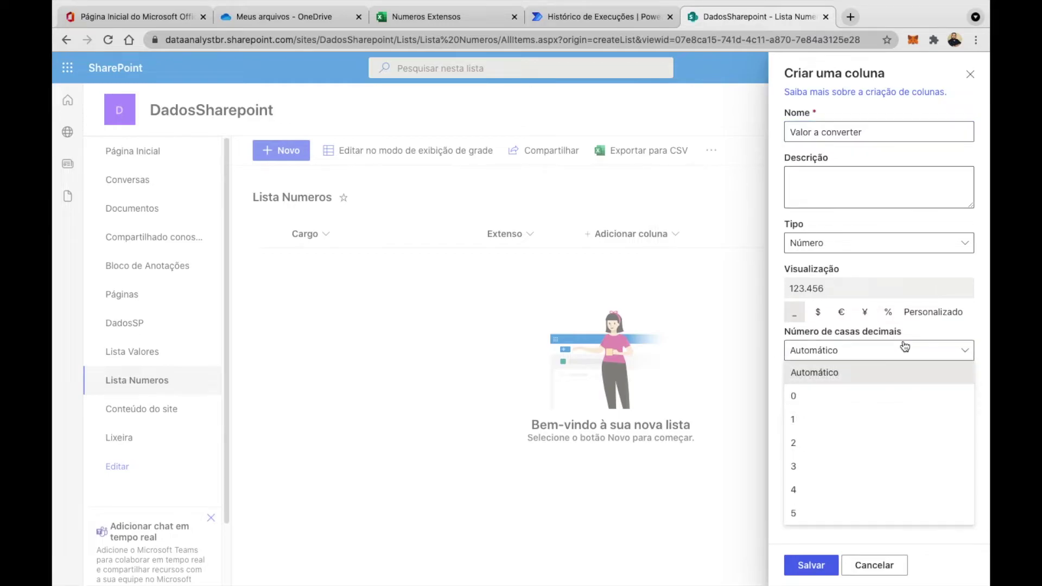
left_click(857, 399)
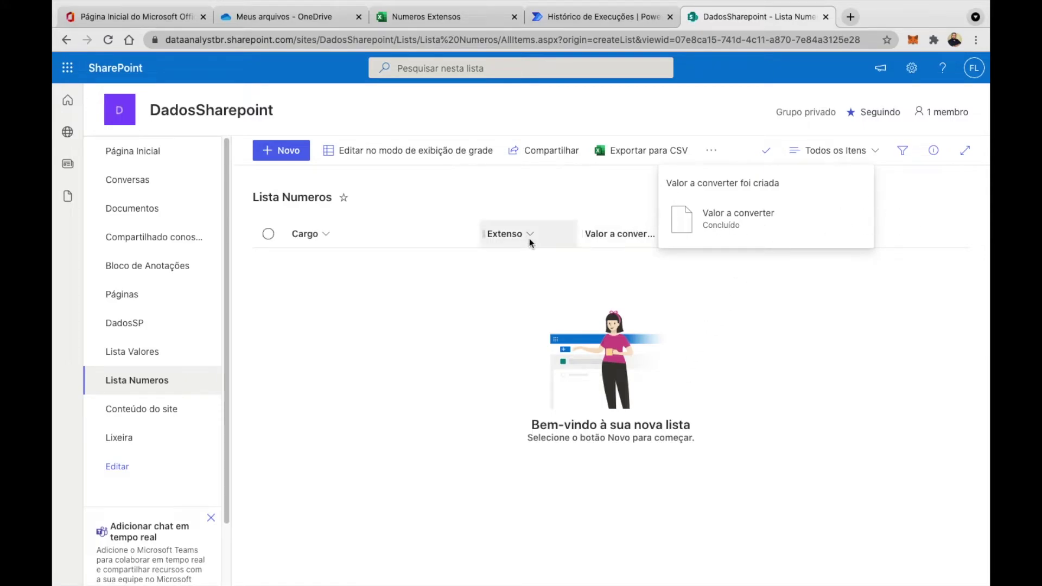
left_click_drag(611, 234, 477, 228)
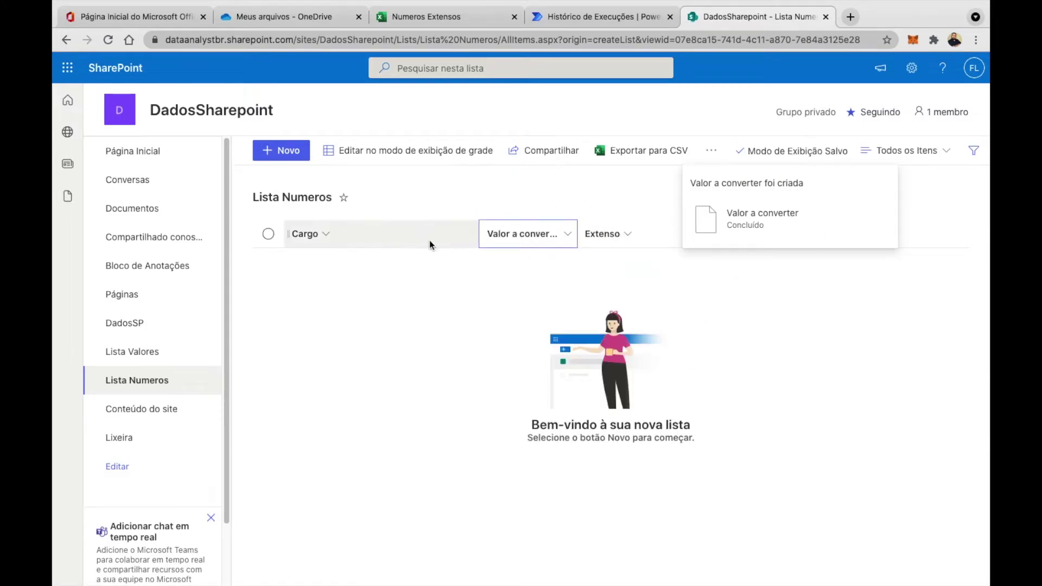
Widen the 'Valor a converter' column so its full header name is visible
left_click(325, 238)
mouse_move(356, 330)
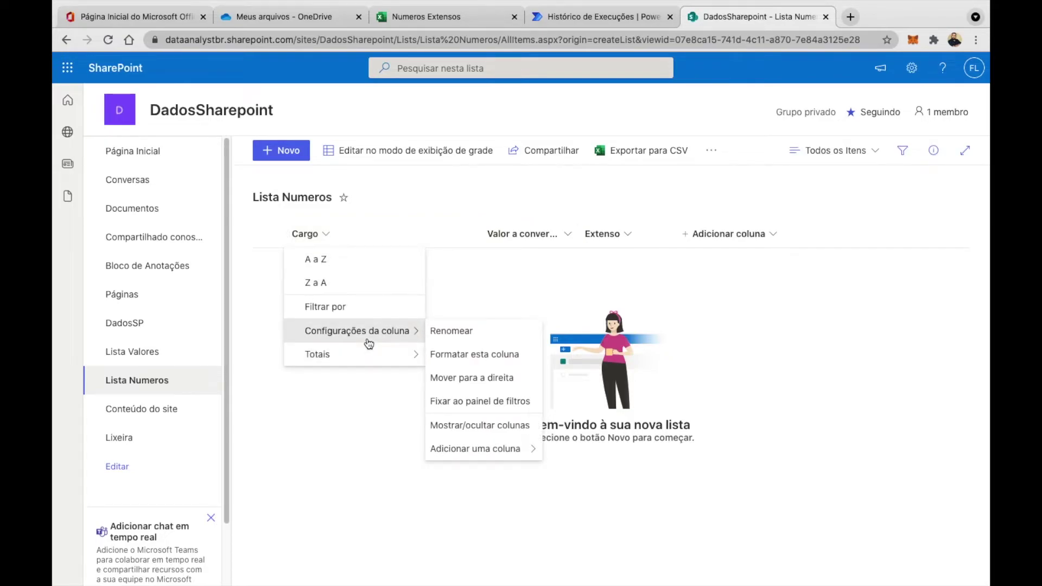
left_click(536, 265)
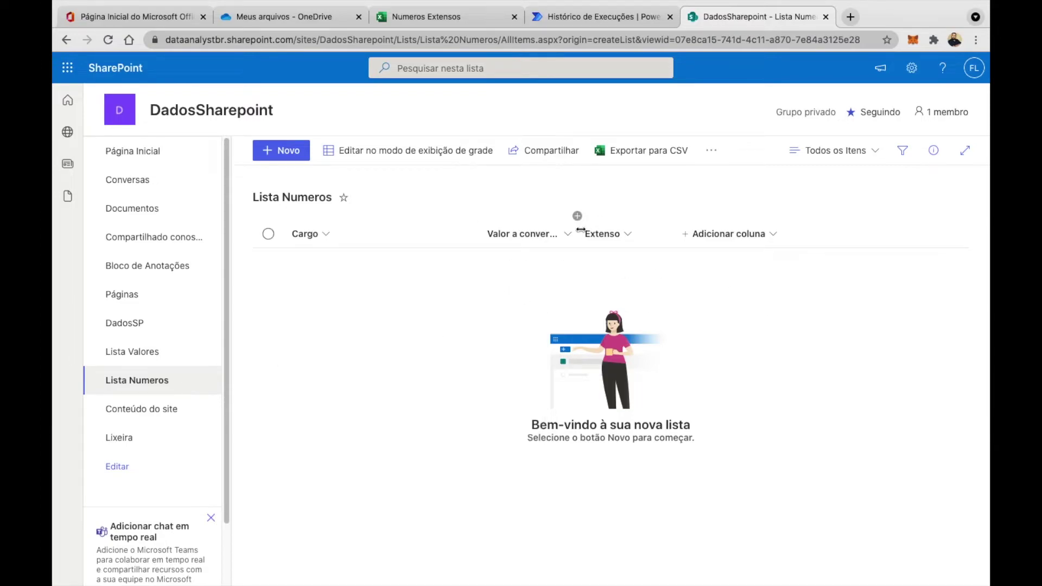
left_click_drag(478, 231, 567, 234)
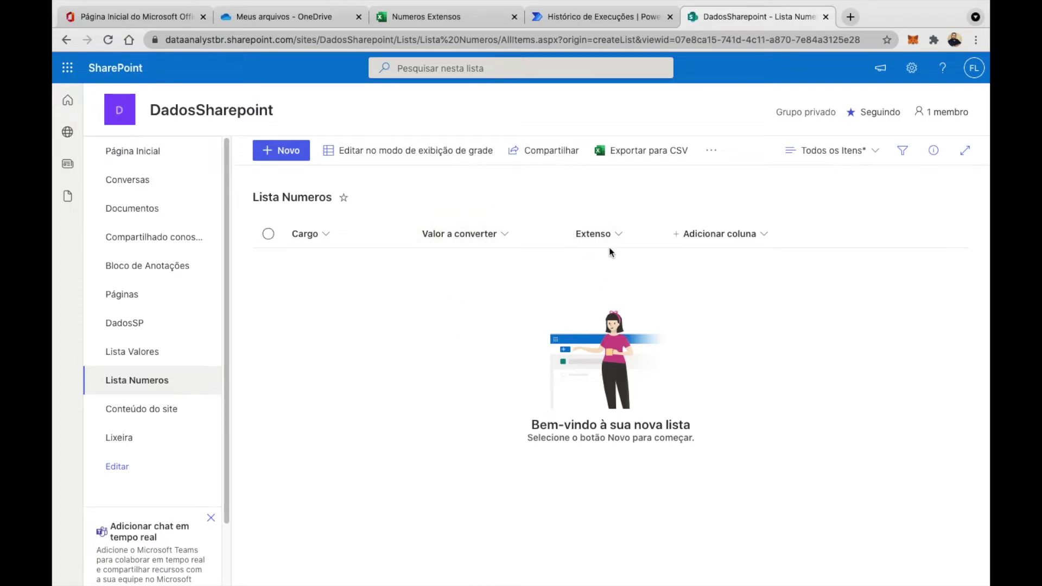
left_click(598, 22)
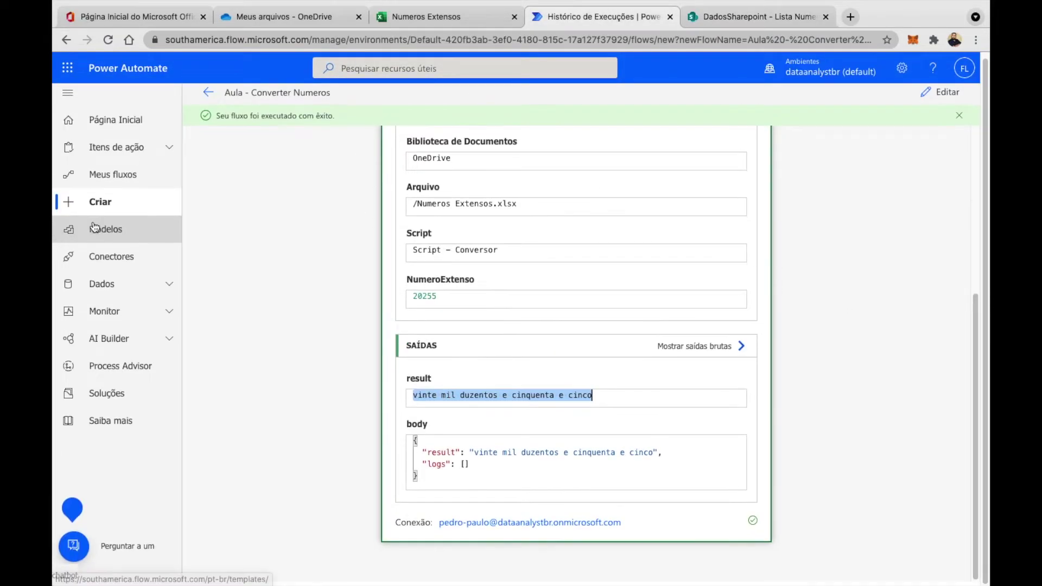
Open the flow in edit mode and delete the manual trigger
scroll(977, 242, "up", 5)
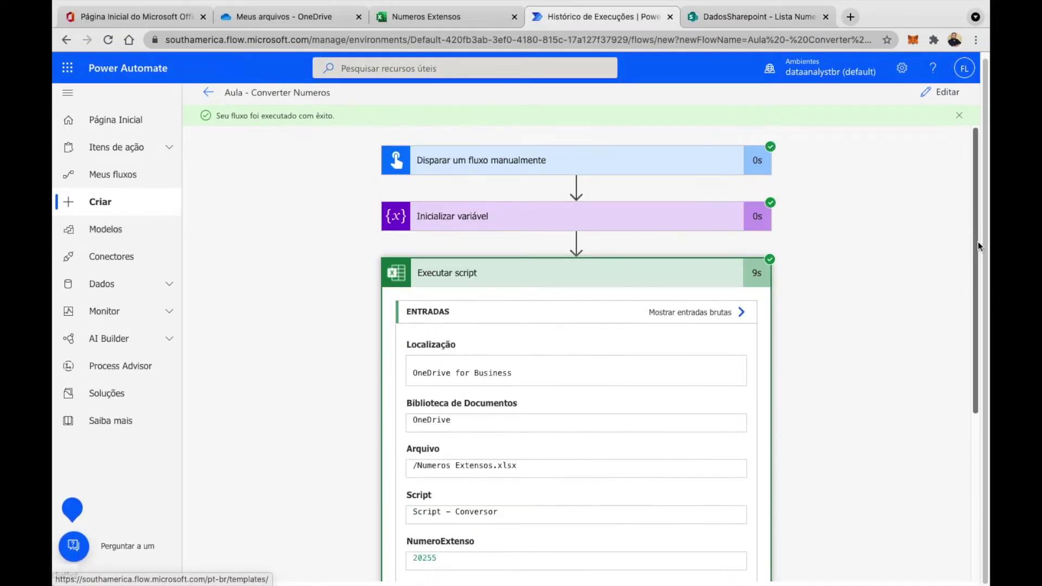
left_click(943, 91)
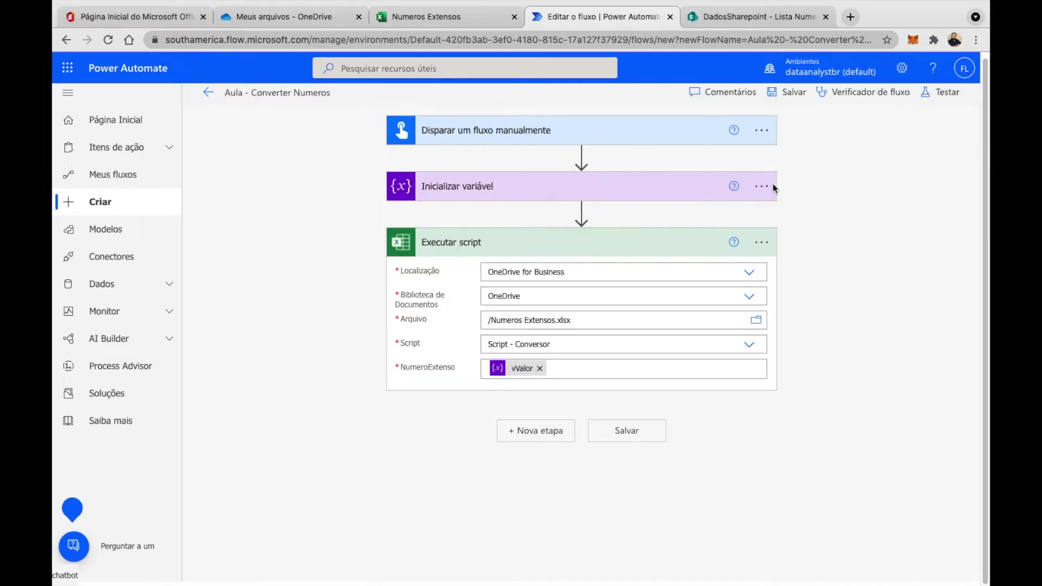
left_click(760, 133)
left_click(595, 317)
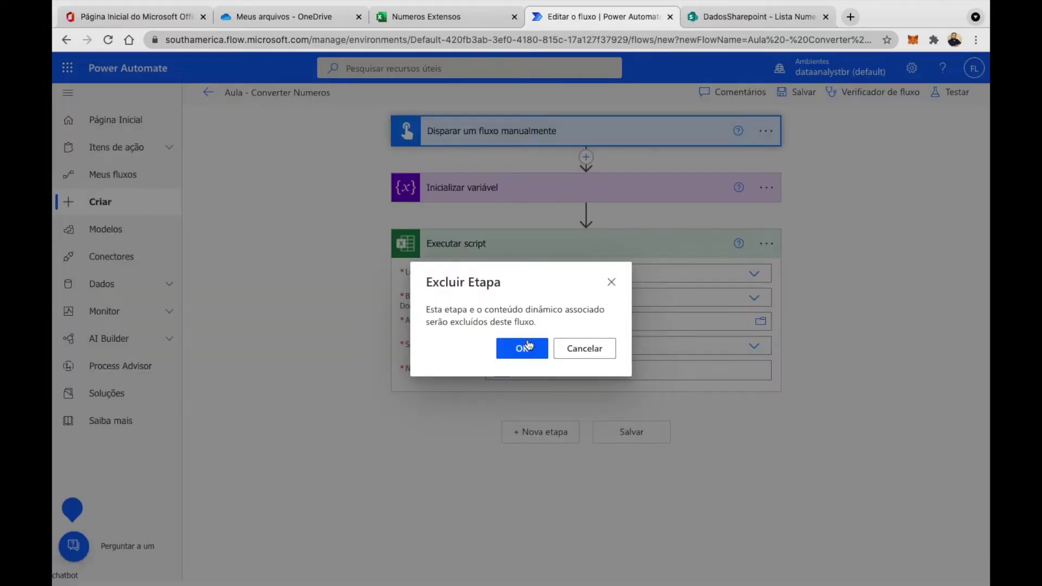
left_click(524, 347)
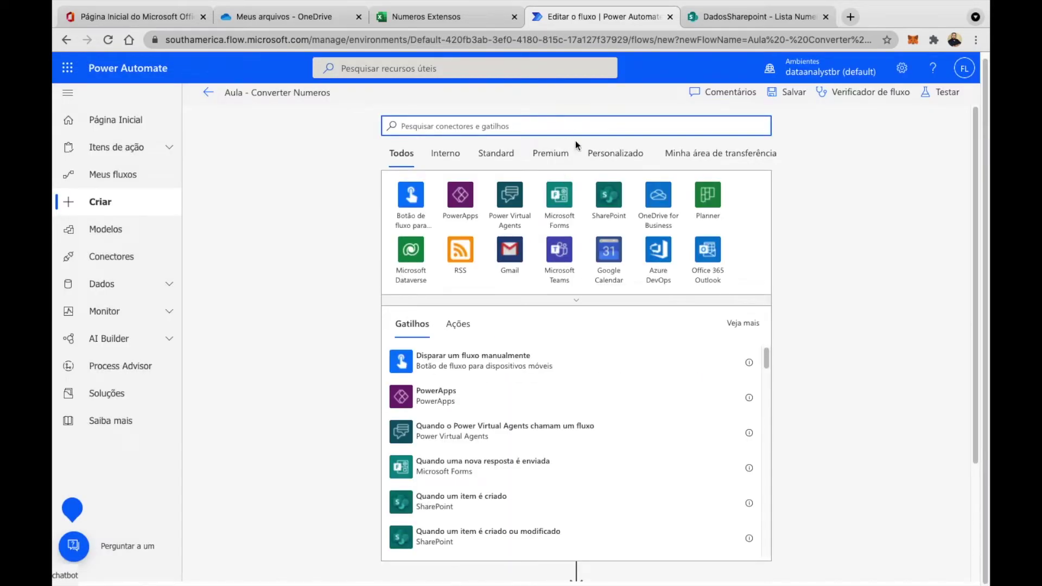
Add the SharePoint 'Quando um item é criado' trigger on DadosSharepoint, list Lista Numeros
left_click(608, 195)
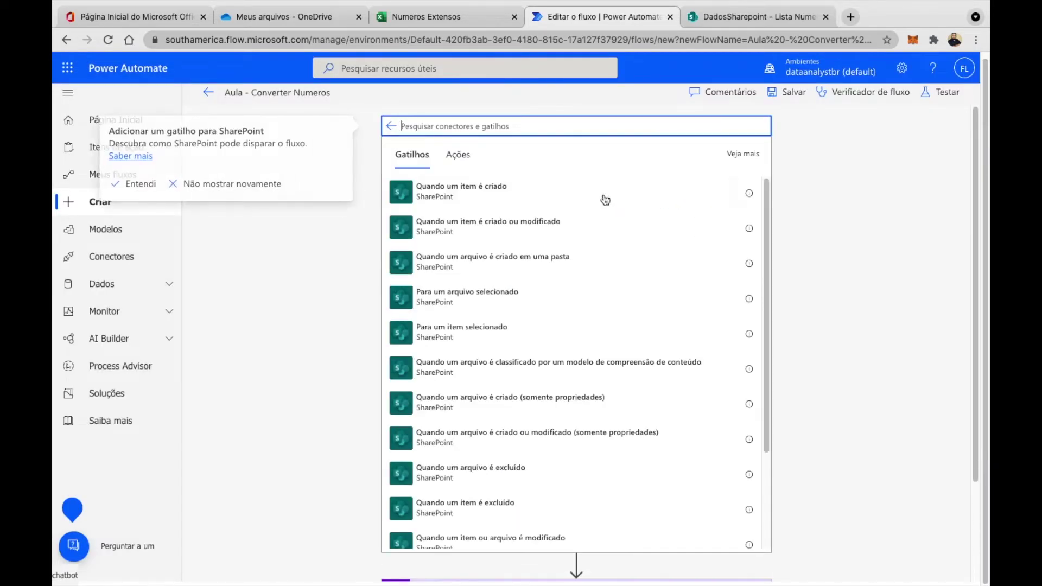
left_click(476, 197)
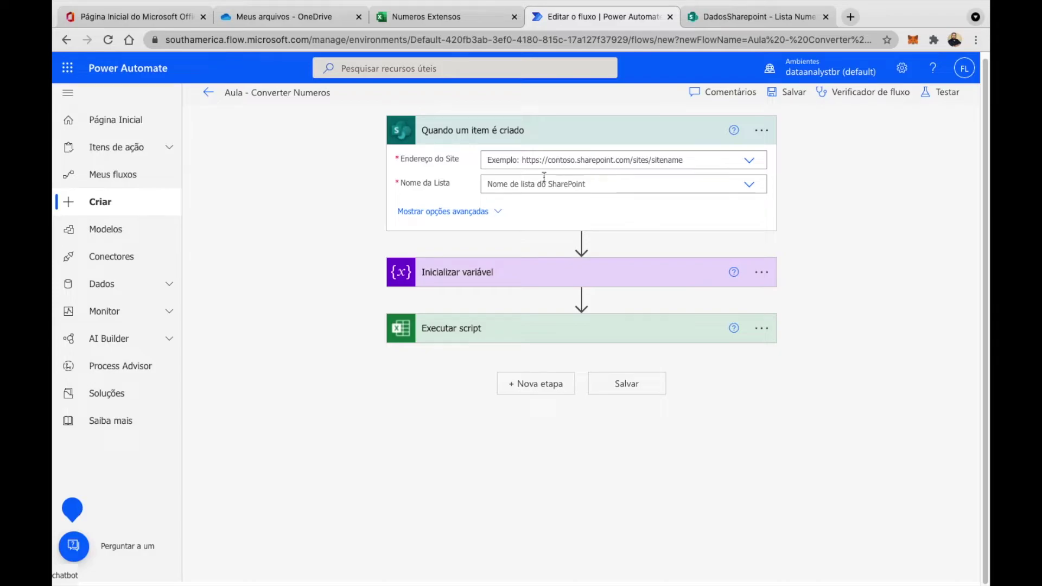
left_click(748, 161)
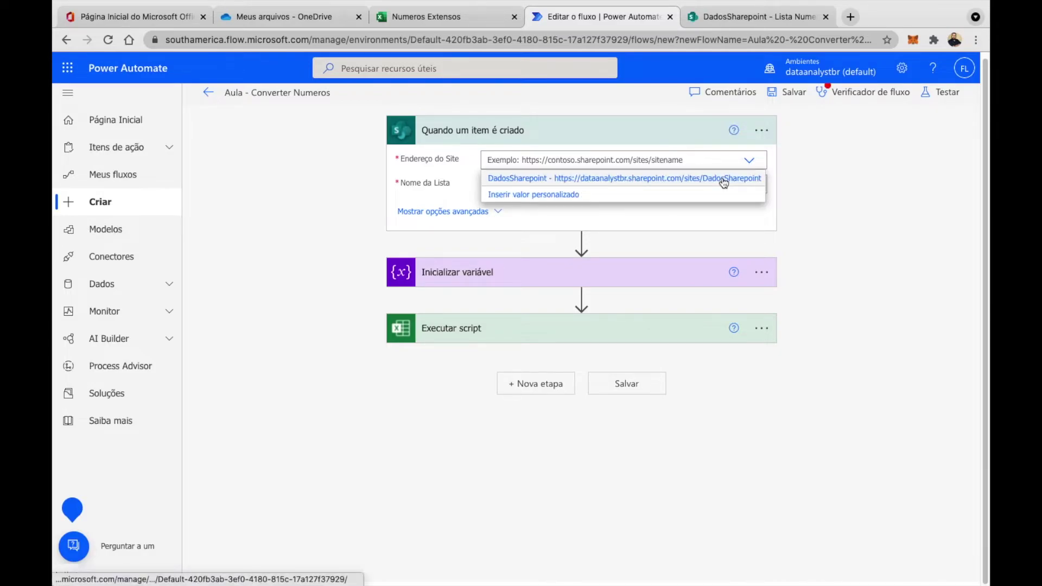
left_click(724, 179)
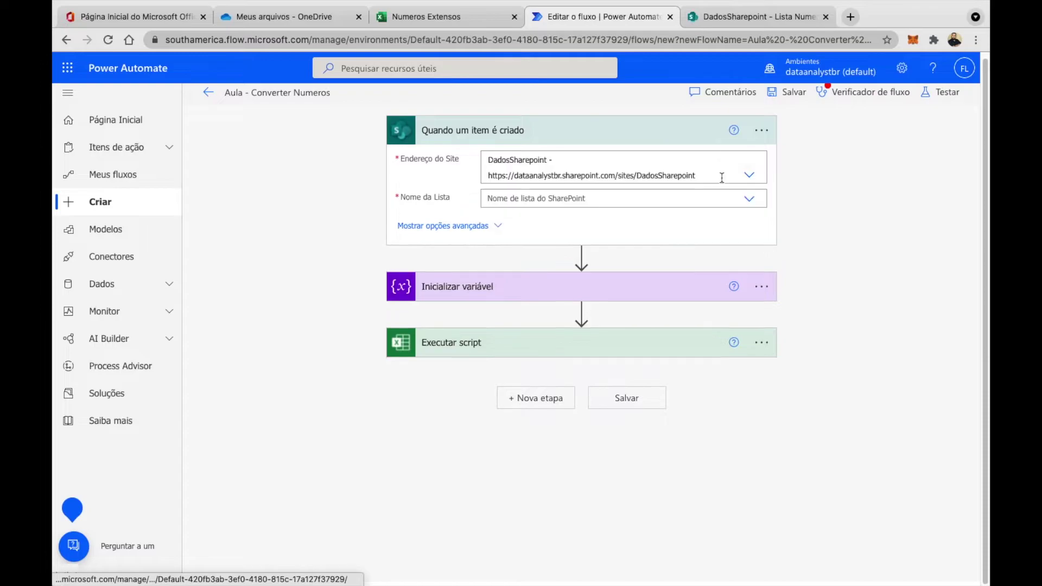
left_click(748, 200)
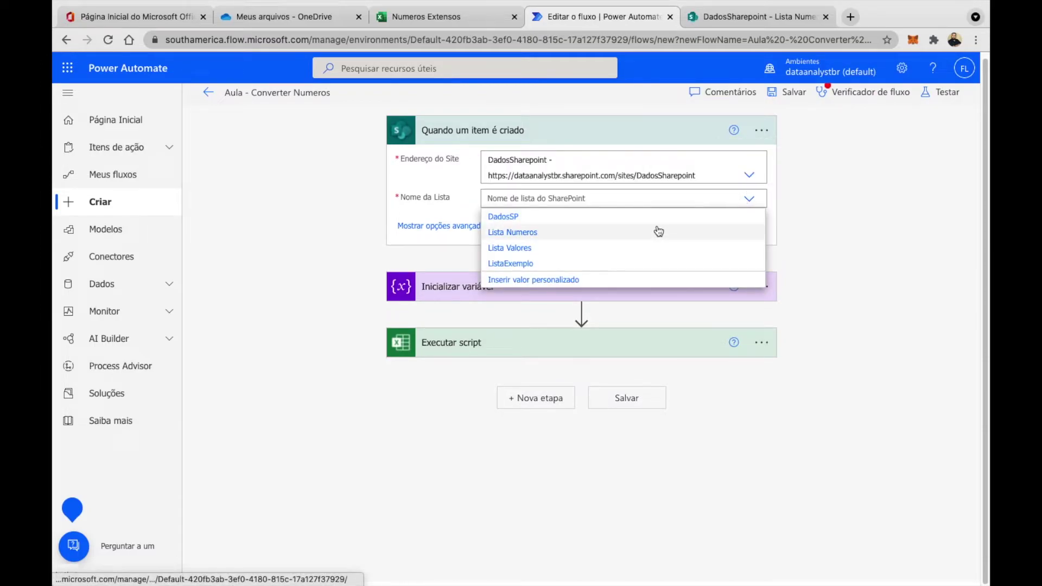
left_click(748, 18)
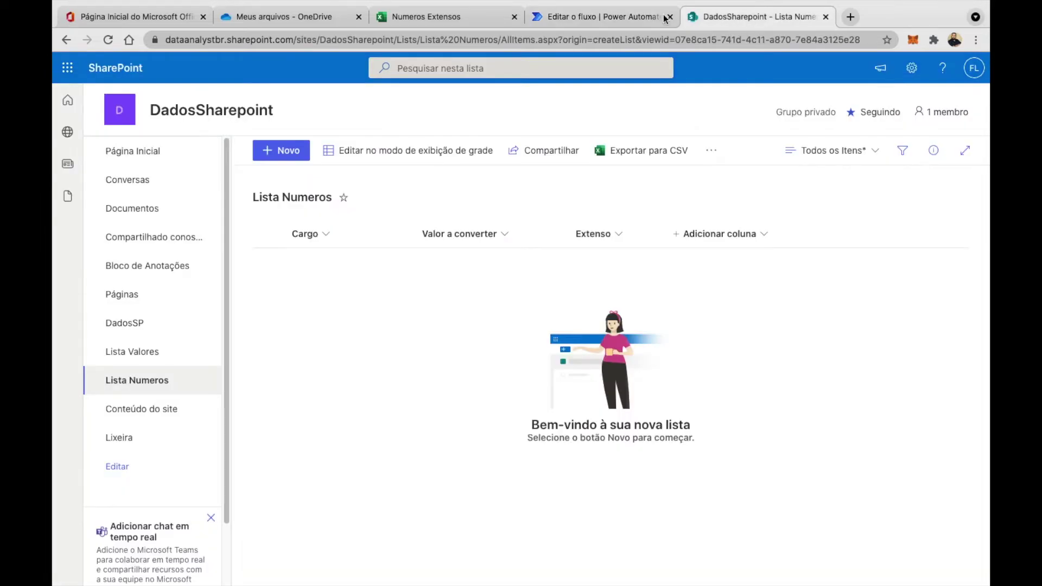
left_click(618, 20)
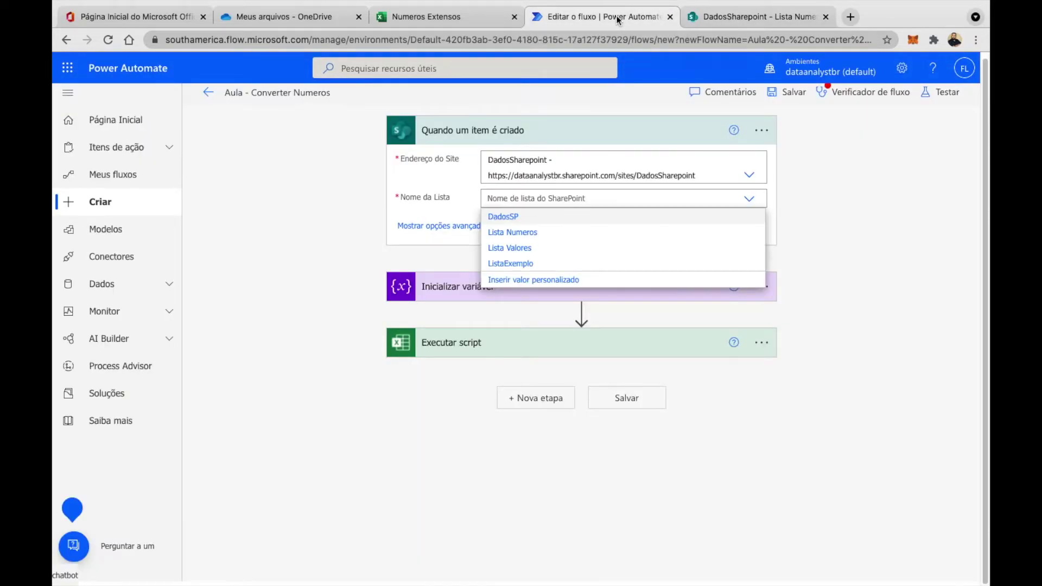
left_click(537, 233)
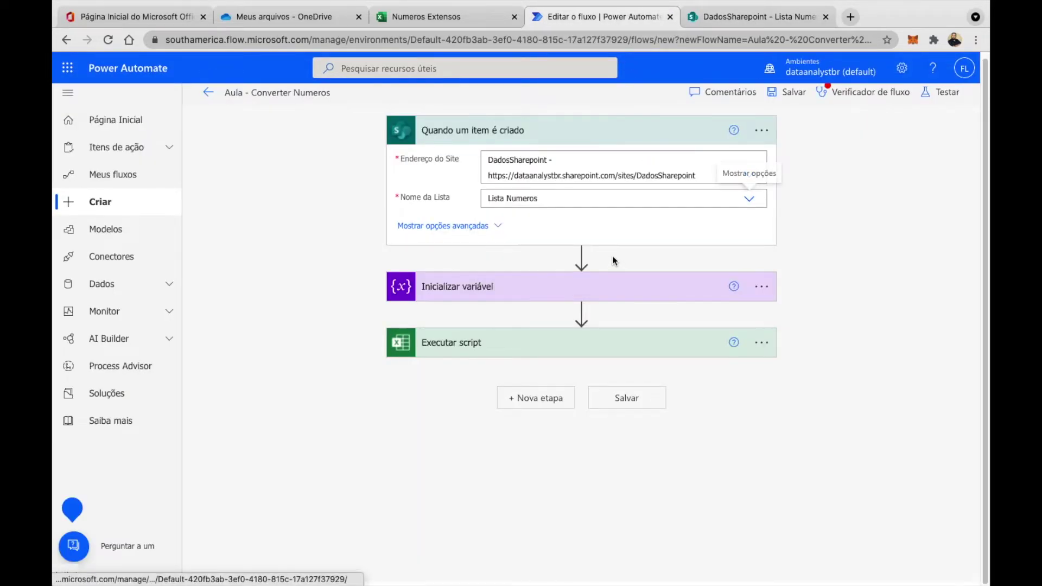
Add a SharePoint 'Obter item' action after the trigger
left_click(581, 256)
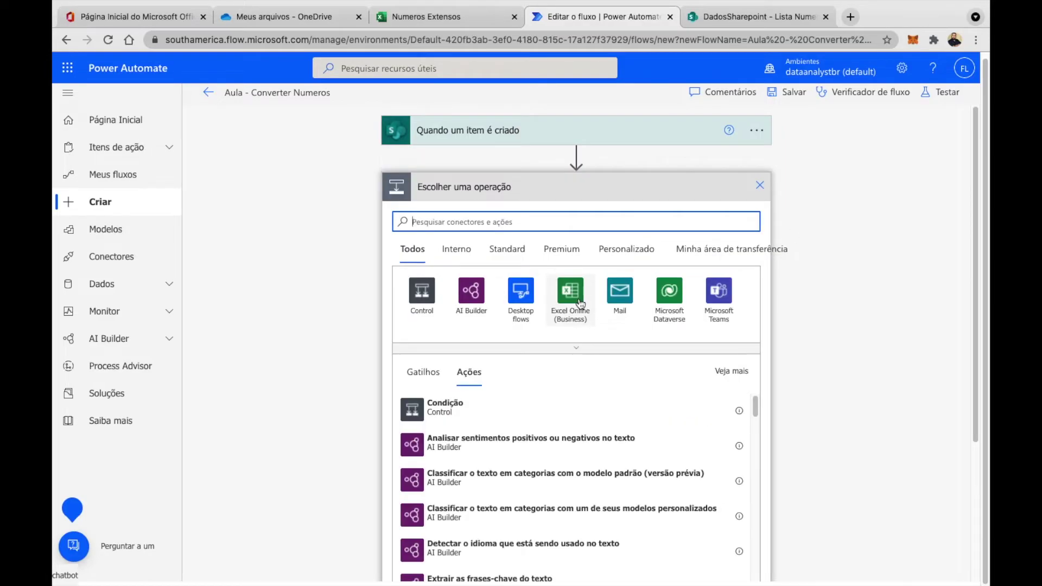
type("share")
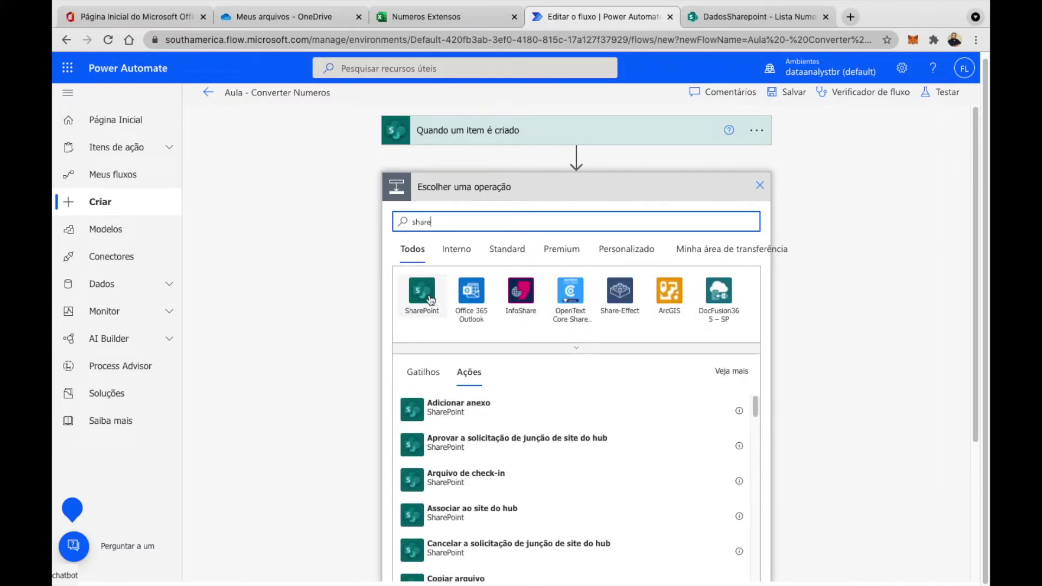
left_click(421, 292)
type("ite")
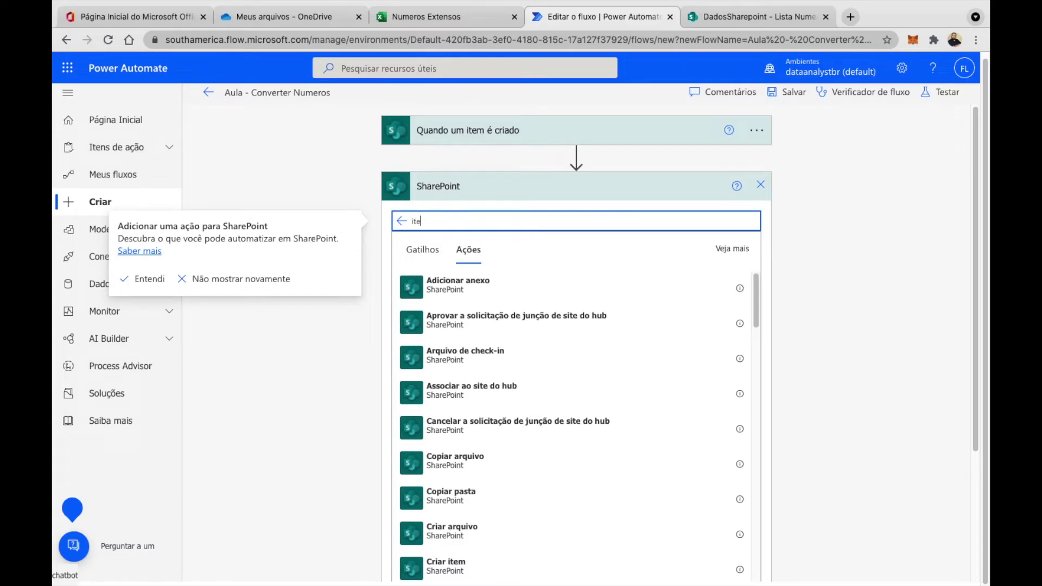
type("m")
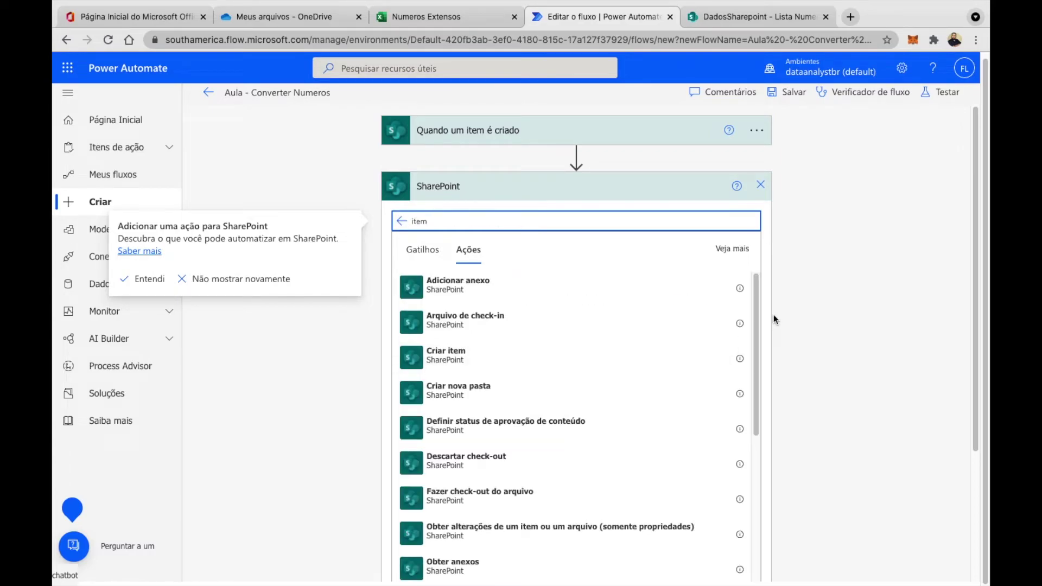
scroll(661, 398, "down", 5)
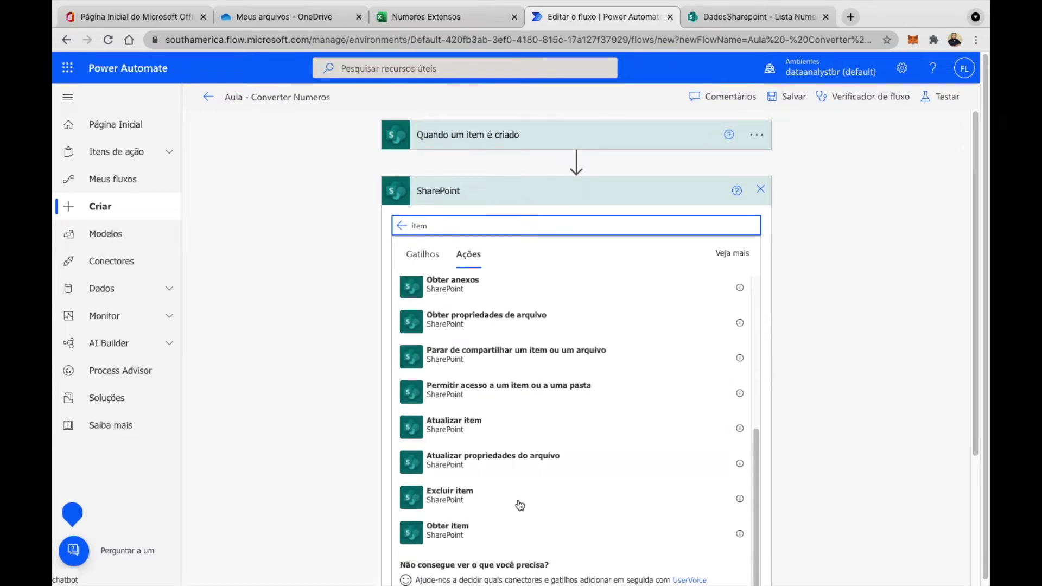
left_click(518, 529)
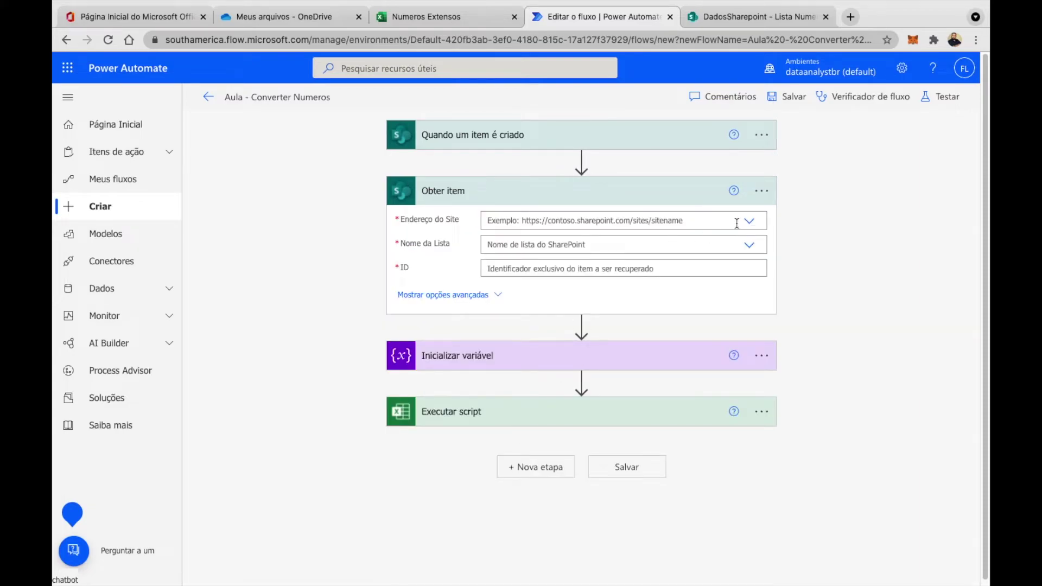
Point Obter item at DadosSharepoint's Lista Numeros with the trigger's ID, and show advanced options
left_click(749, 221)
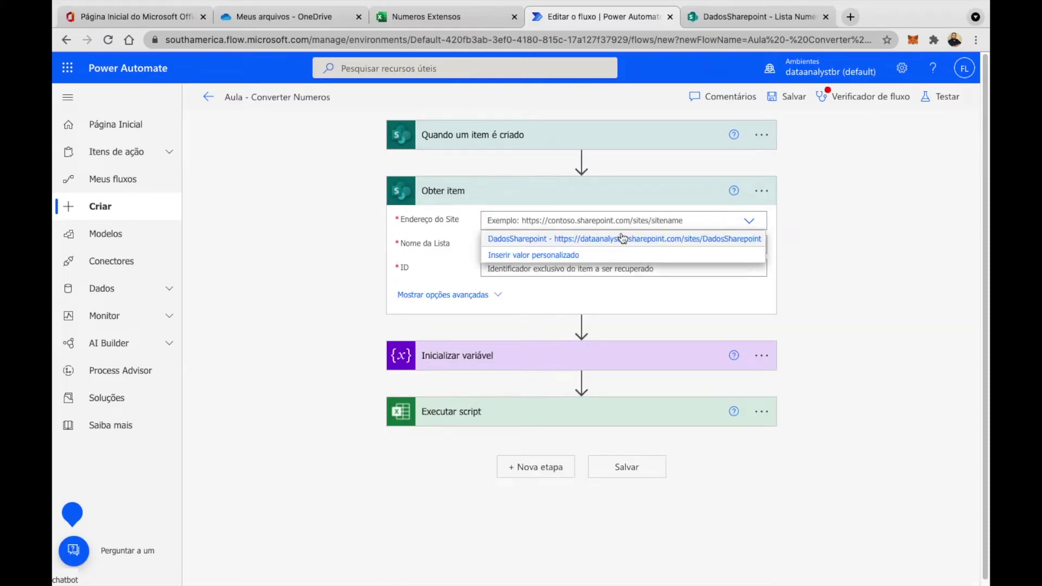
left_click(624, 239)
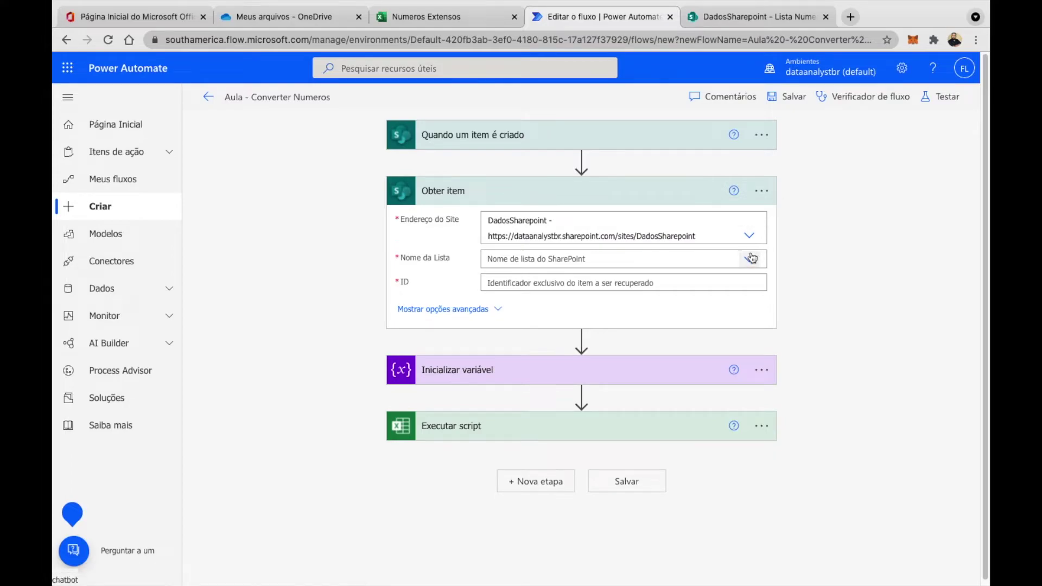
left_click(751, 258)
left_click(614, 294)
left_click(593, 284)
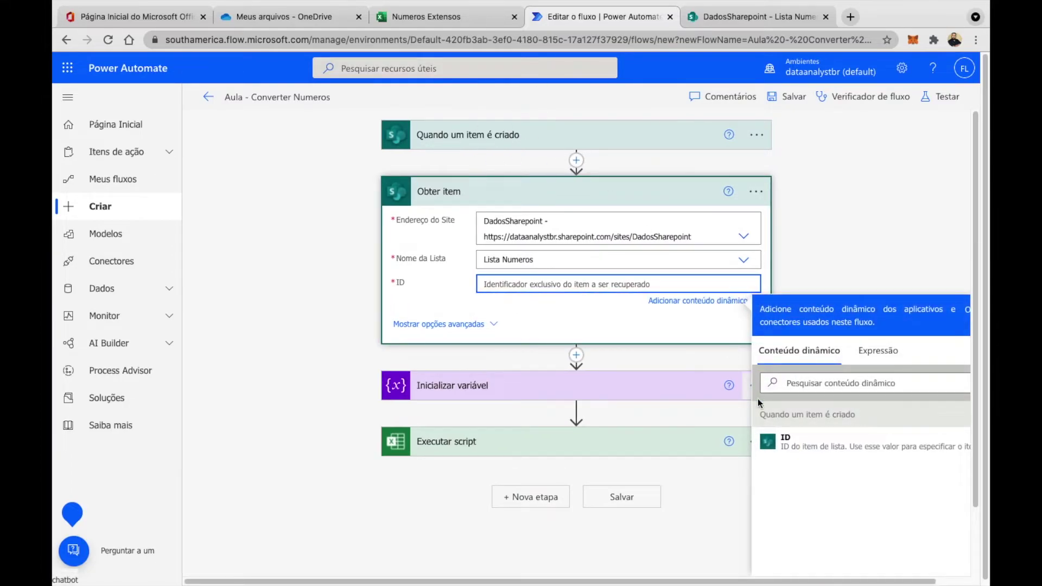
left_click(785, 441)
left_click(504, 208)
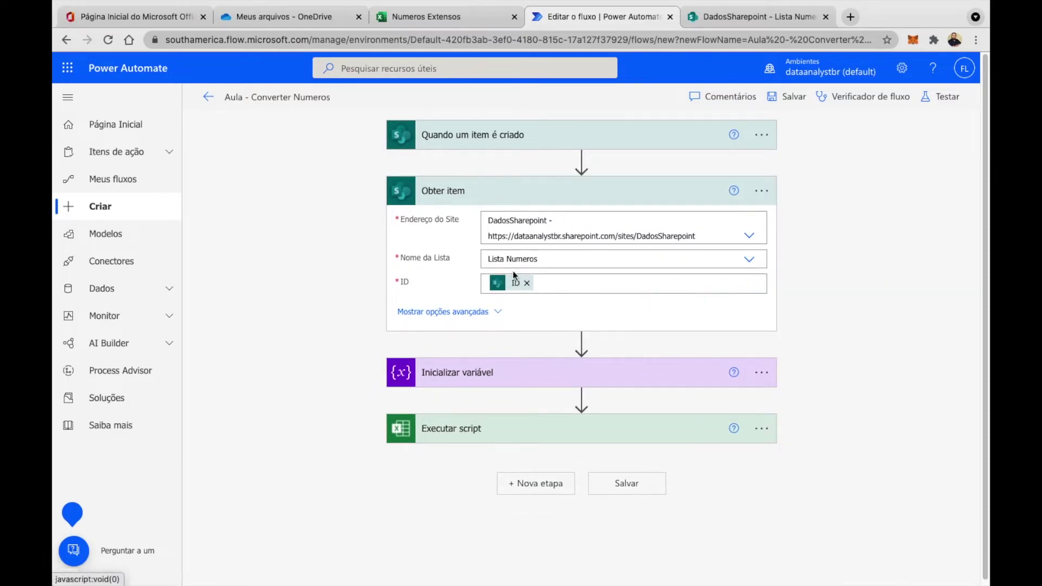
left_click(499, 312)
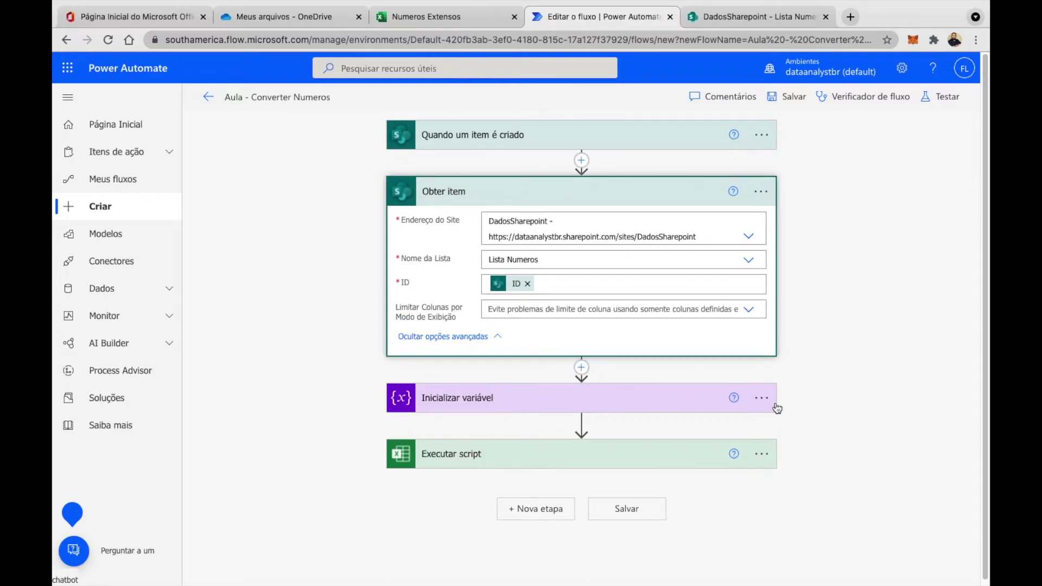
left_click(671, 402)
Clear the fixed 20255 from vValor's initial value and check the Lista Numeros columns
left_click(526, 471)
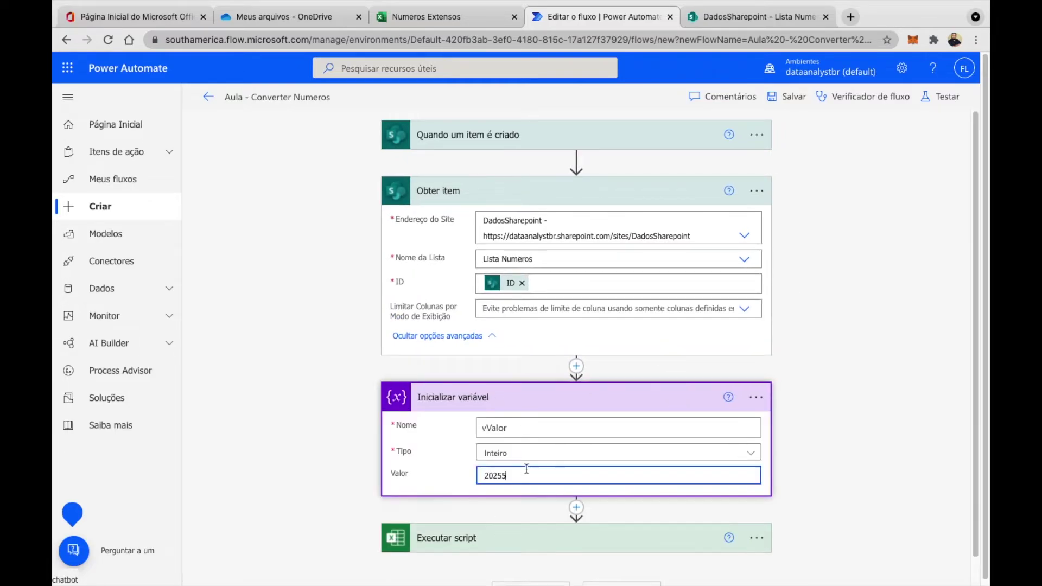
key("BackSpace")
key("BackSpace")
key("BackSpace")
key("BackSpace")
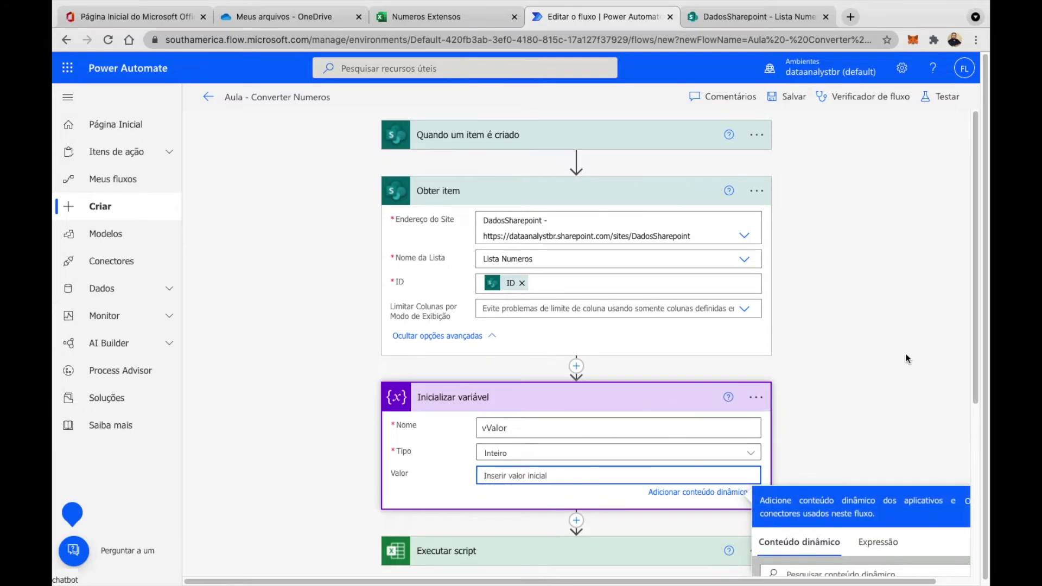
scroll(900, 349, "down", 5)
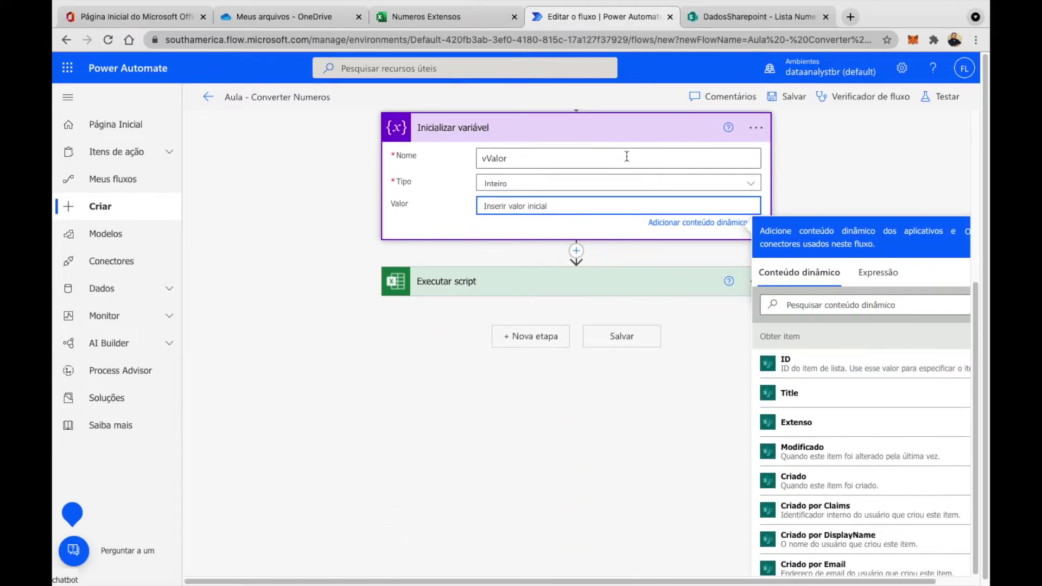
scroll(591, 216, "up", 3)
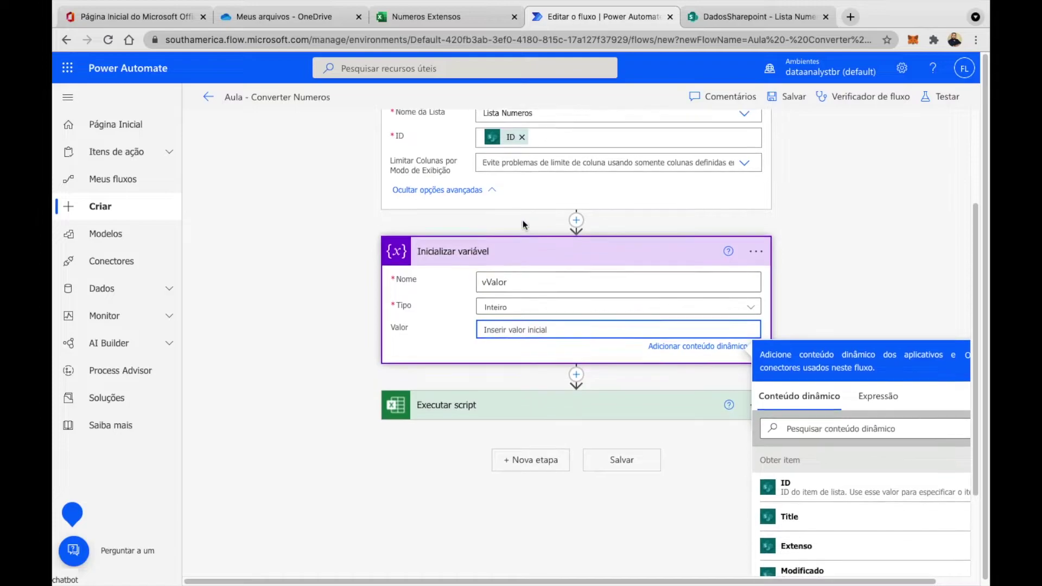
scroll(583, 217, "up", 2)
scroll(846, 325, "down", 4)
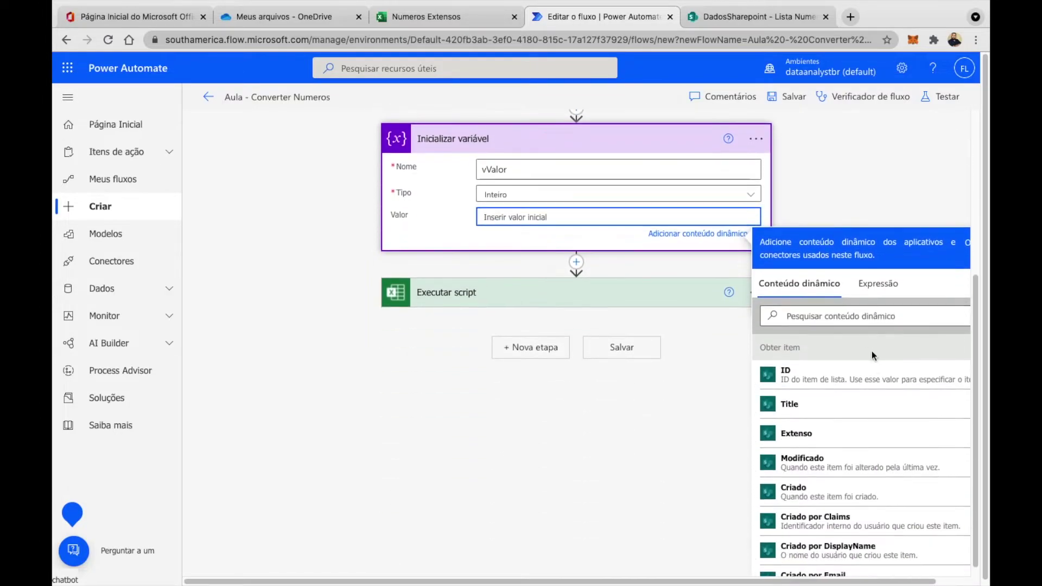
scroll(868, 391, "down", 1)
scroll(873, 408, "down", 1)
scroll(871, 408, "down", 1)
scroll(869, 409, "down", 1)
scroll(870, 409, "down", 2)
left_click(759, 20)
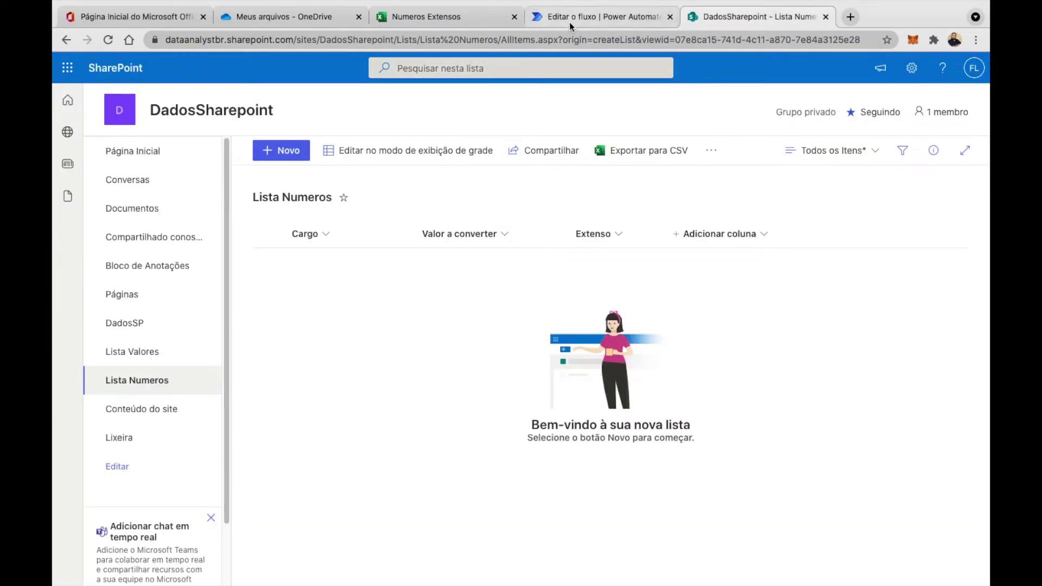
left_click(597, 17)
Set vValor's initial value to the 'Valor a converter' dynamic content and review Executar script
scroll(815, 405, "down", 1)
scroll(846, 434, "down", 5)
scroll(857, 448, "down", 2)
scroll(860, 452, "down", 1)
scroll(830, 461, "down", 3)
scroll(842, 478, "down", 1)
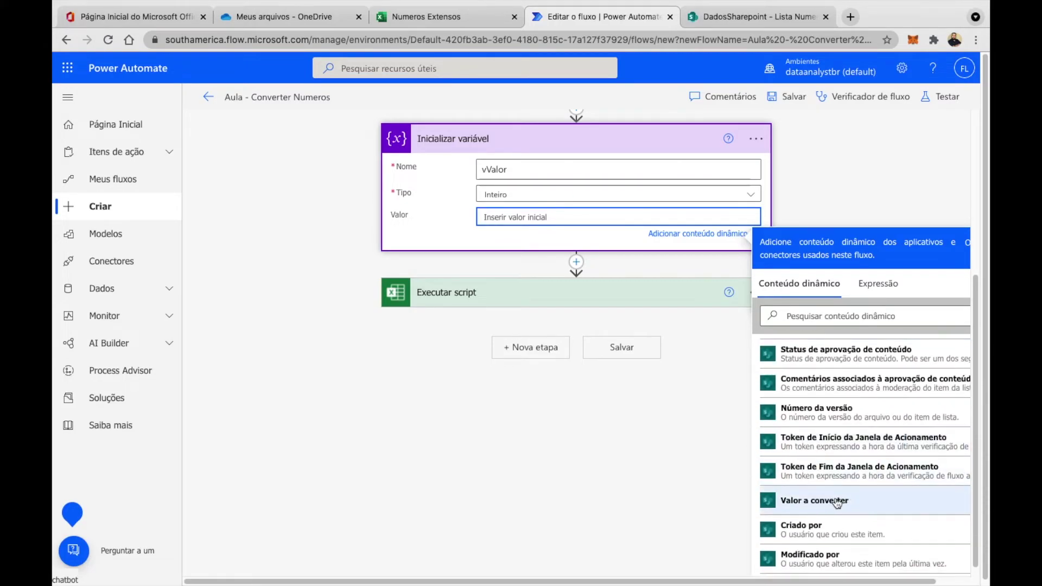
left_click(835, 503)
left_click(868, 196)
scroll(825, 195, "up", 4)
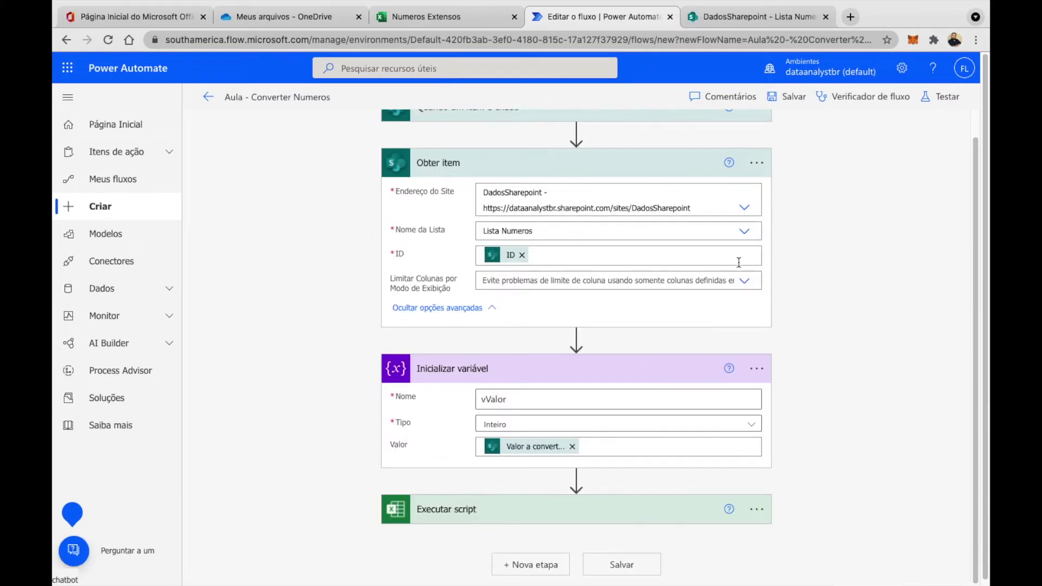
left_click(609, 514)
scroll(543, 391, "up", 1)
scroll(488, 326, "down", 2)
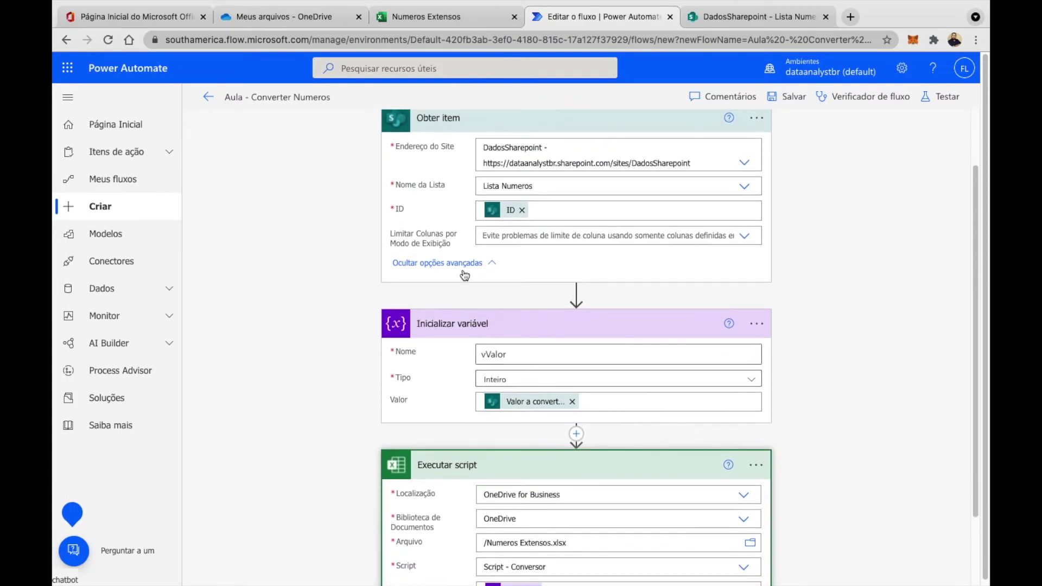
left_click(756, 326)
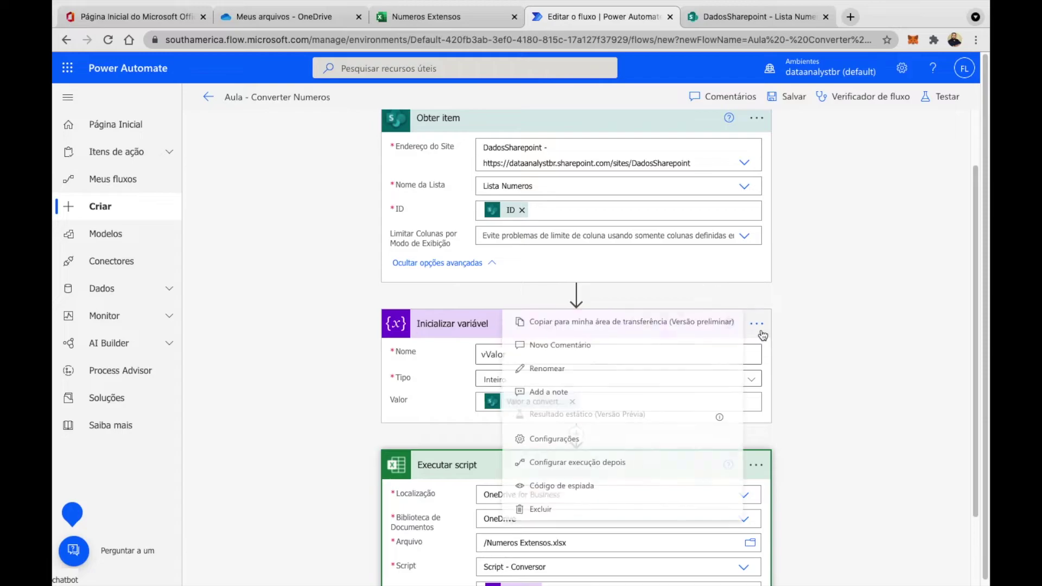
Delete the Inicializar variável step and set NumeroExtenso to the 'Valor a converter' dynamic content
left_click(588, 510)
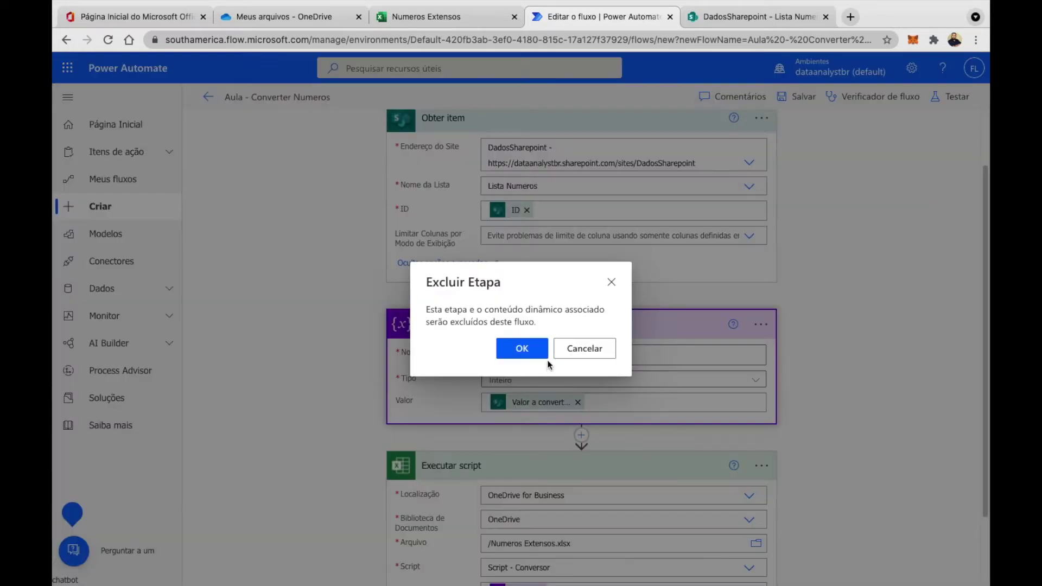
left_click(529, 349)
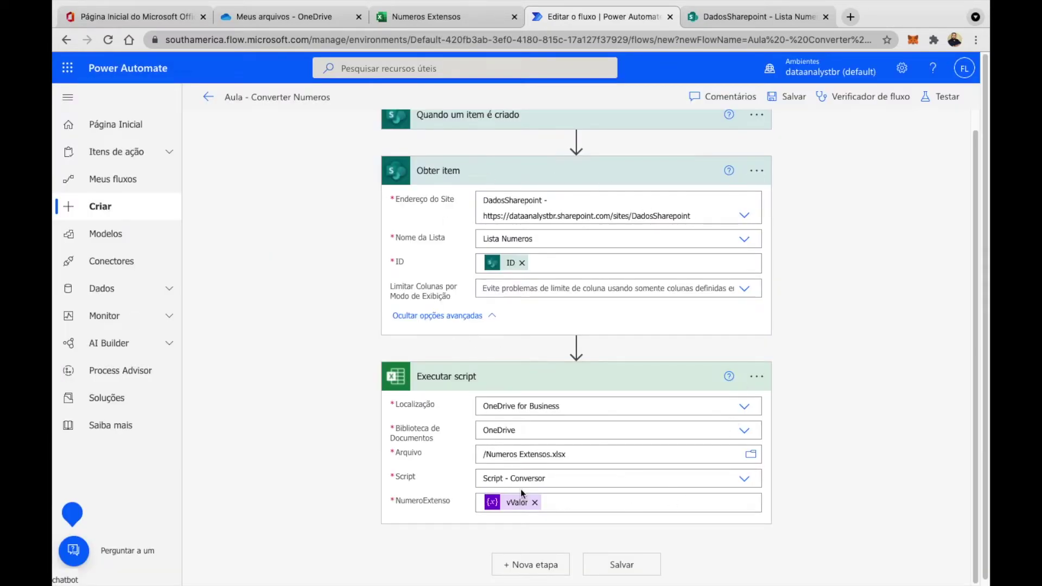
left_click(535, 504)
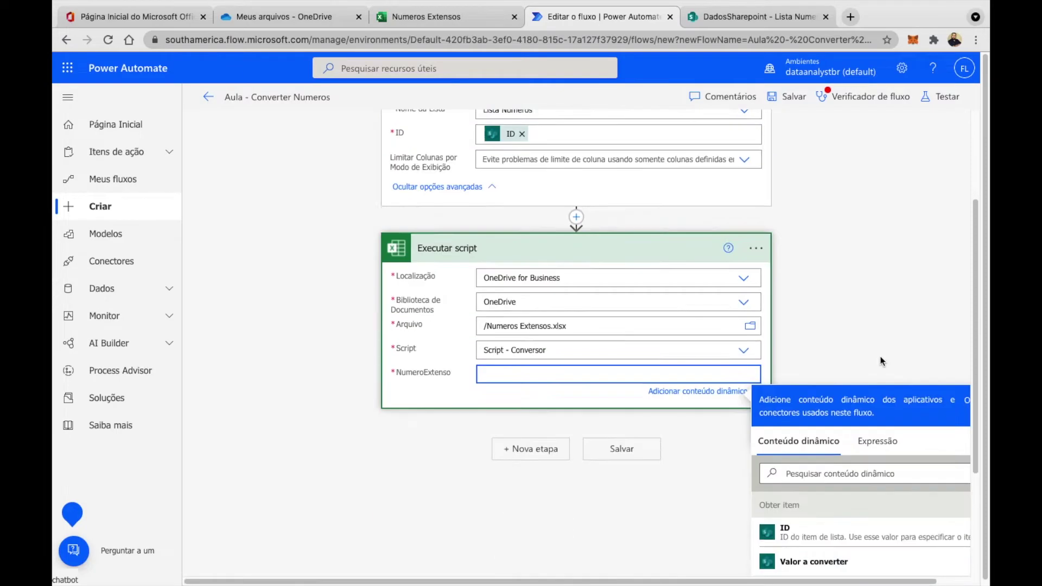
left_click(862, 432)
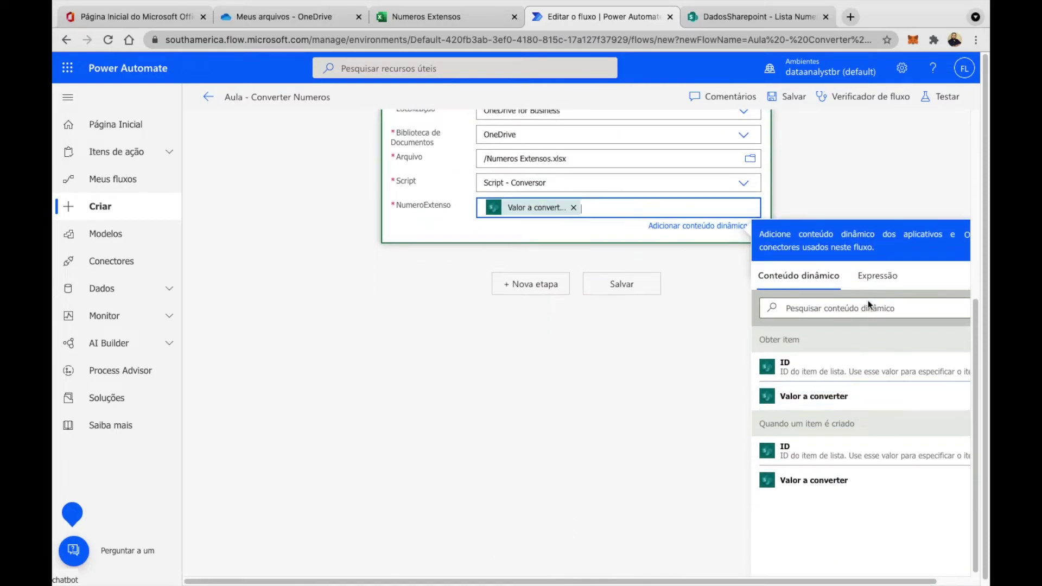
left_click(856, 178)
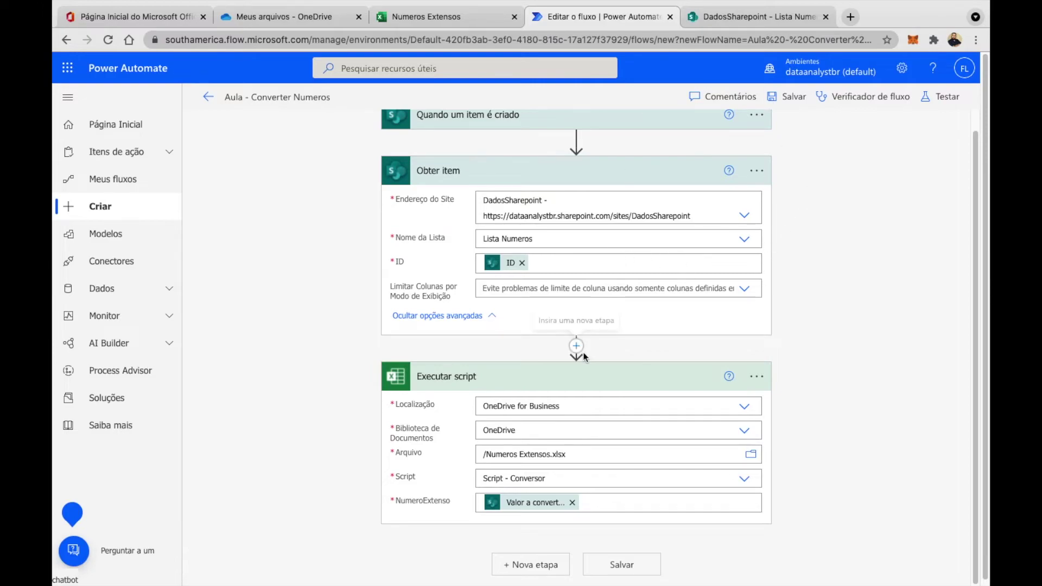
scroll(568, 341, "down", 1)
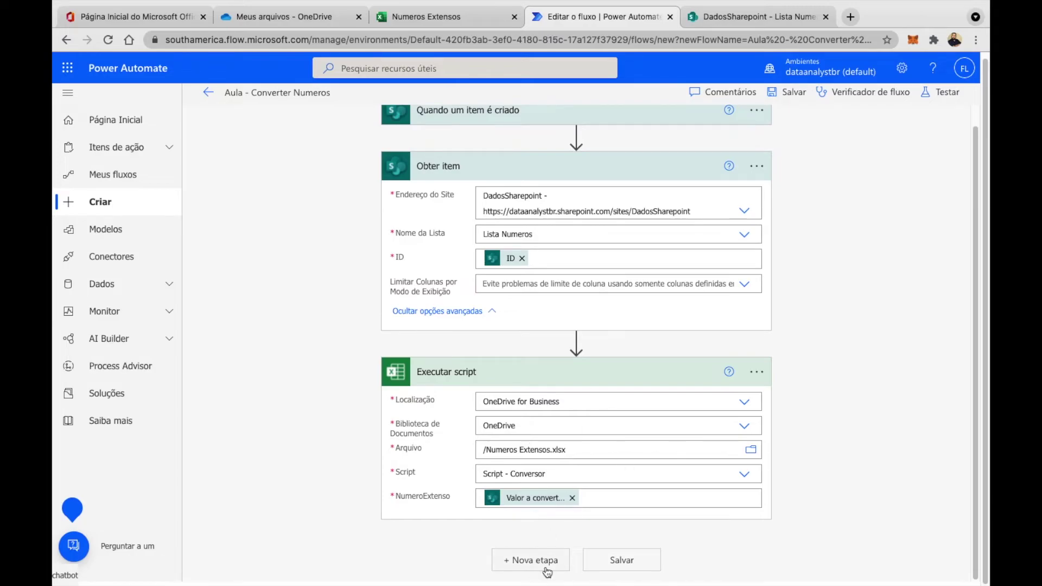
Add a SharePoint 'Atualizar item' action to the end of the flow
type("sharepo")
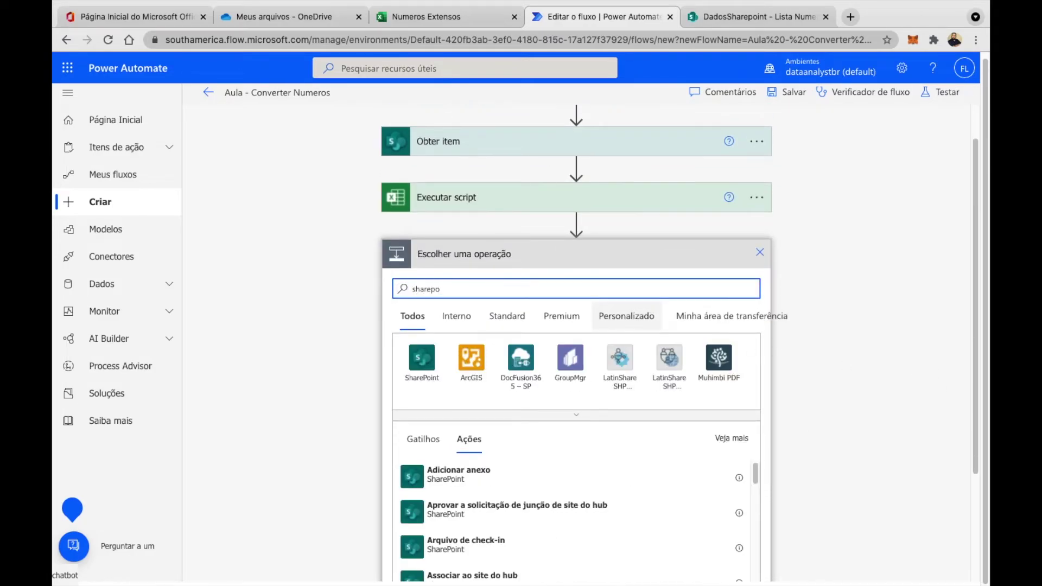
left_click(440, 357)
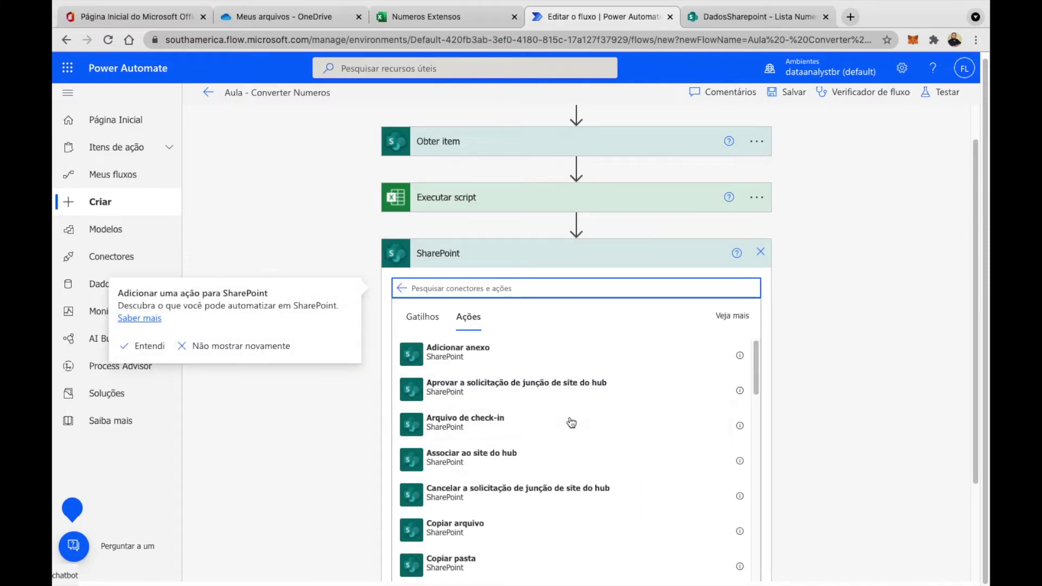
type("atualizar")
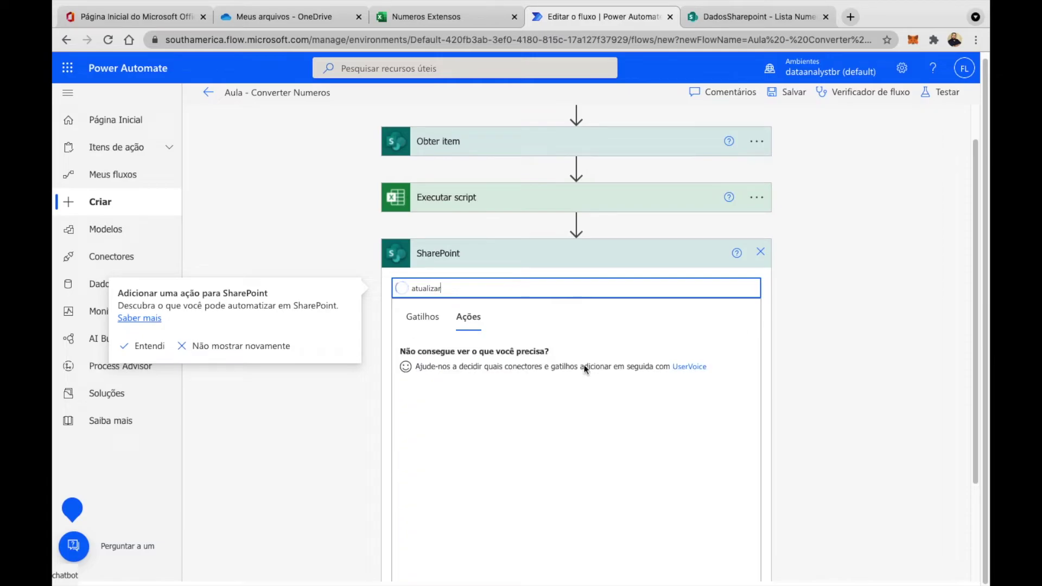
left_click(516, 391)
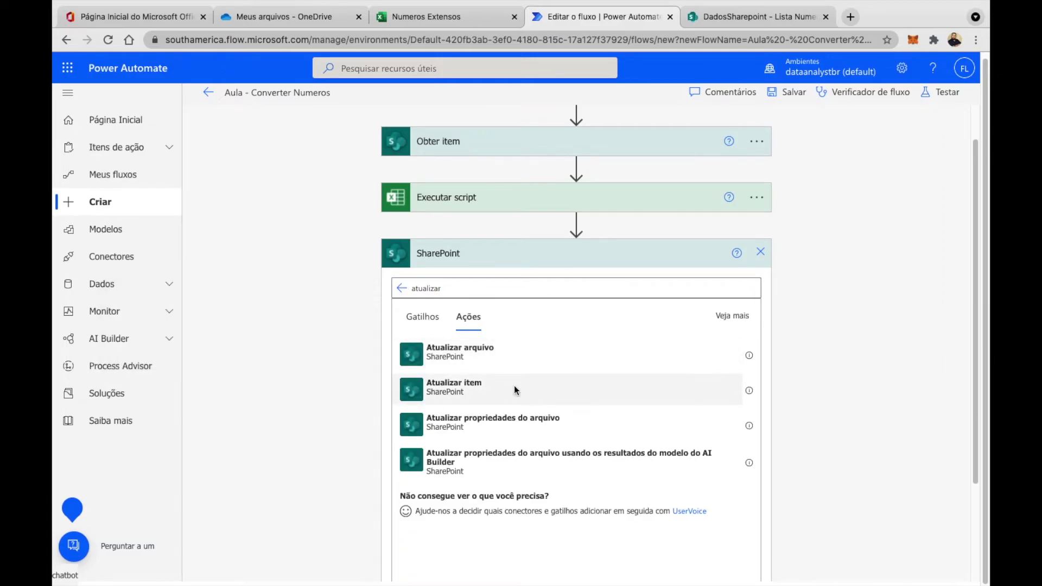
left_click(513, 390)
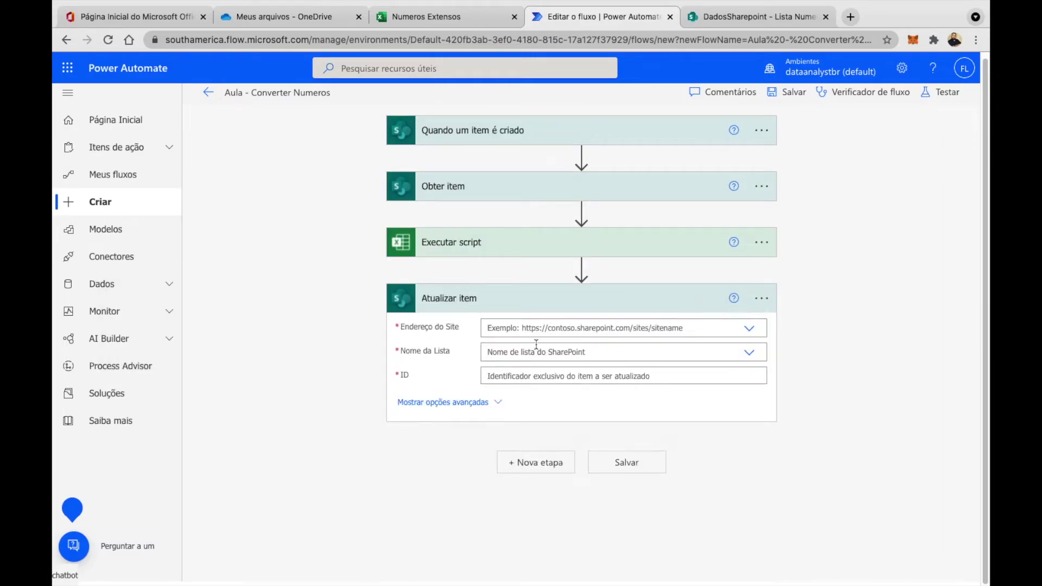
Target DadosSharepoint's Lista Numeros with the trigger's ID, keeping the item's existing Title
left_click(748, 329)
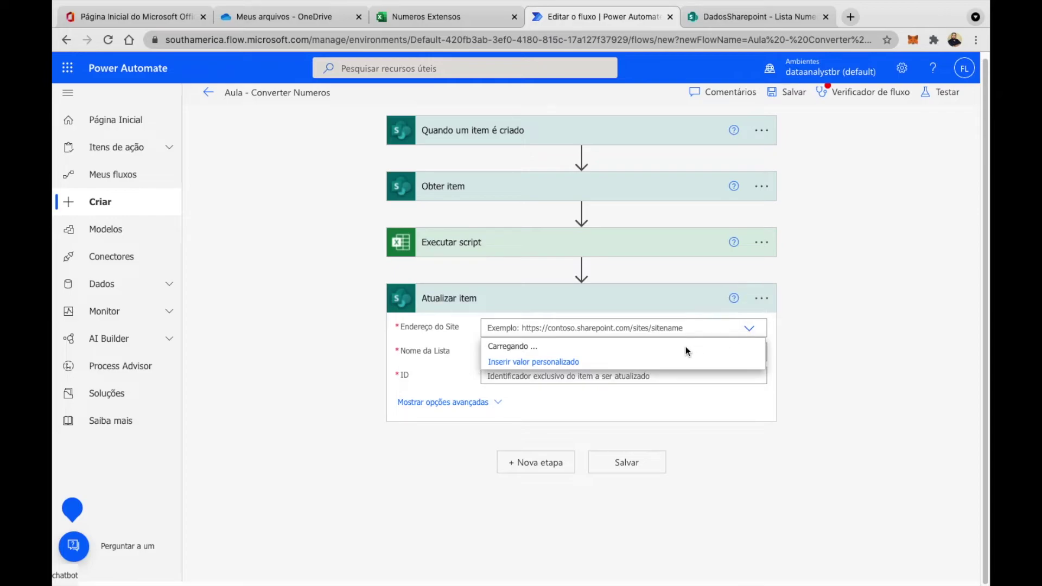
left_click(685, 348)
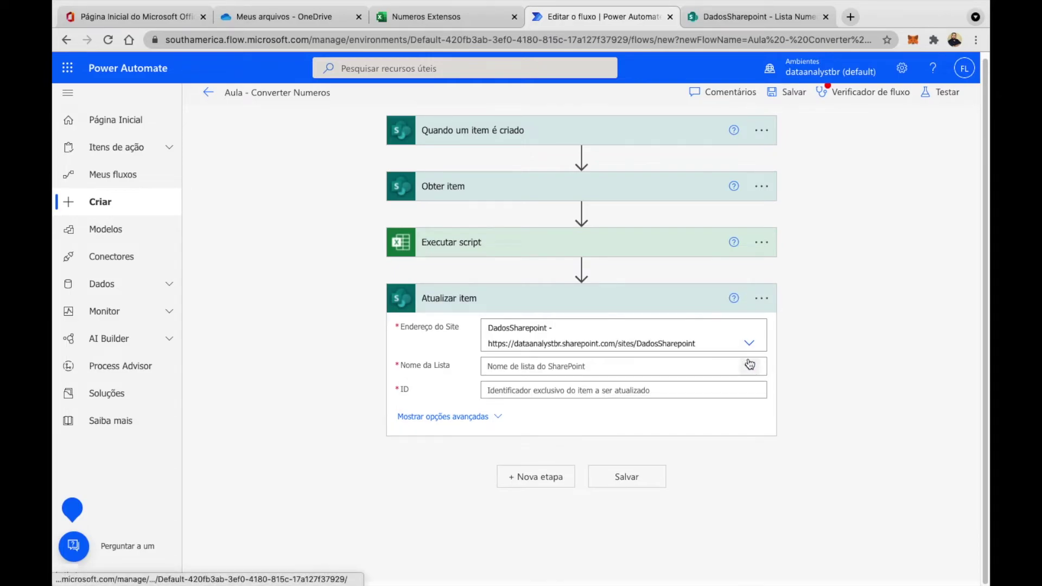
left_click(748, 365)
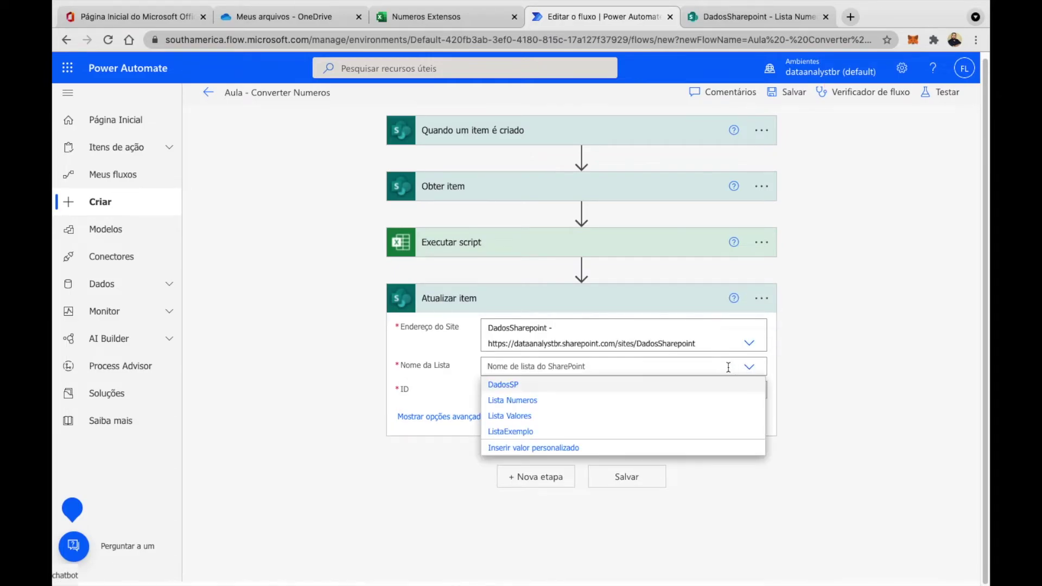
left_click(602, 402)
left_click(636, 395)
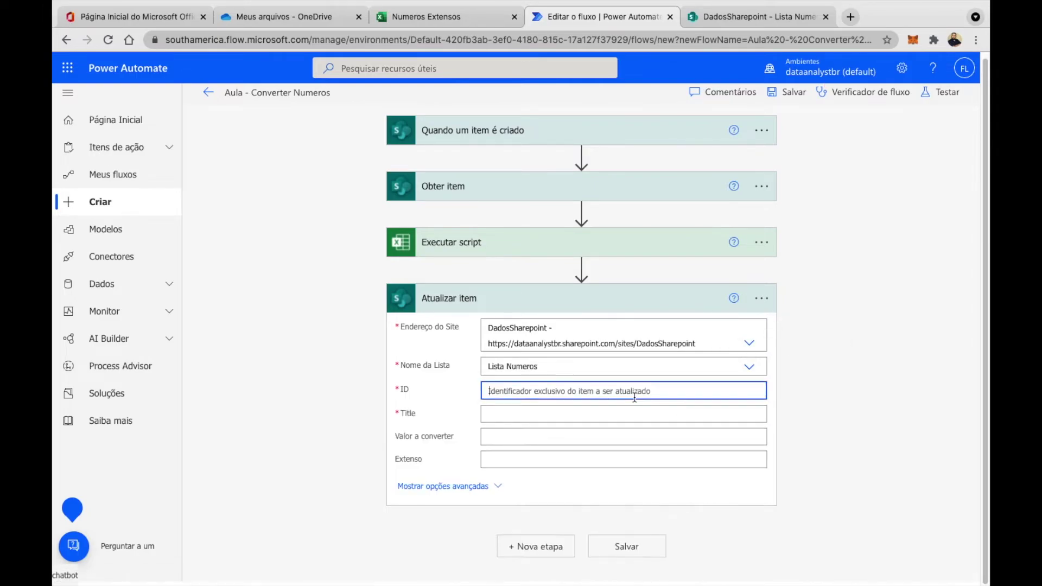
scroll(845, 333, "down", 3)
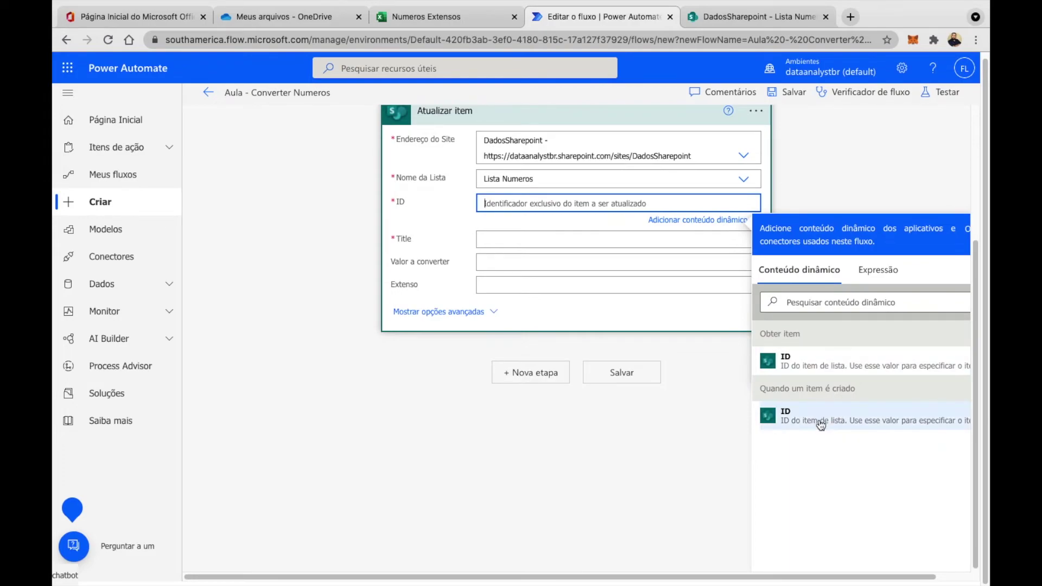
left_click(820, 421)
left_click(523, 244)
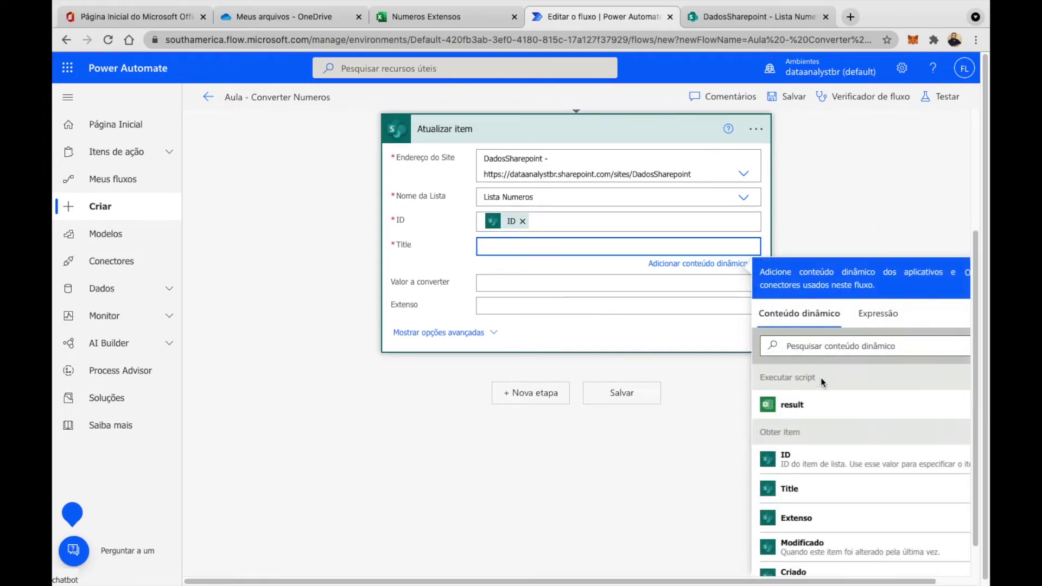
left_click(850, 498)
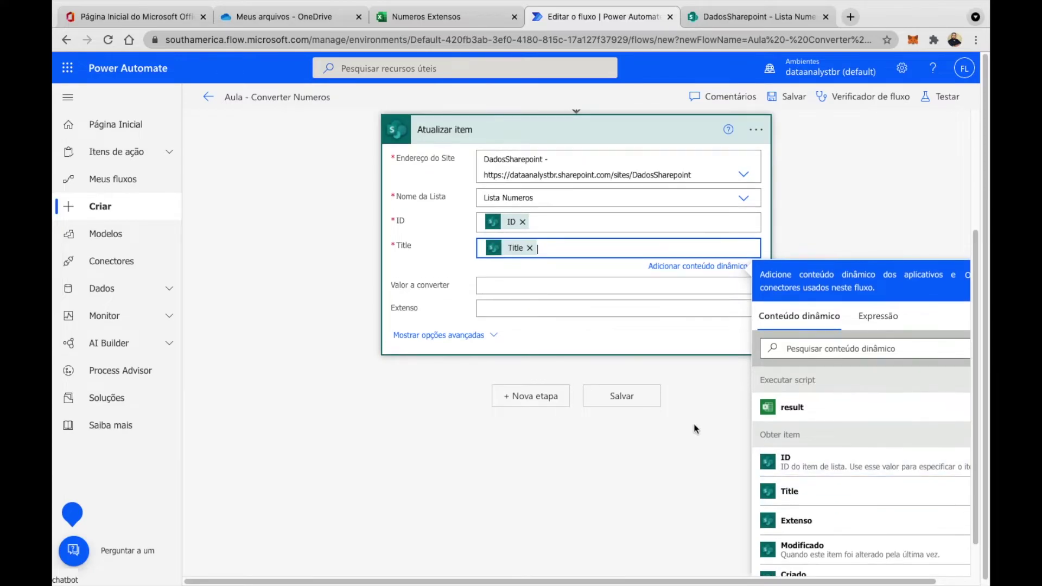
left_click(419, 285)
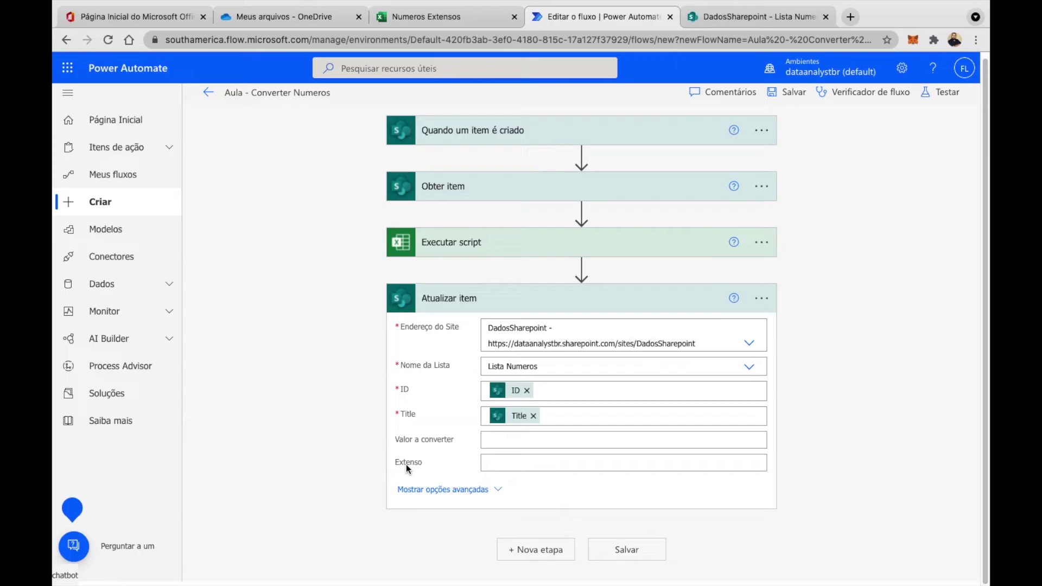
Fill Extenso with the Executar script 'result' output and save the flow
left_click(541, 463)
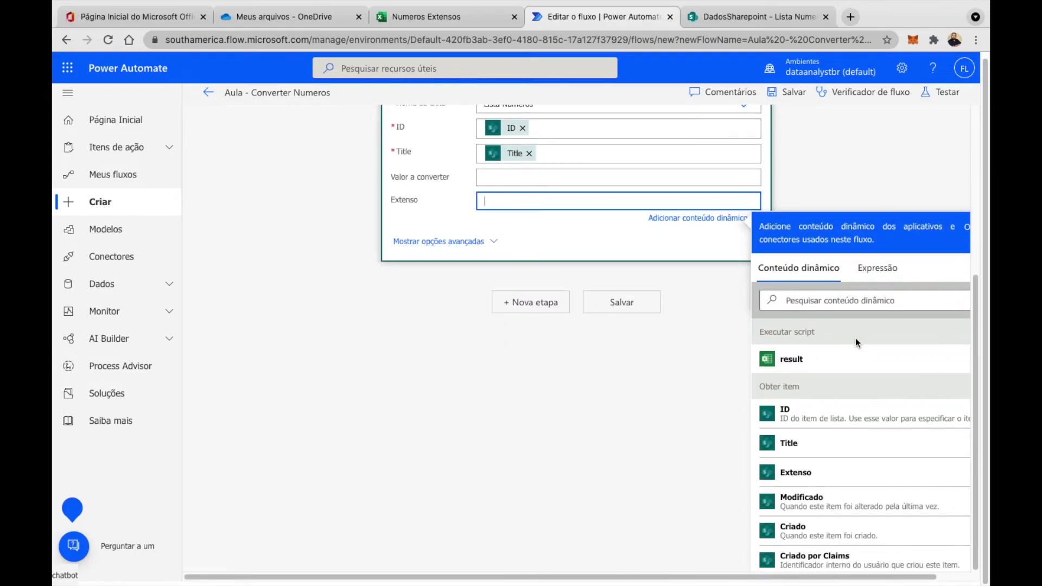
left_click(791, 359)
left_click(849, 169)
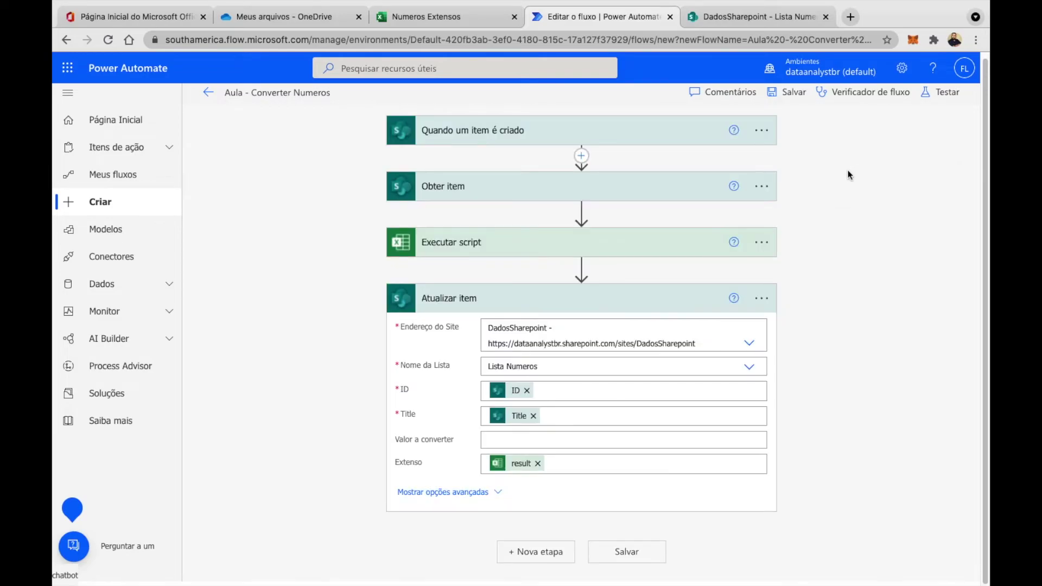
left_click(796, 98)
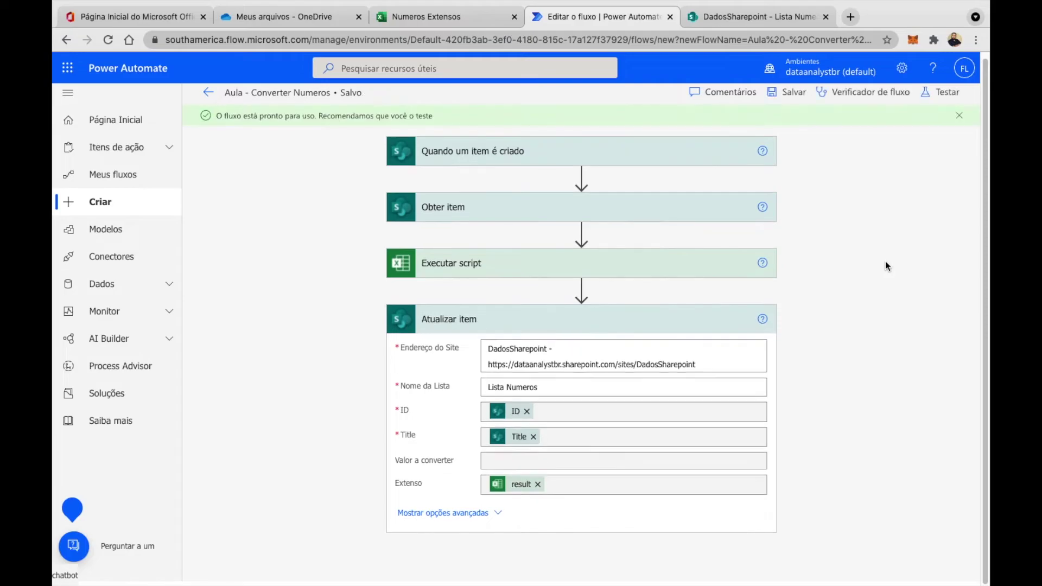
Start a manual test of the flow, then go to the Lista Numeros list in SharePoint
left_click(943, 92)
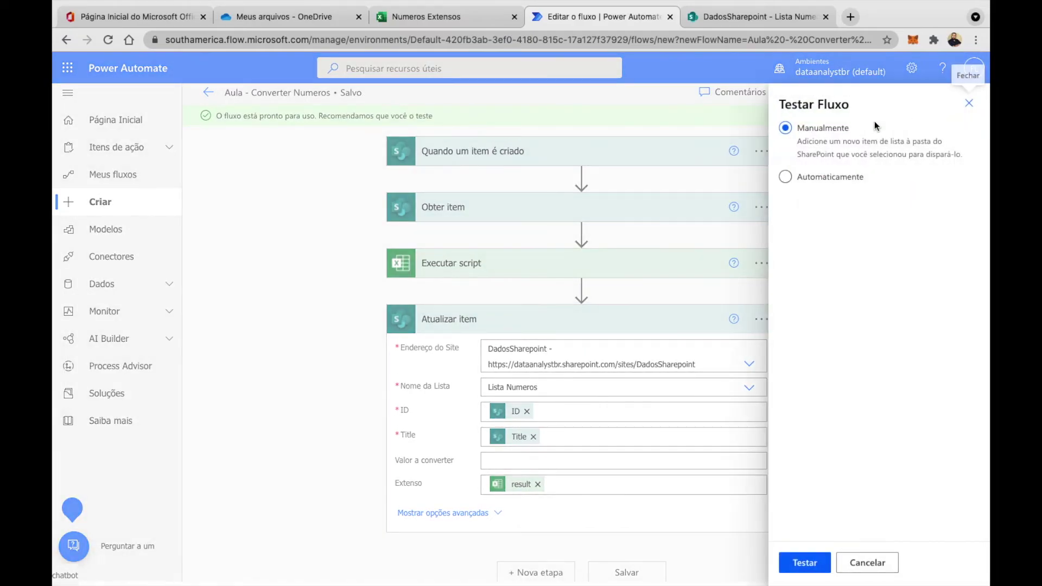
left_click(804, 562)
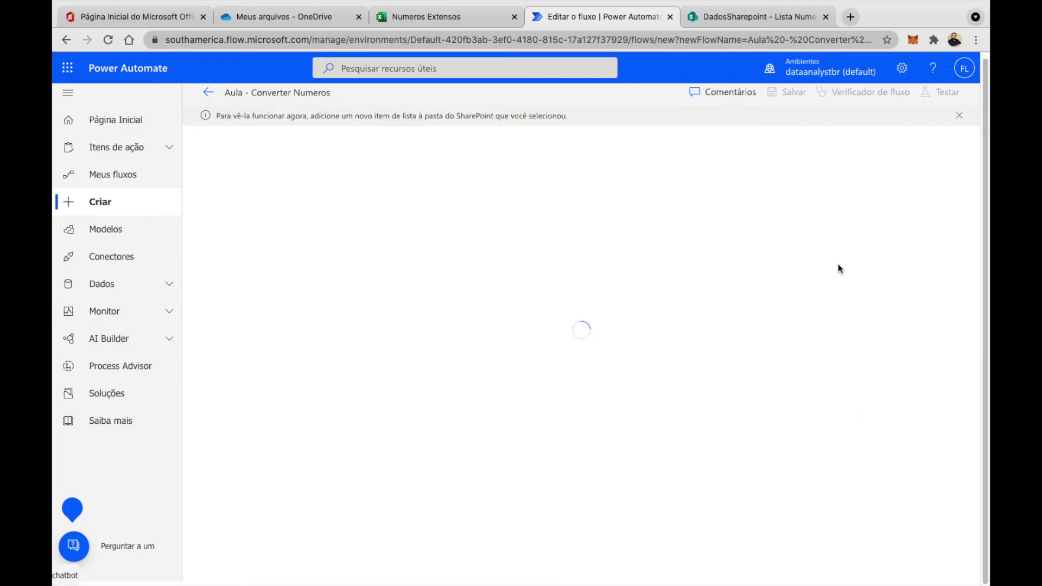
left_click(737, 18)
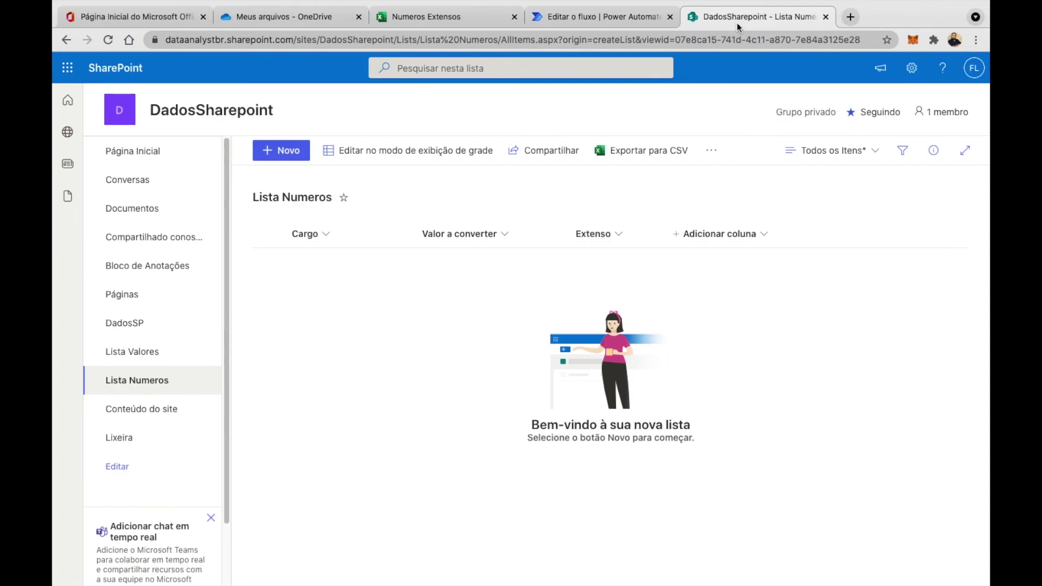
Switch Lista Numeros to grid editing and add item 1 with value 155
left_click(428, 157)
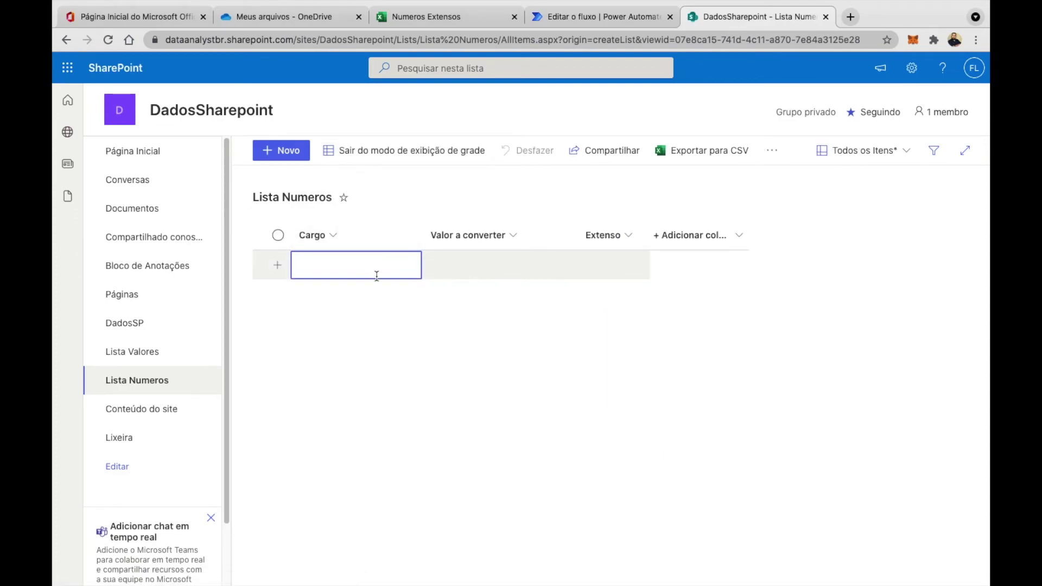
type("1")
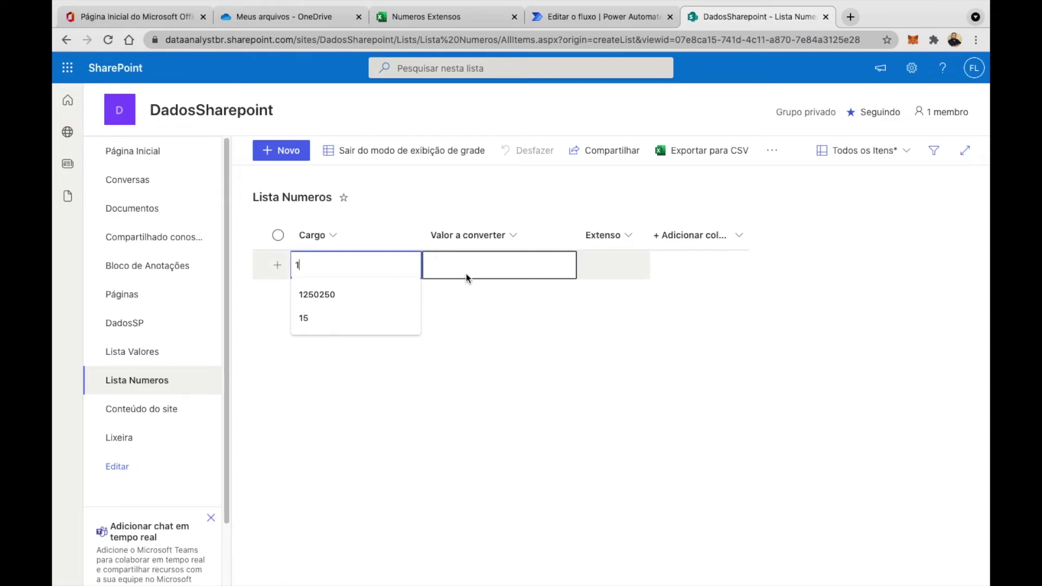
left_click(467, 275)
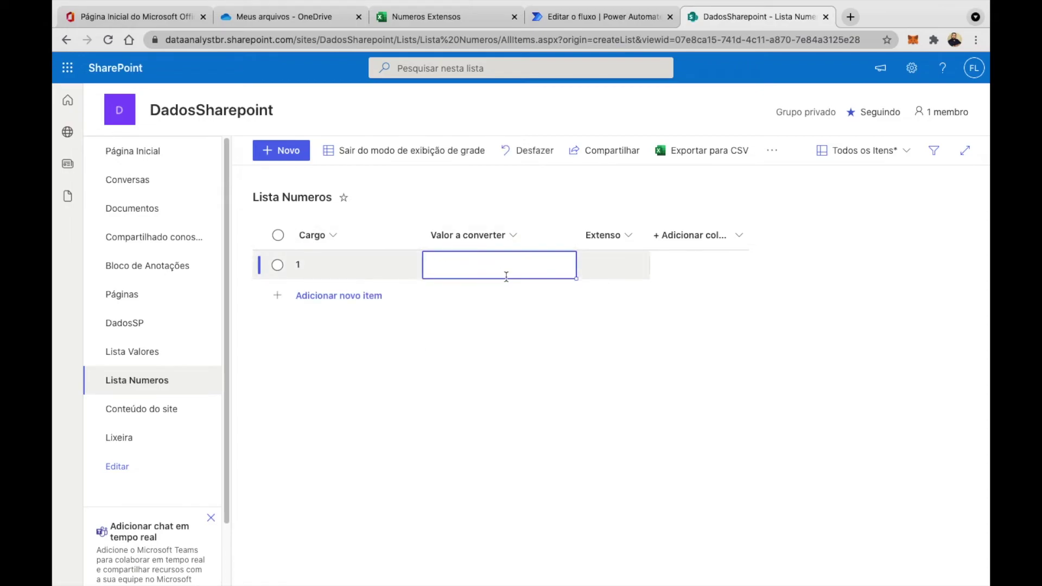
type("155")
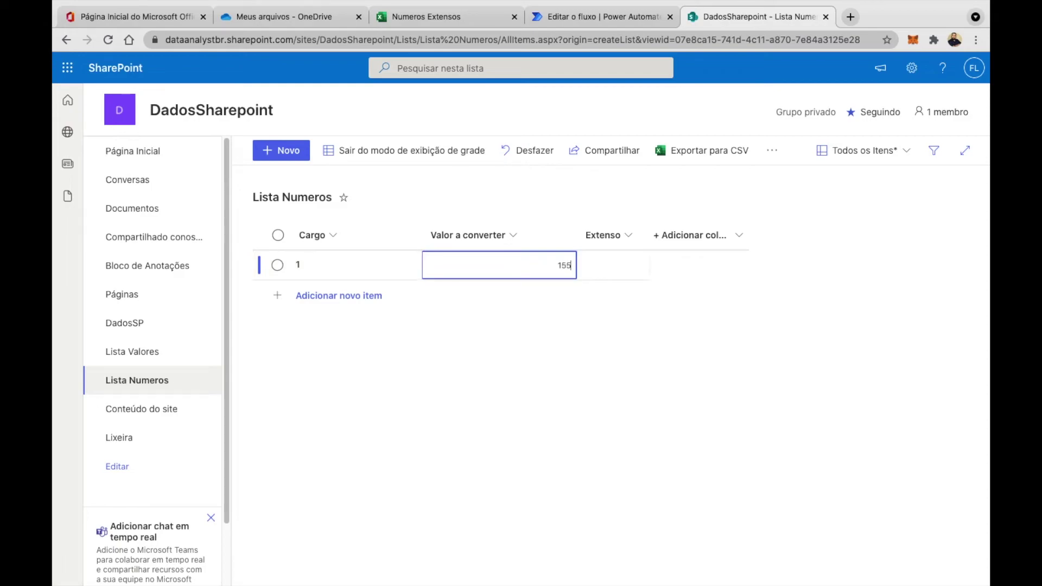
Add item 2 with value 20255347, save the grid, and return to the flow run
left_click(384, 295)
type("2")
left_click(490, 303)
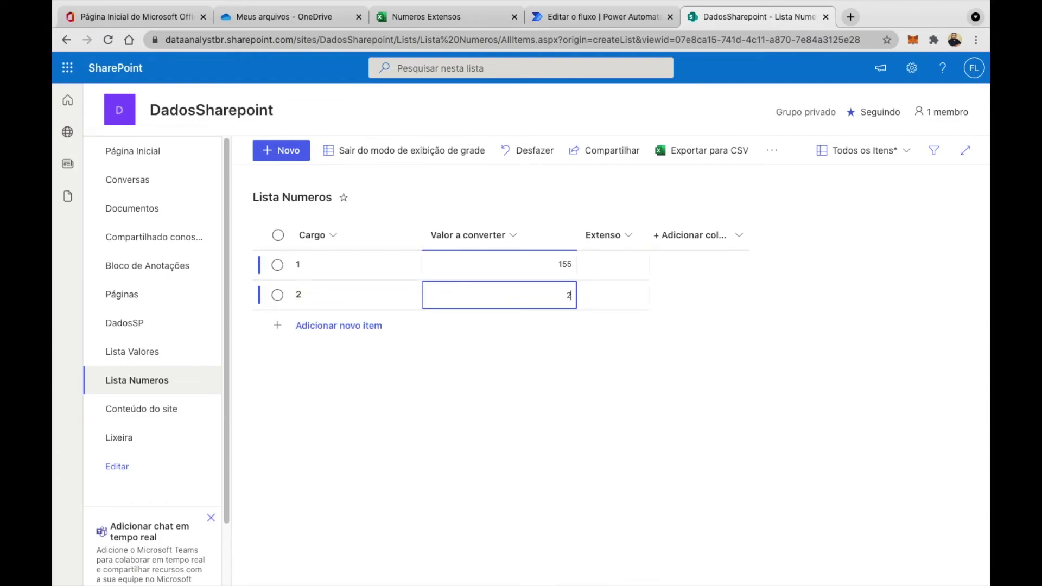
type("20255")
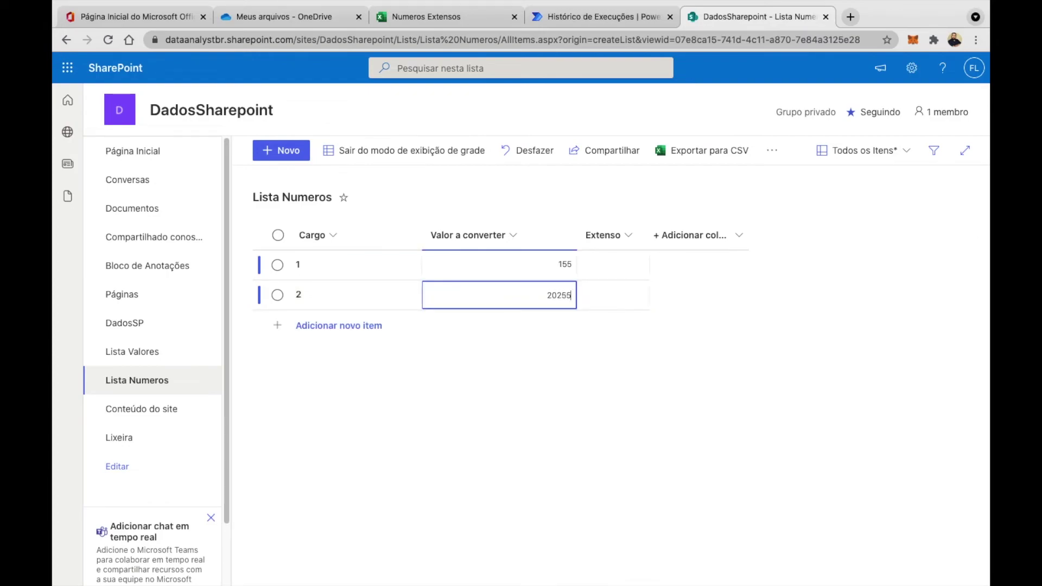
type("347")
left_click(501, 468)
left_click(411, 159)
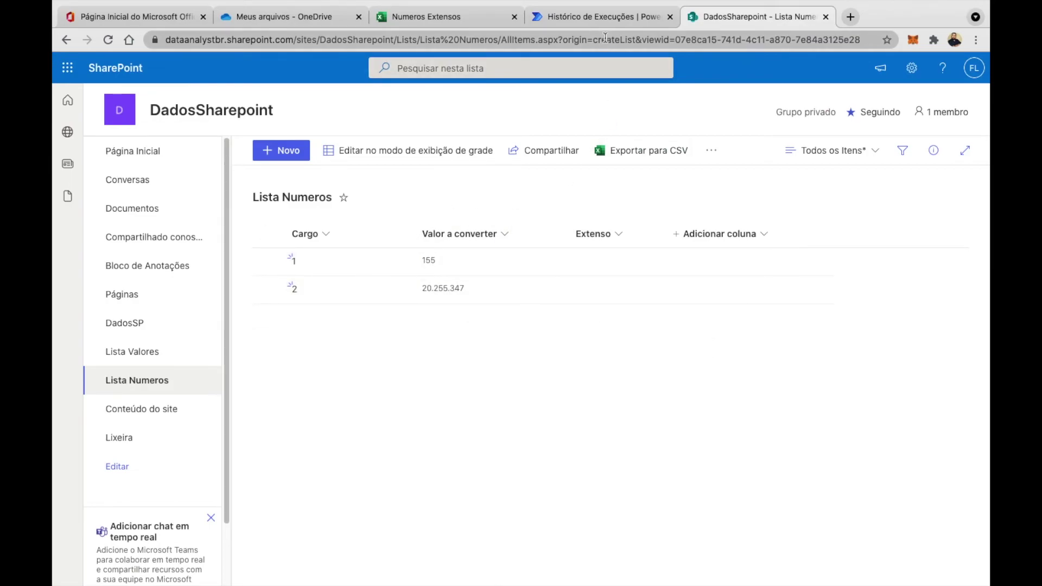
left_click(602, 16)
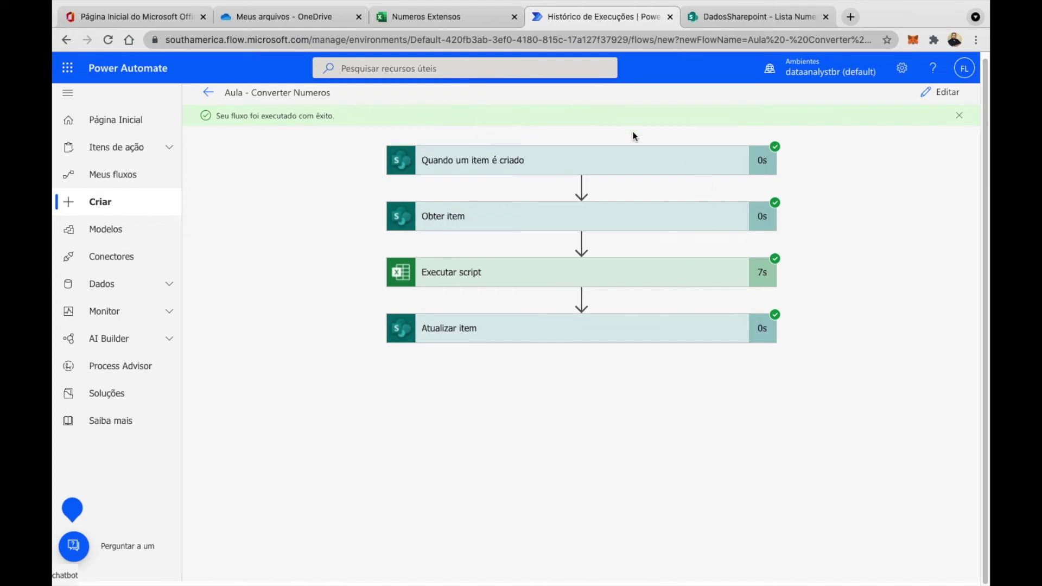
Inspect the trigger and Obter item step details of the successful run
left_click(635, 170)
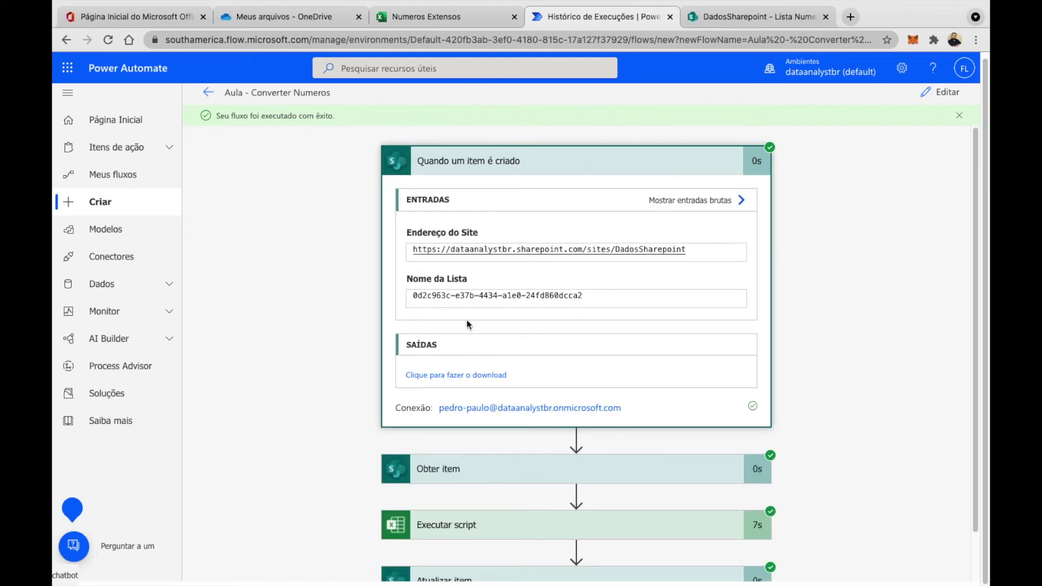
left_click(597, 167)
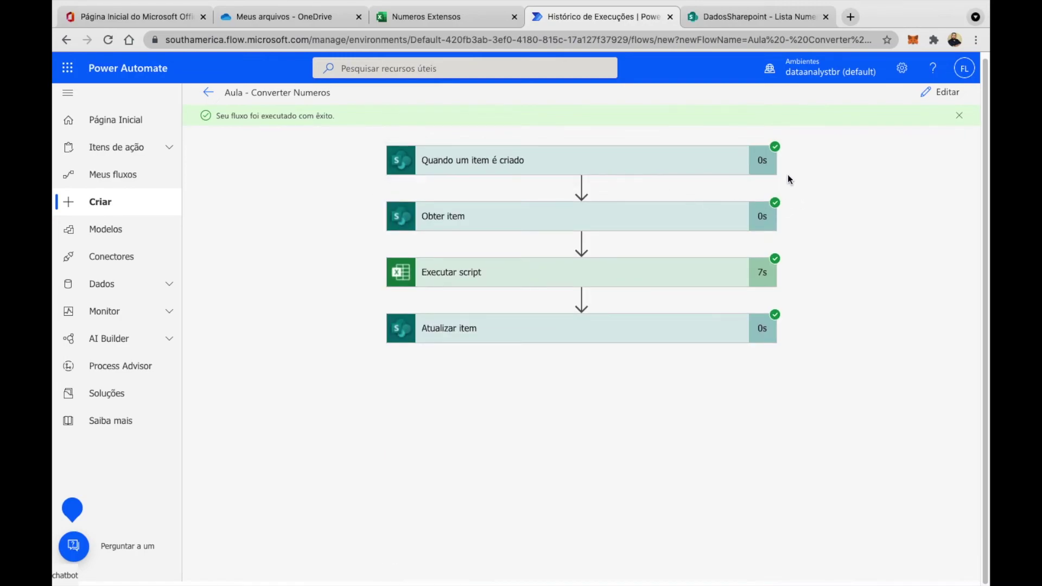
left_click(722, 216)
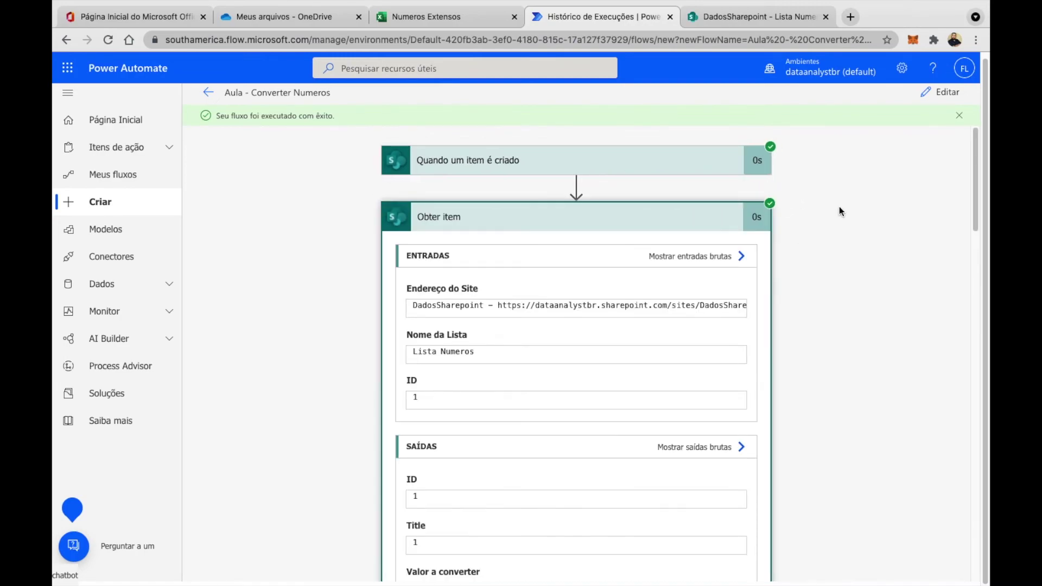
scroll(838, 223, "down", 10)
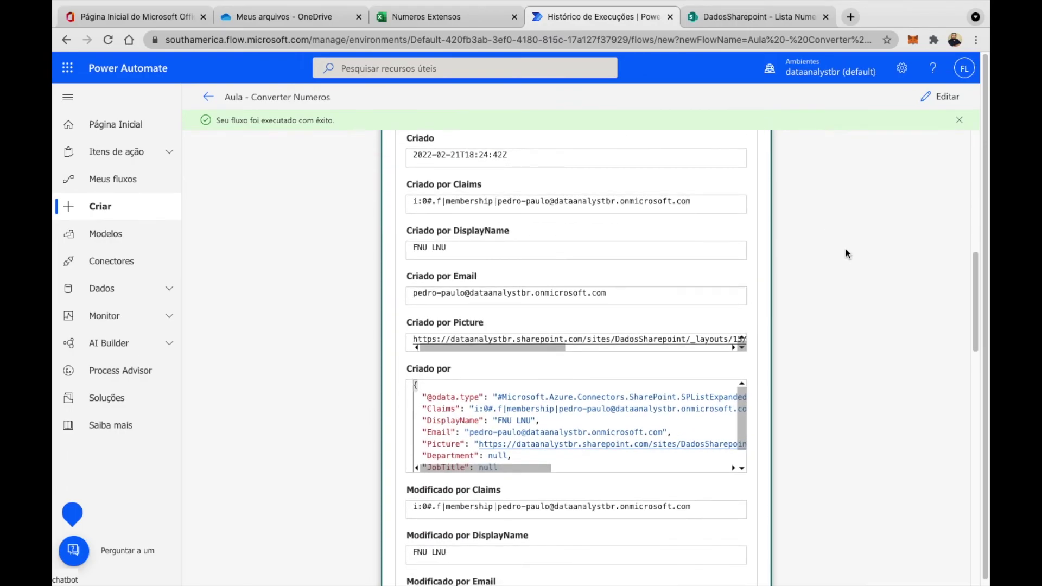
scroll(845, 249, "down", 2)
scroll(679, 253, "up", 15)
scroll(765, 284, "down", 1)
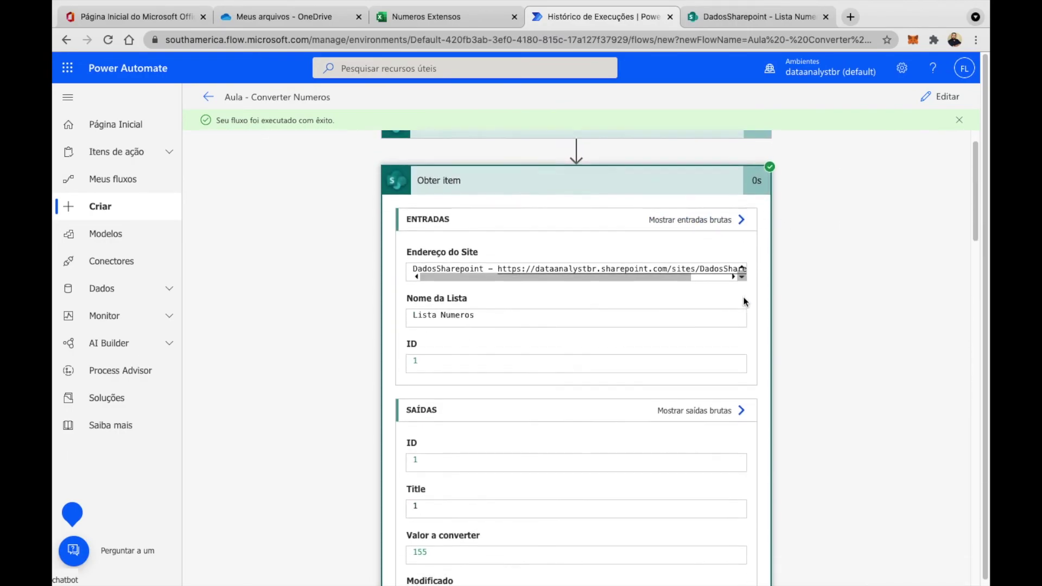
scroll(908, 304, "down", 3)
scroll(860, 289, "down", 1)
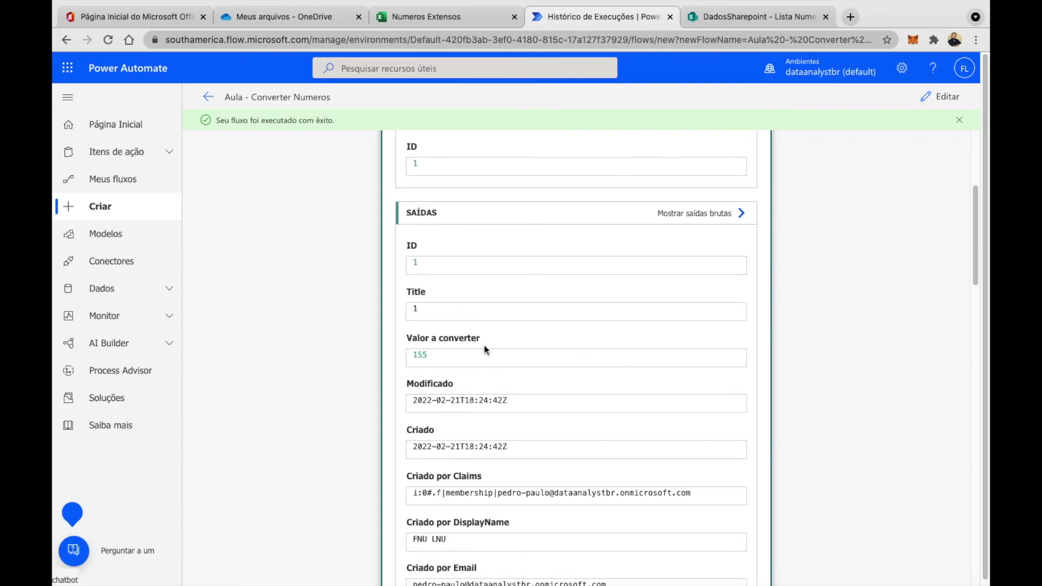
scroll(583, 325, "up", 5)
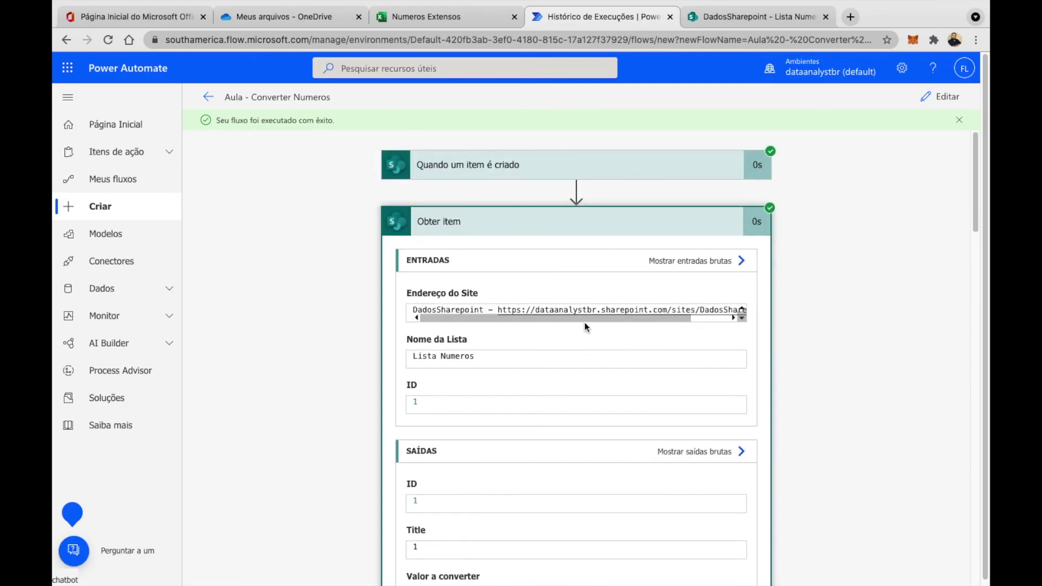
left_click(584, 232)
Verify Executar script output 'cento e cinquenta e cinco', Atualizar item inputs, and the SharePoint Extenso column
left_click(774, 269)
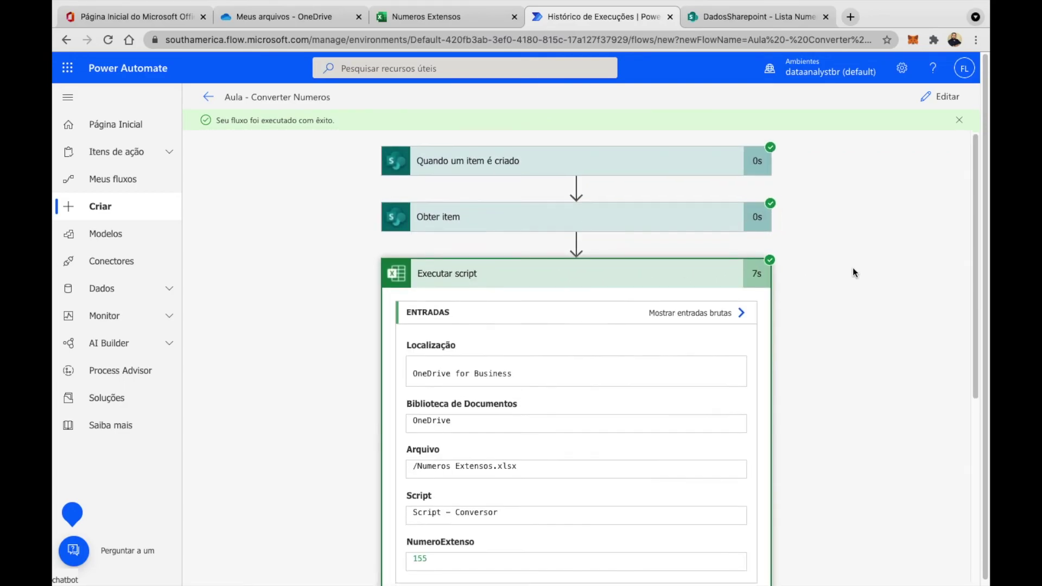
scroll(852, 268, "down", 5)
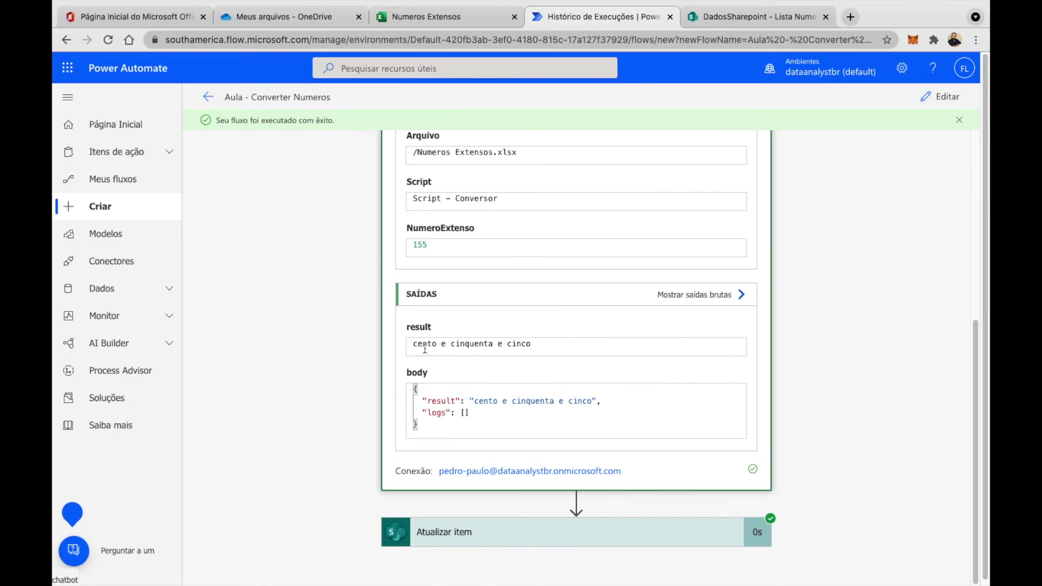
left_click_drag(422, 347, 514, 347)
left_click(629, 532)
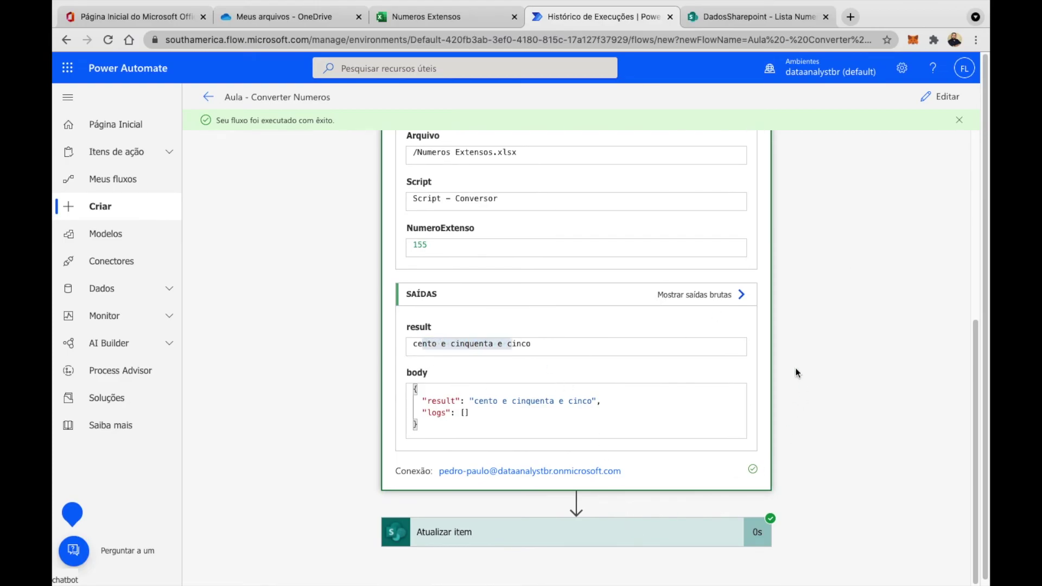
scroll(760, 353, "down", 5)
scroll(751, 359, "down", 4)
scroll(751, 358, "down", 3)
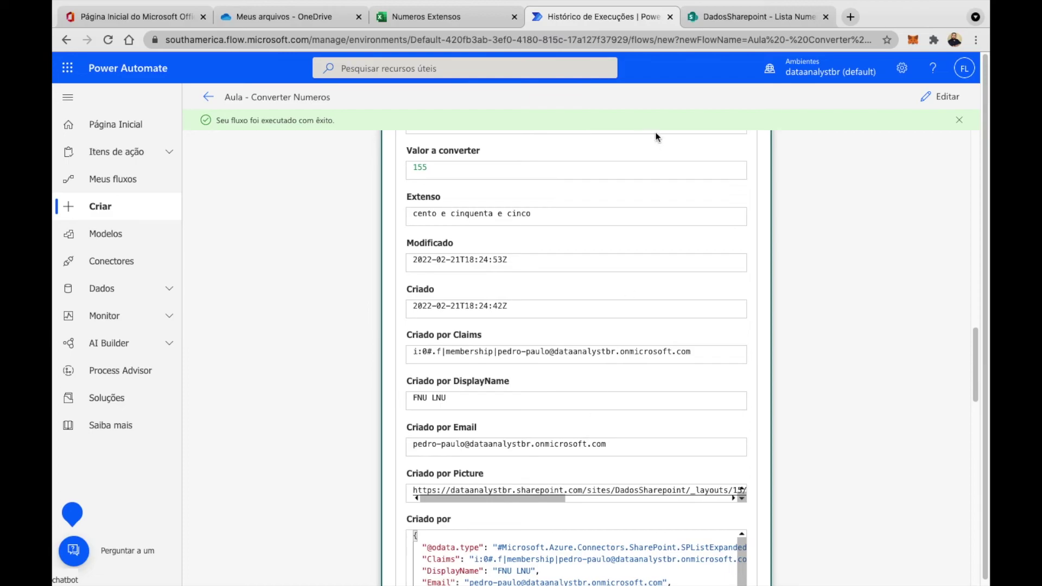
left_click(733, 18)
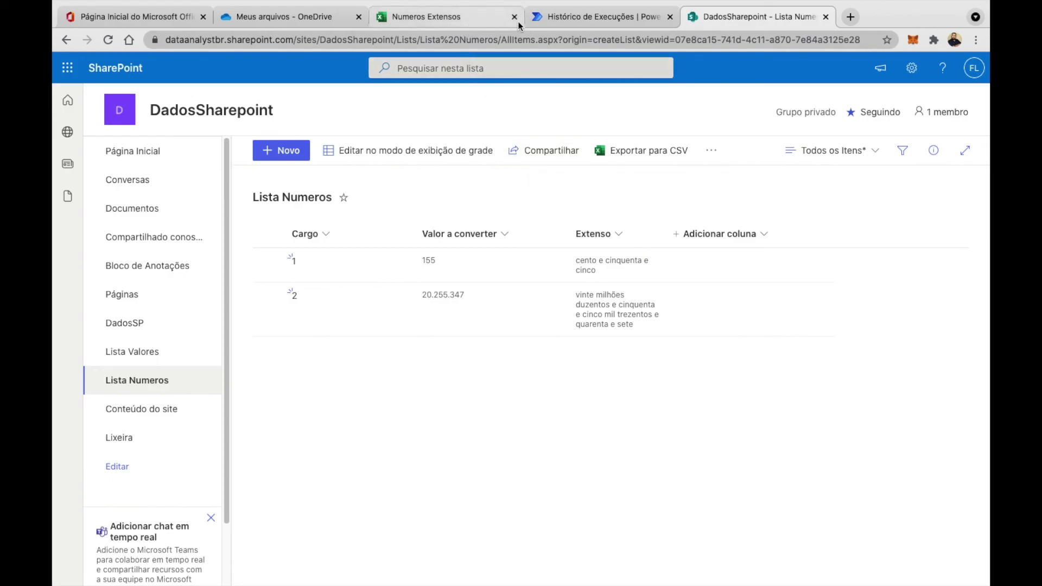
left_click(558, 21)
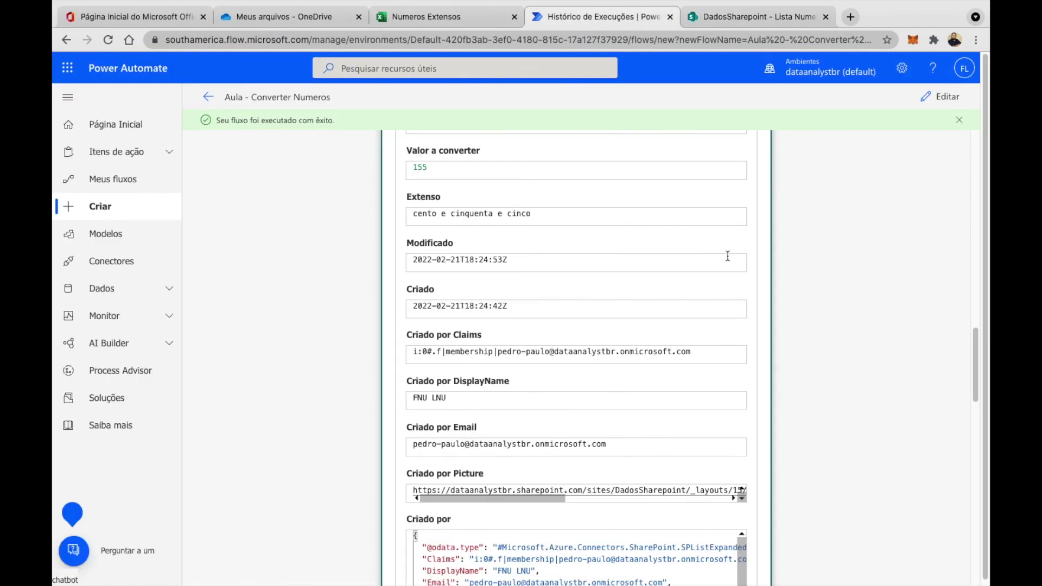
Collapse the expanded Executar script and Atualizar item step details
scroll(829, 261, "up", 10)
scroll(829, 260, "up", 10)
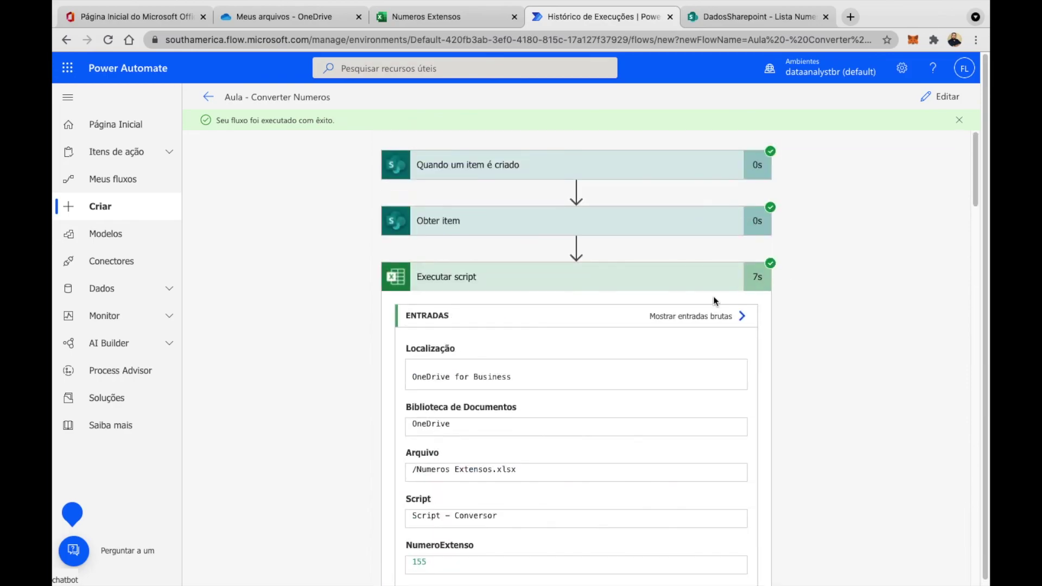
left_click(675, 286)
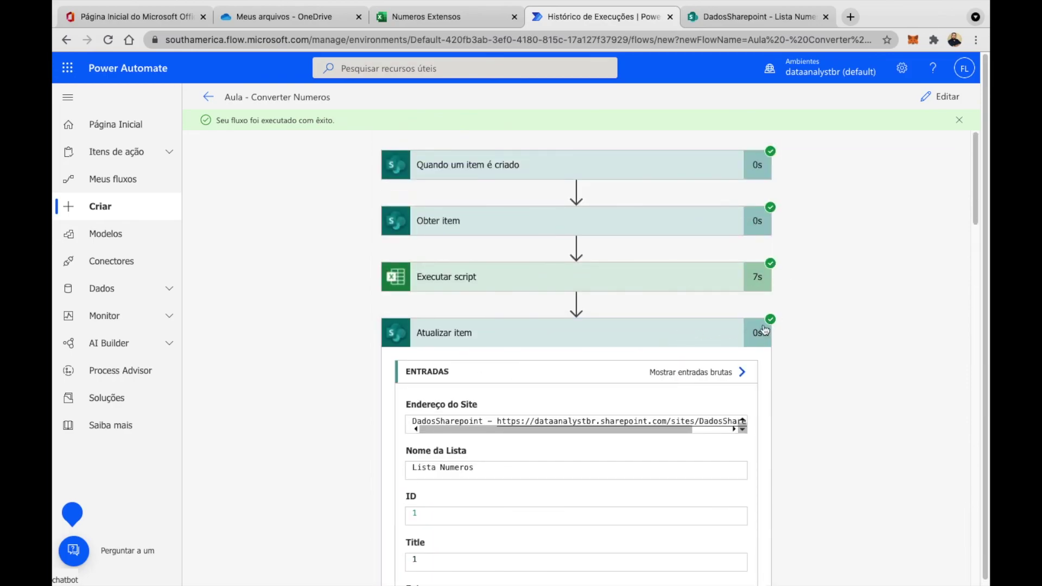
left_click(675, 332)
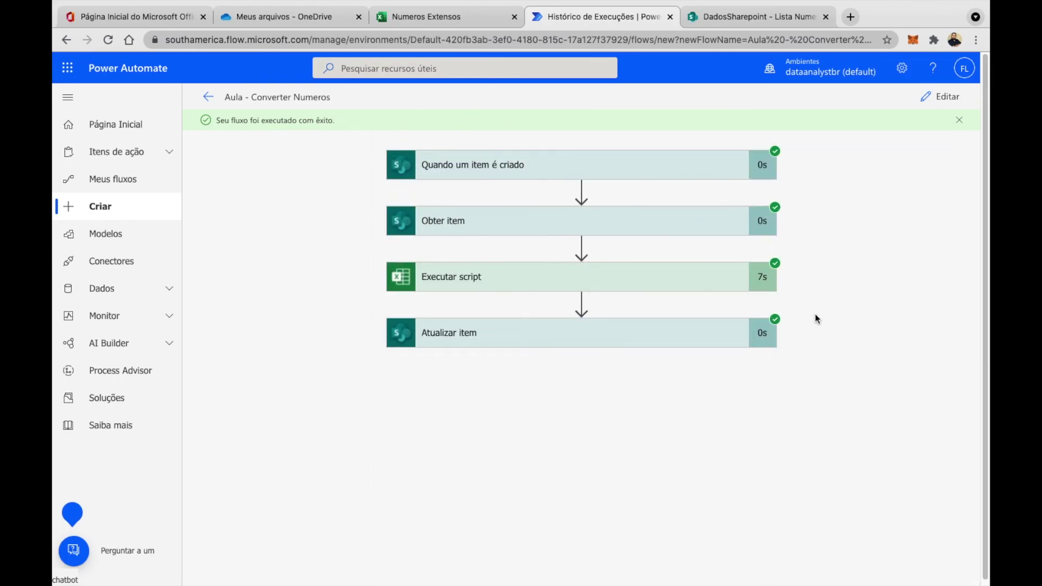